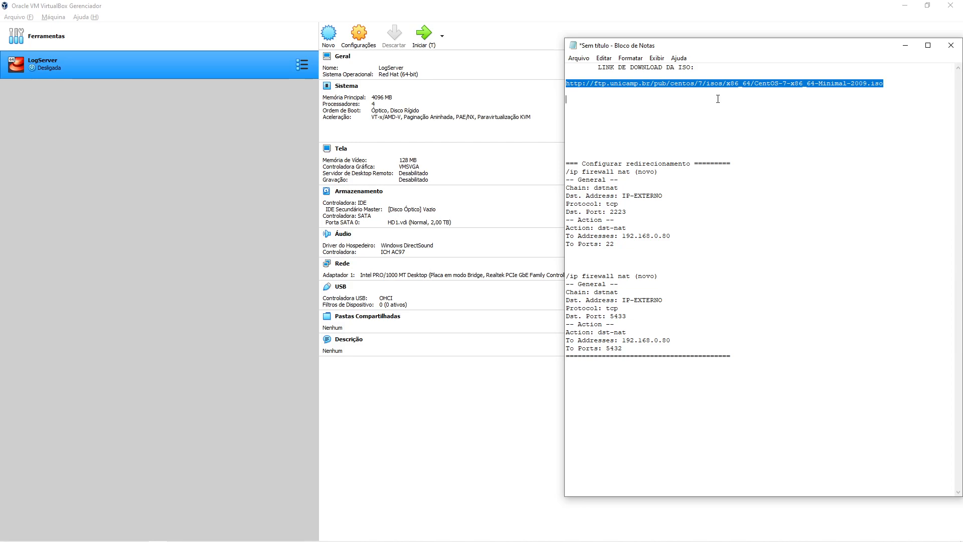
- Select the CentOS ISO download link in Notepad, then bring VirtualBox Manager to the front
click(689, 76)
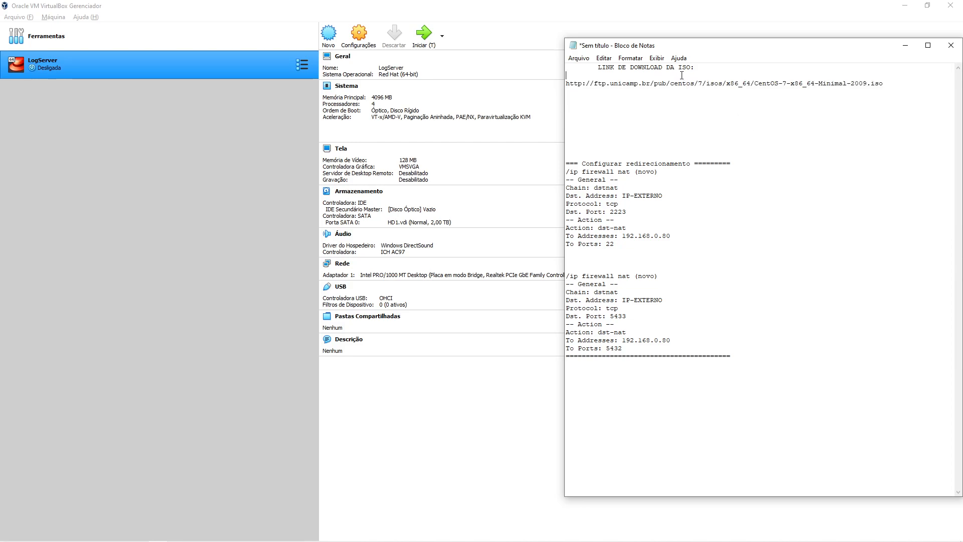
drag(879, 75, 897, 81)
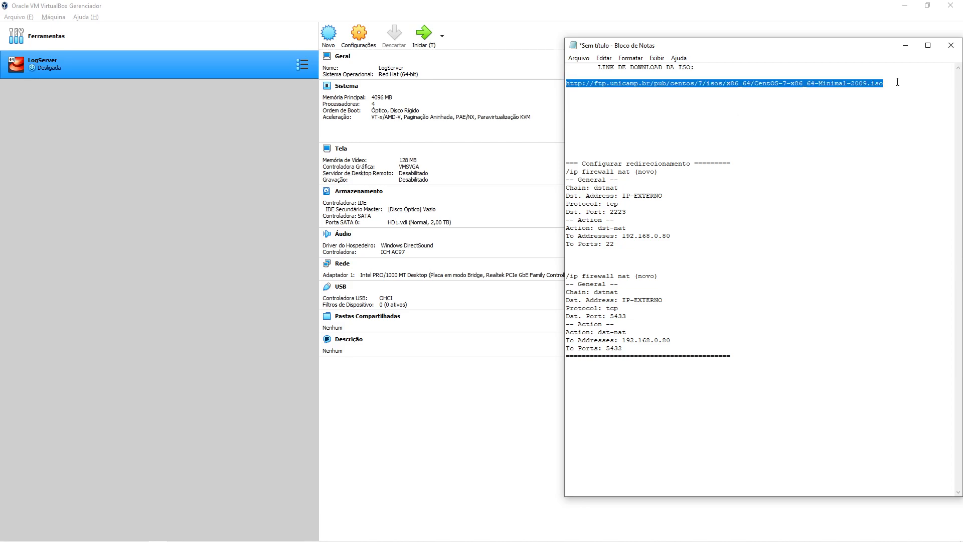
click(871, 114)
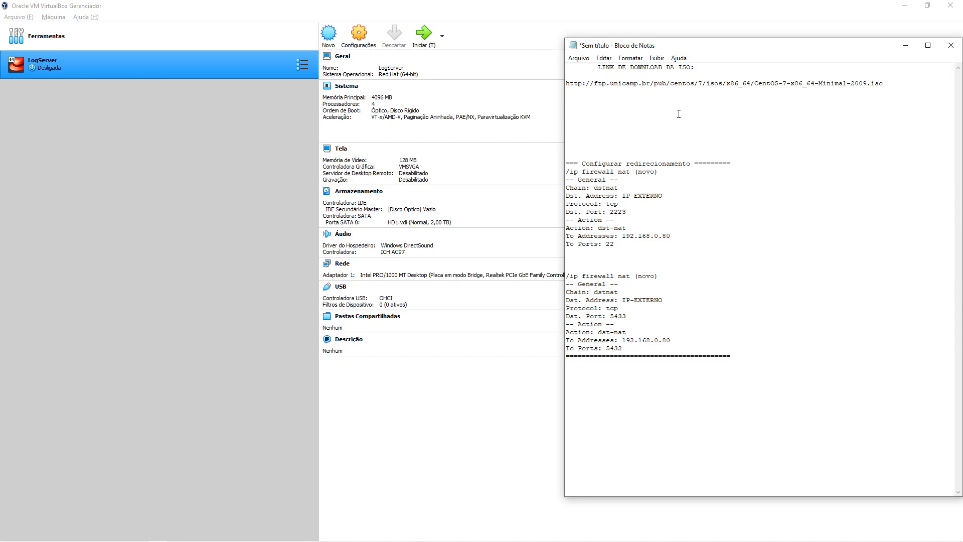
drag(885, 81, 570, 76)
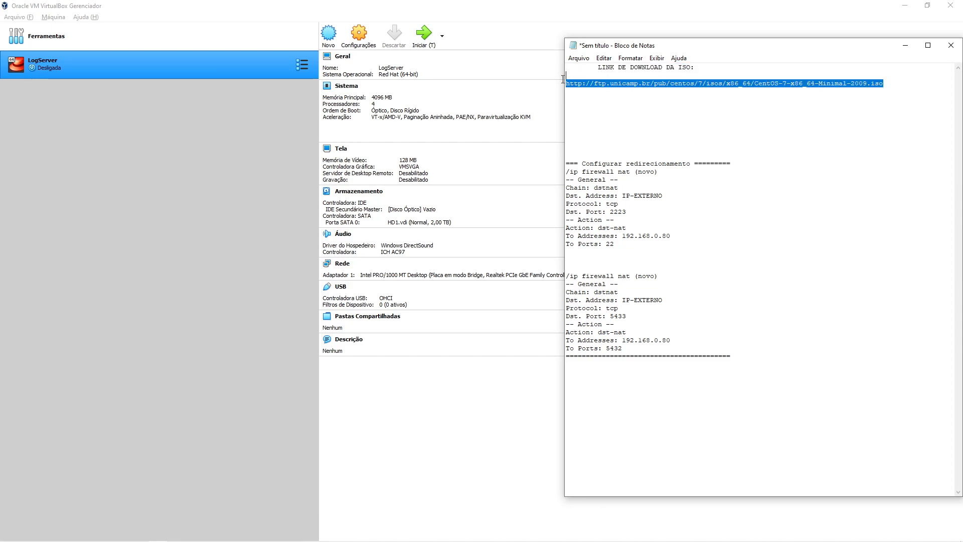
click(729, 108)
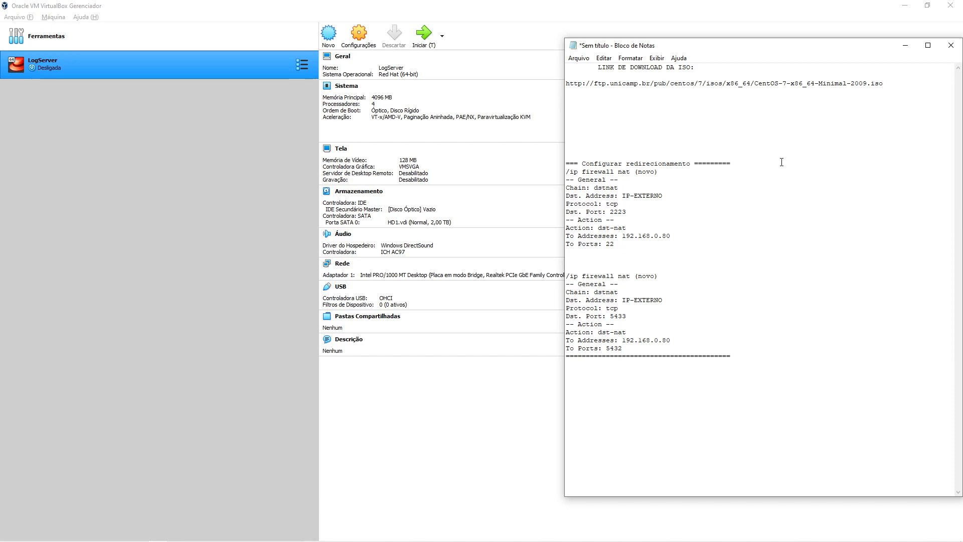
drag(883, 83, 565, 84)
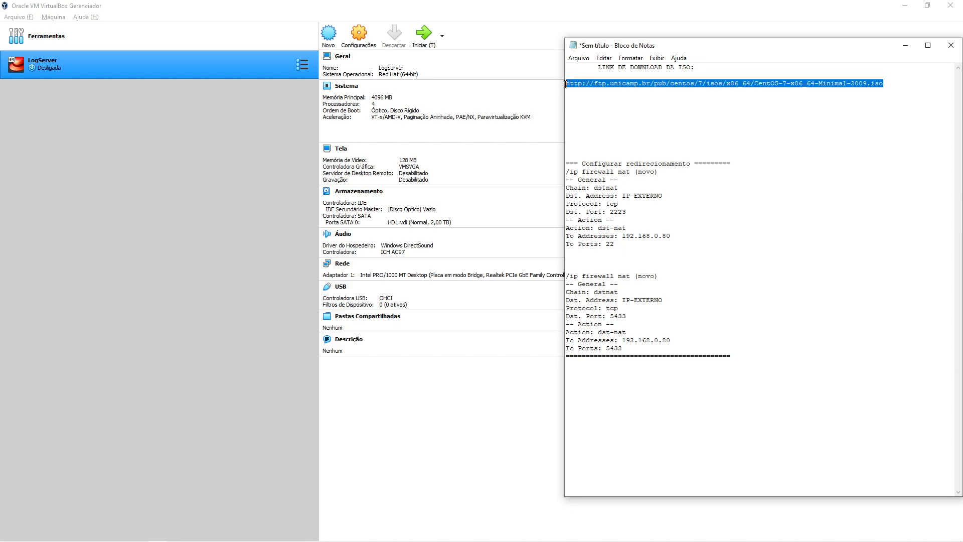
click(601, 96)
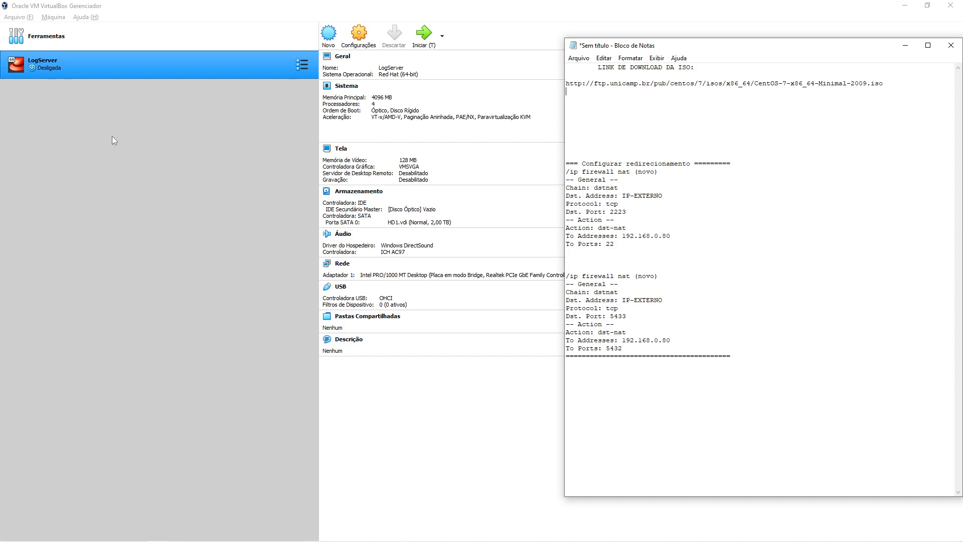
click(601, 116)
drag(894, 83, 566, 82)
click(894, 84)
click(210, 206)
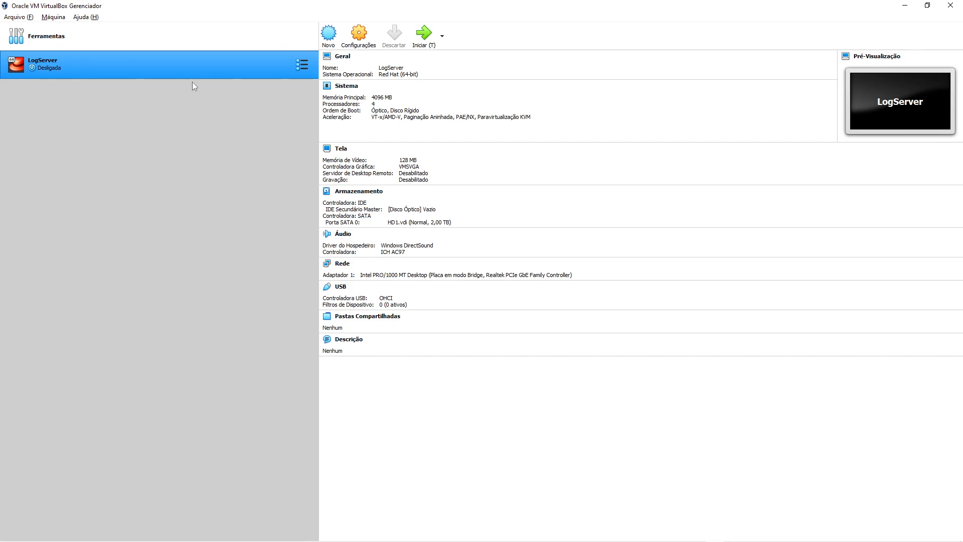
- Insert CentOS-7-x86_64-Minimal-2009.iso into LogServer's empty IDE optical drive in Storage settings
right_click(106, 71)
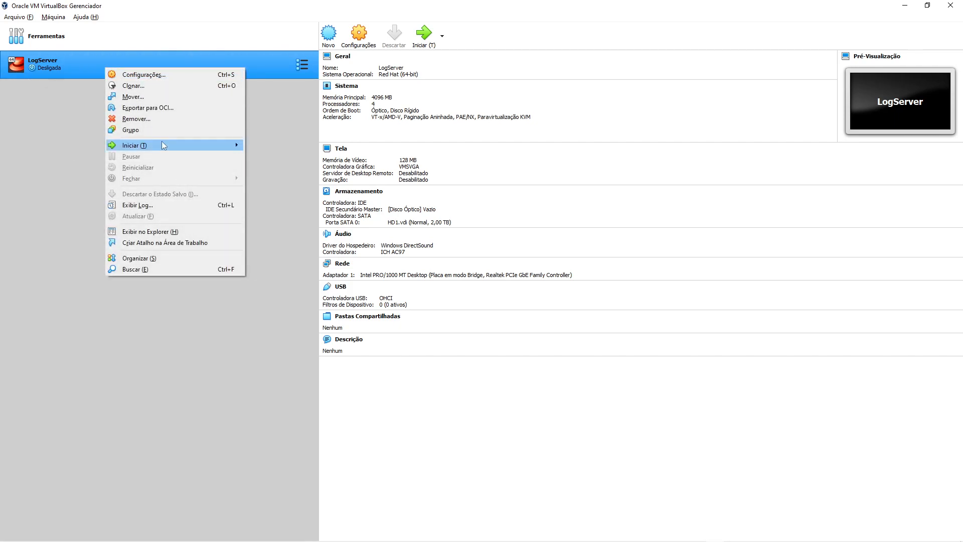
click(151, 76)
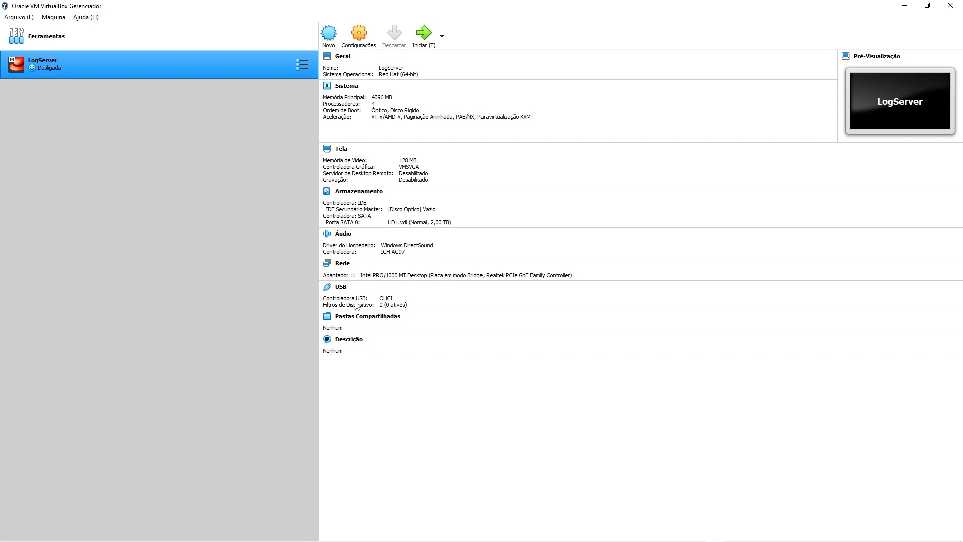
click(322, 213)
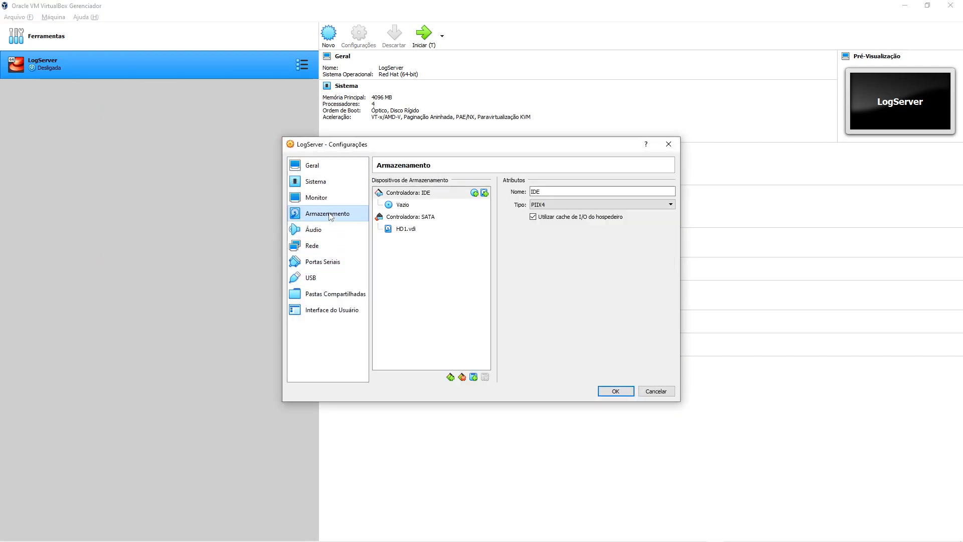
click(409, 229)
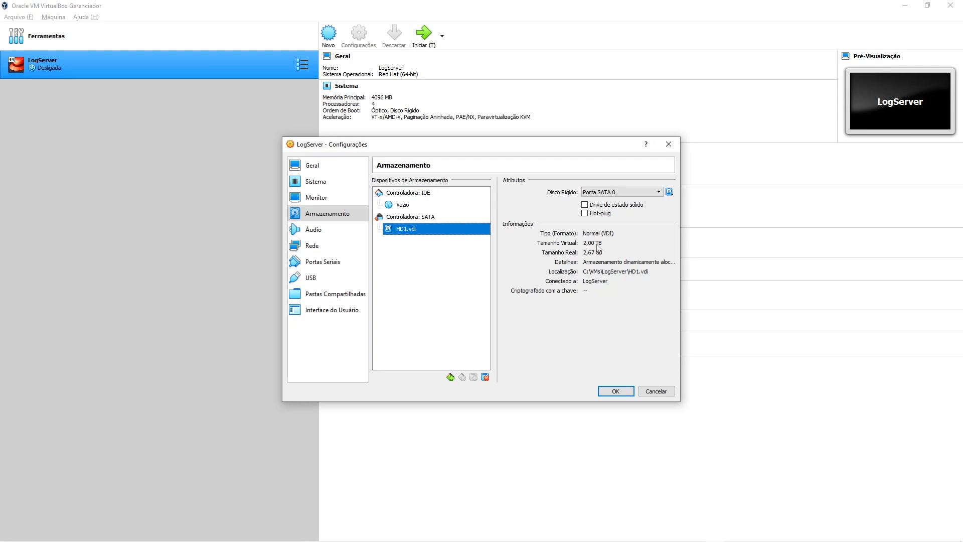
click(432, 208)
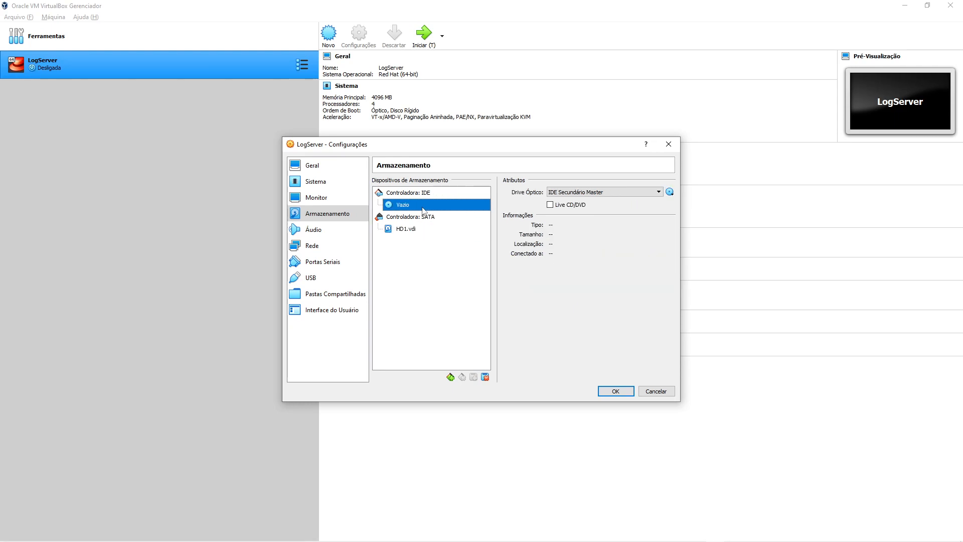
click(670, 192)
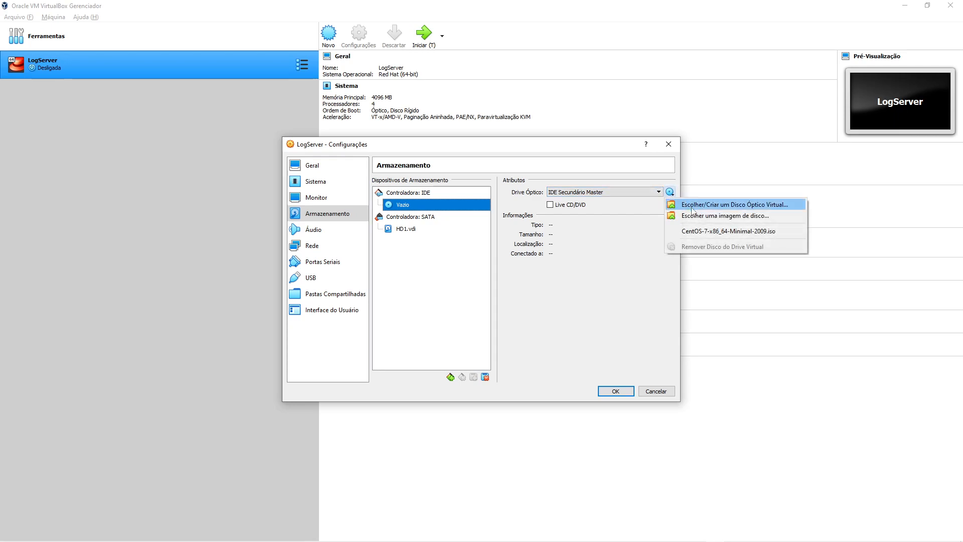
click(728, 232)
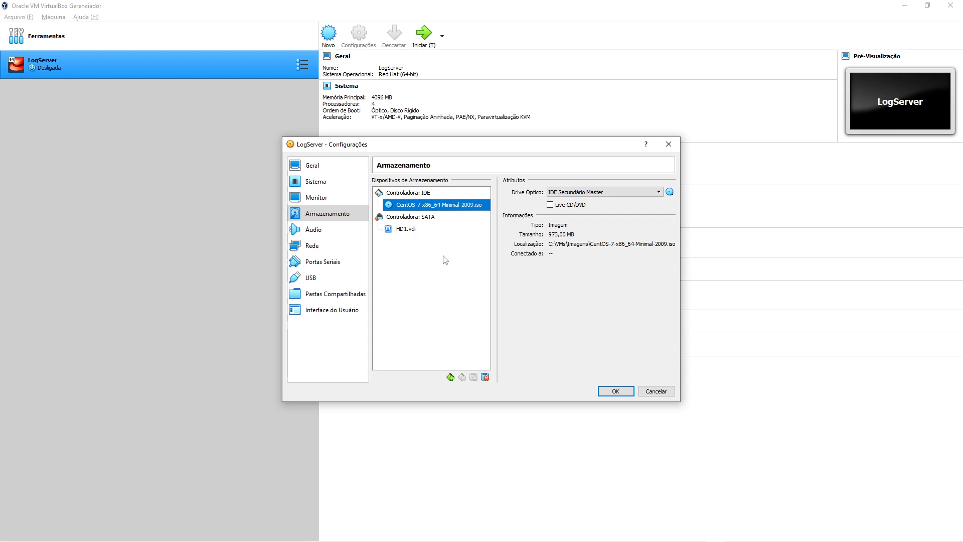
click(416, 233)
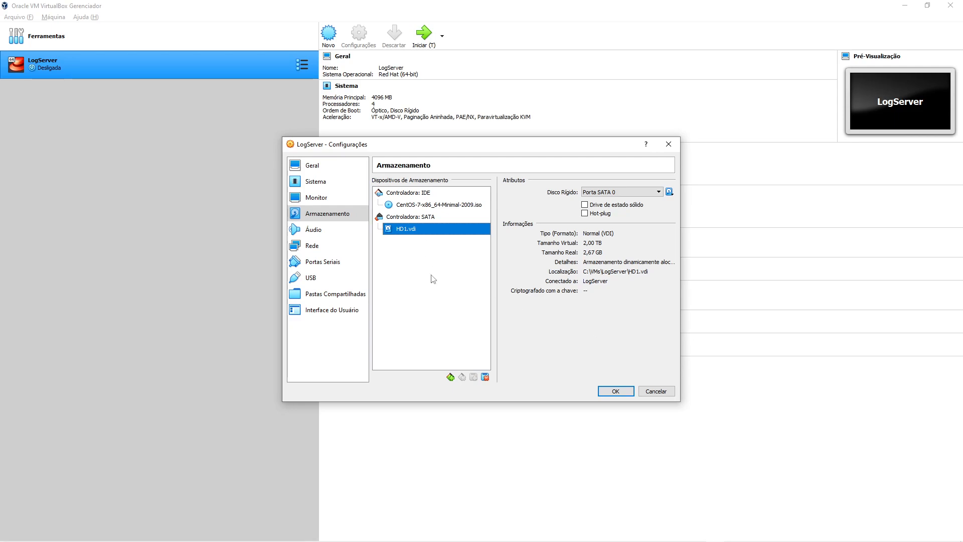
- Confirm the storage settings and boot LogServer with the Install CentOS 7 option
click(628, 394)
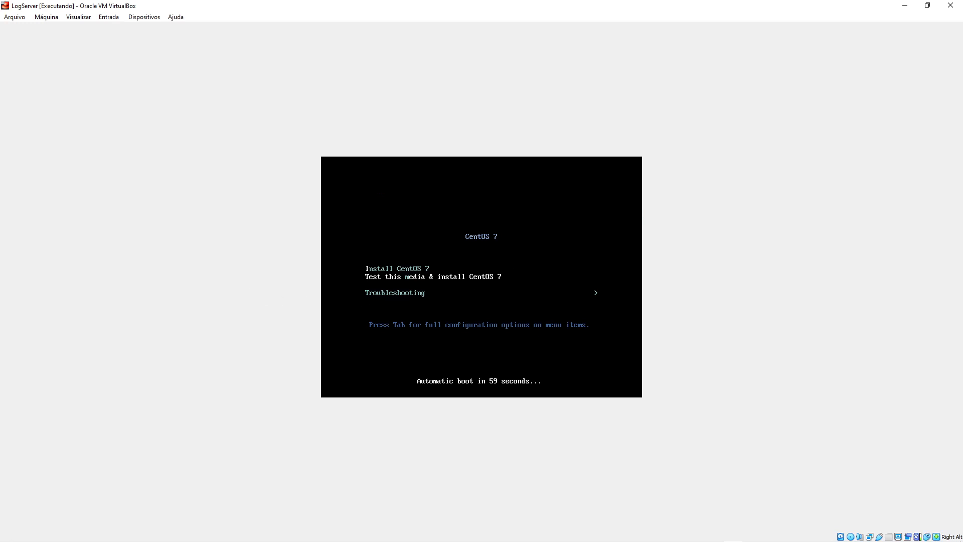
key(Up)
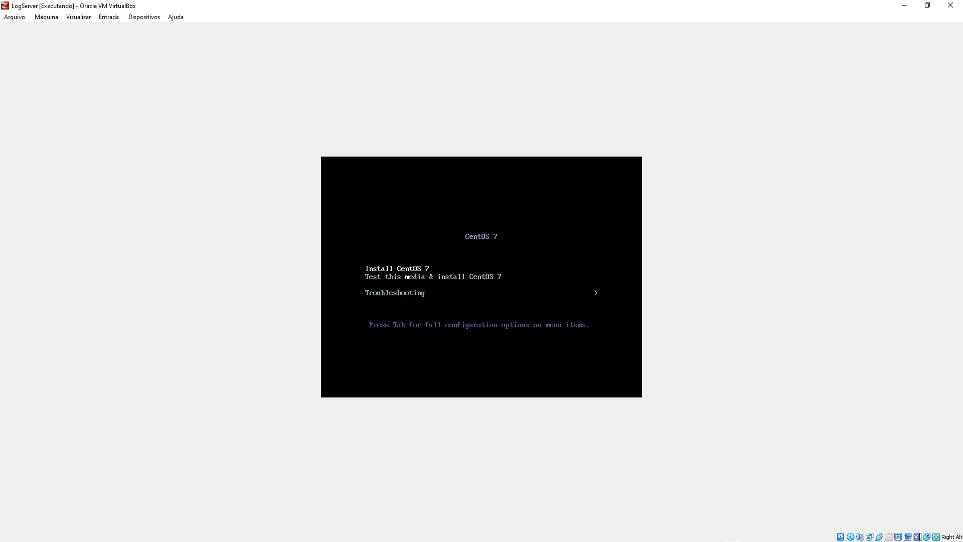
key(Return)
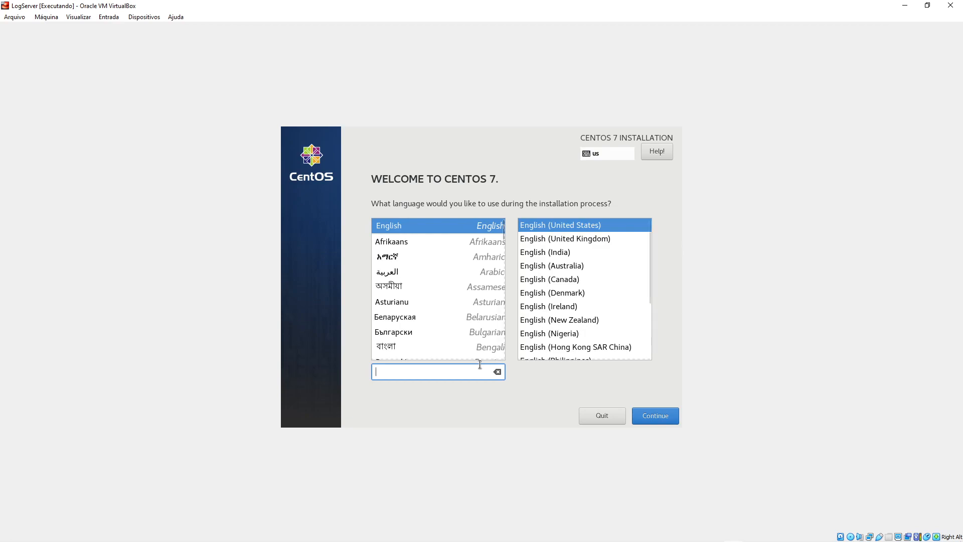
- Pick Português (Brasil) as the installer language and continue to the installation summary
text(port)
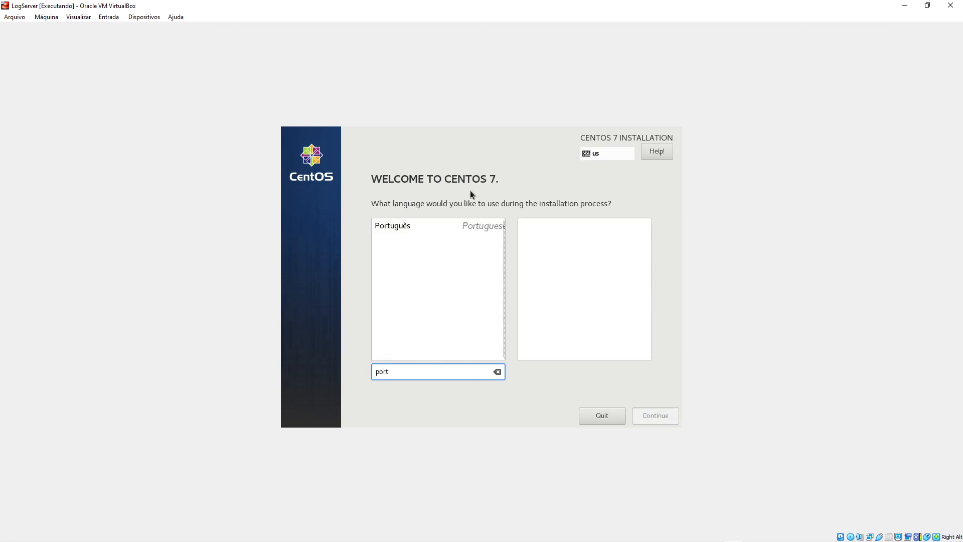
click(420, 226)
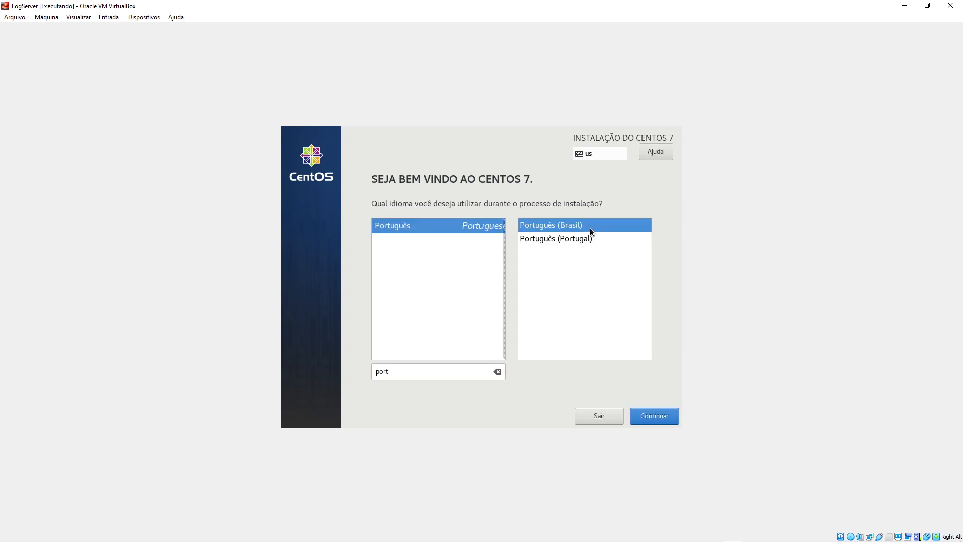
click(662, 418)
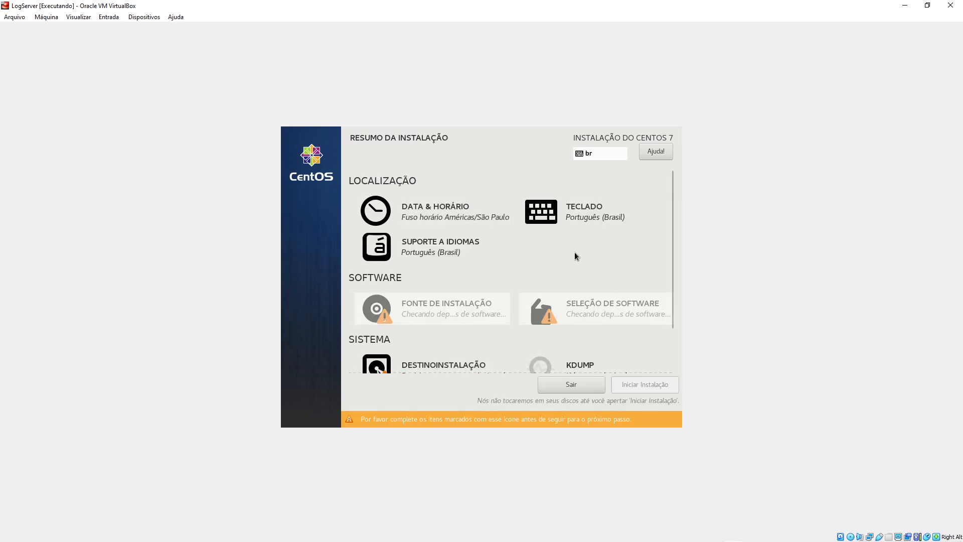
scroll(558, 248, down, 2)
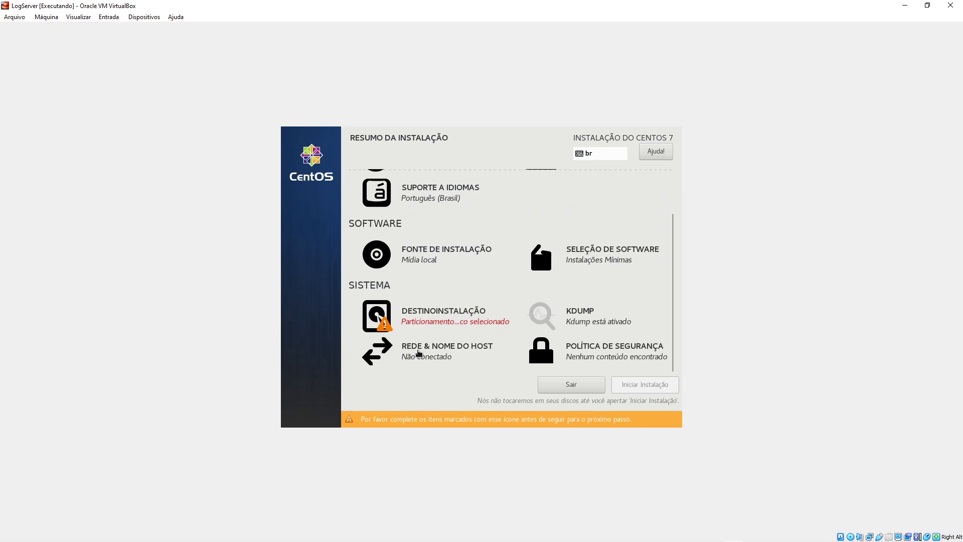
- Replace the hostname with logserver on the Rede & Nome do Host page and apply it
click(418, 353)
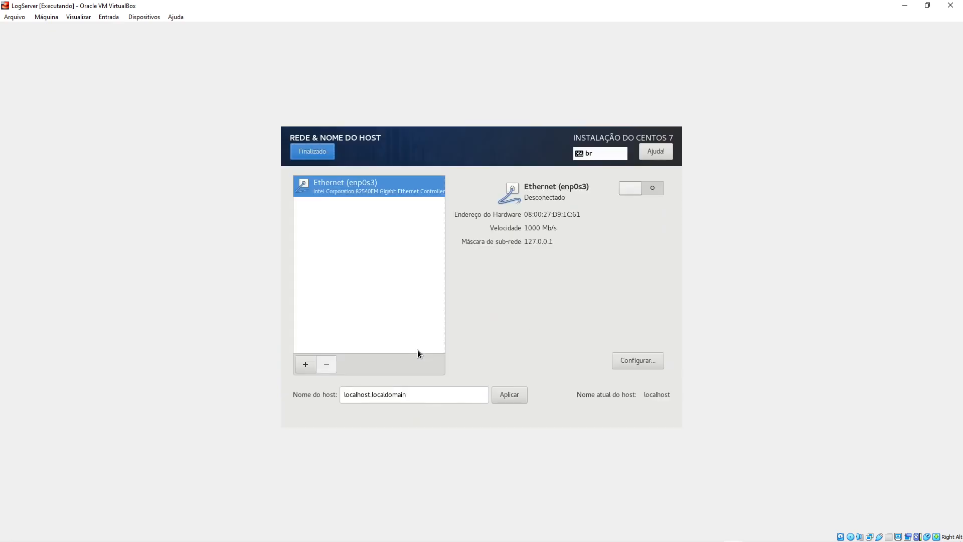
triple_click(420, 397)
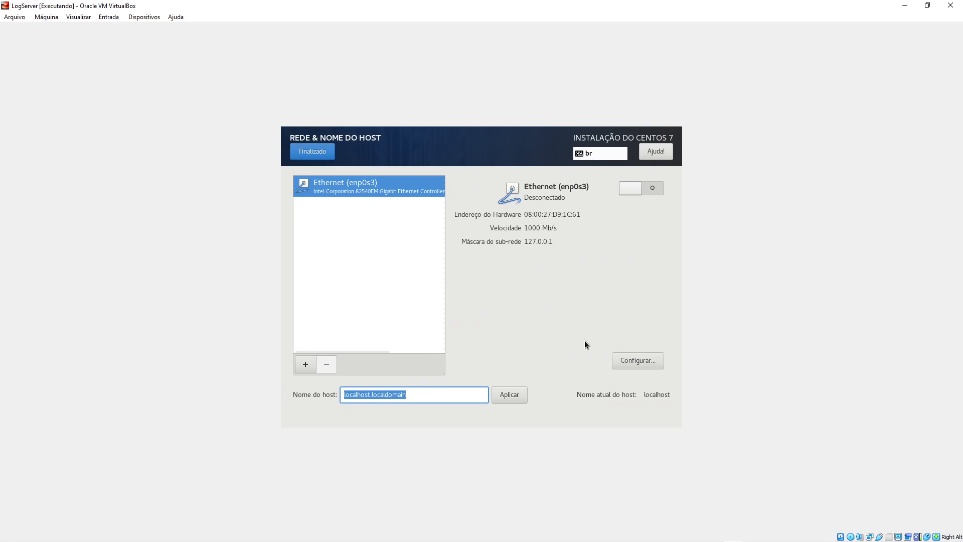
text(logserver)
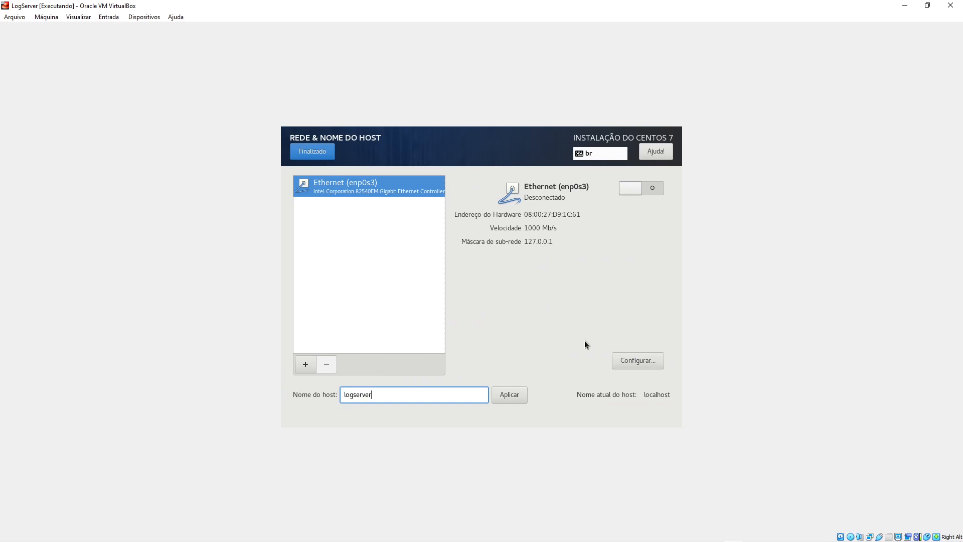
click(509, 395)
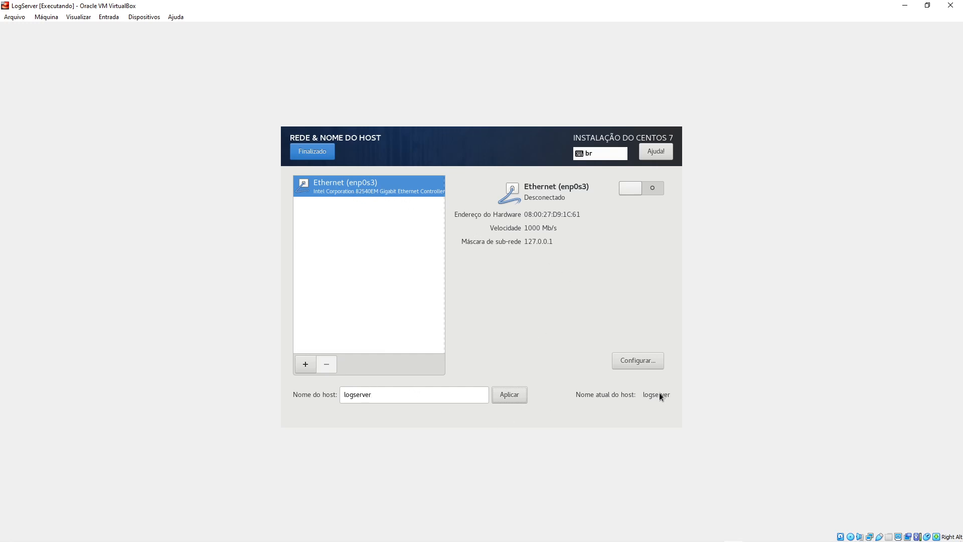
- Set the enp0s3 connection's IPv4 method to Manual and add a new address entry
click(648, 361)
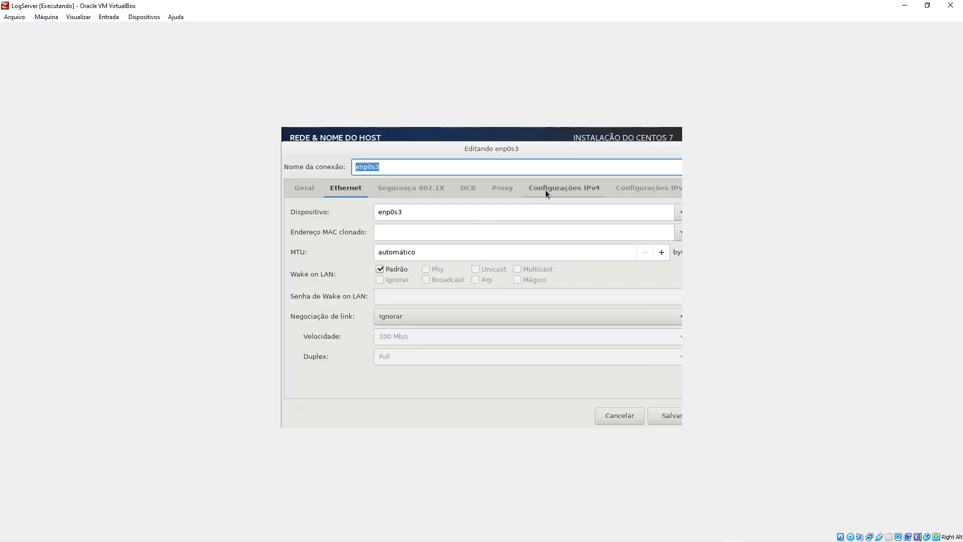
click(562, 189)
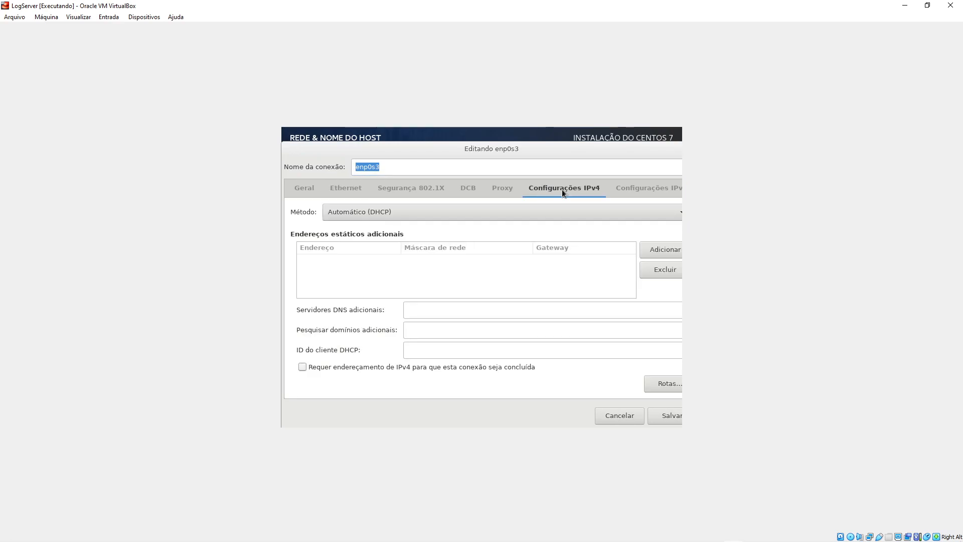
click(361, 213)
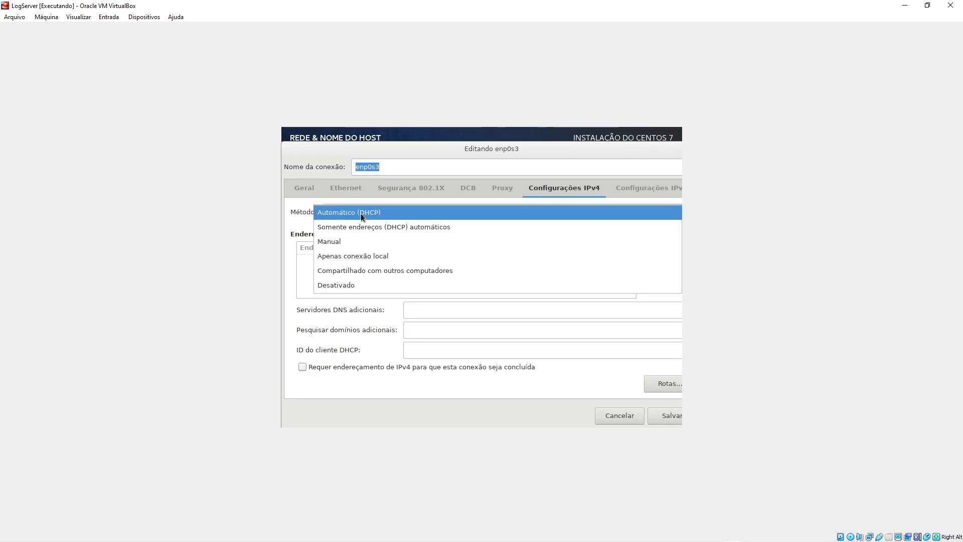
click(345, 240)
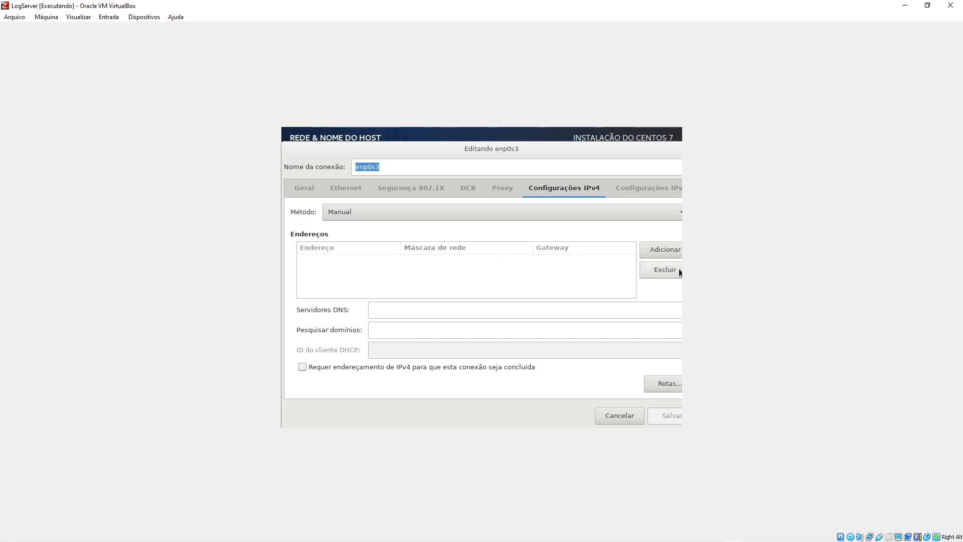
click(670, 249)
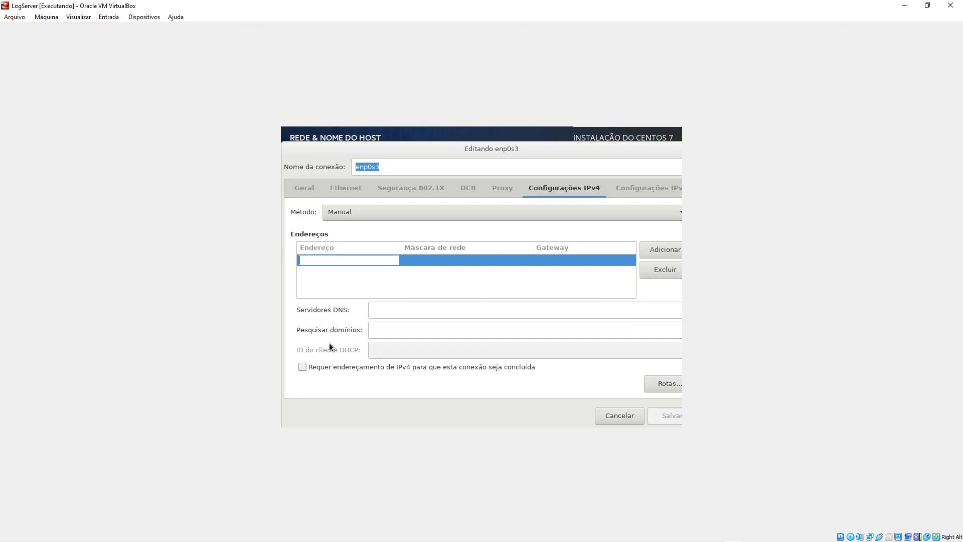
- Enter address 192.168.0.80, netmask 24, gateway 192.168.0.1 and DNS server 8.8.8.8
key(Tab)
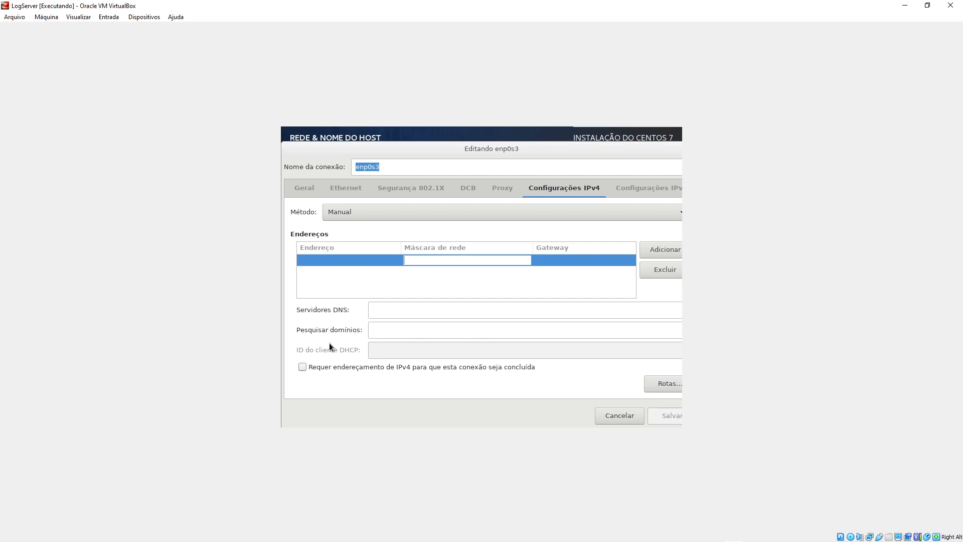
click(350, 260)
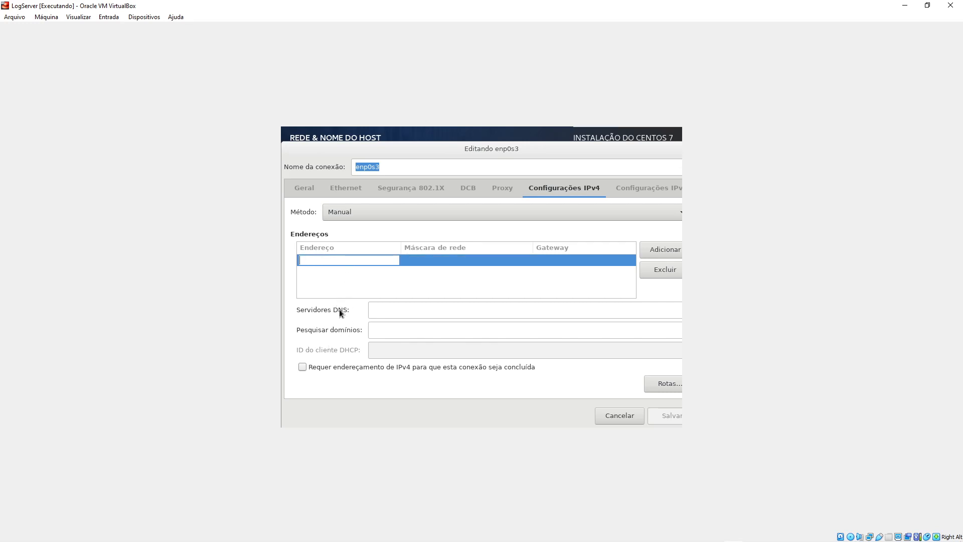
text(192.168.0.80)
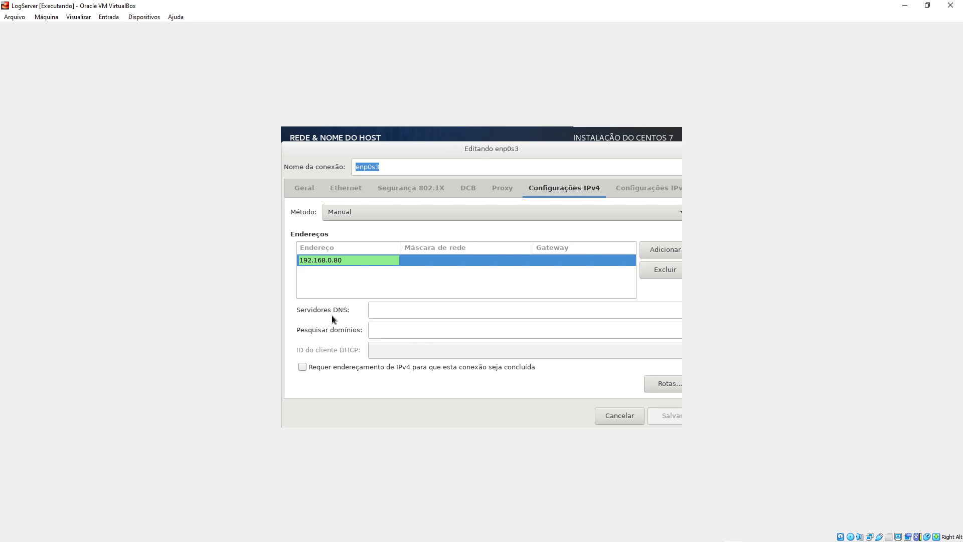
key(Tab)
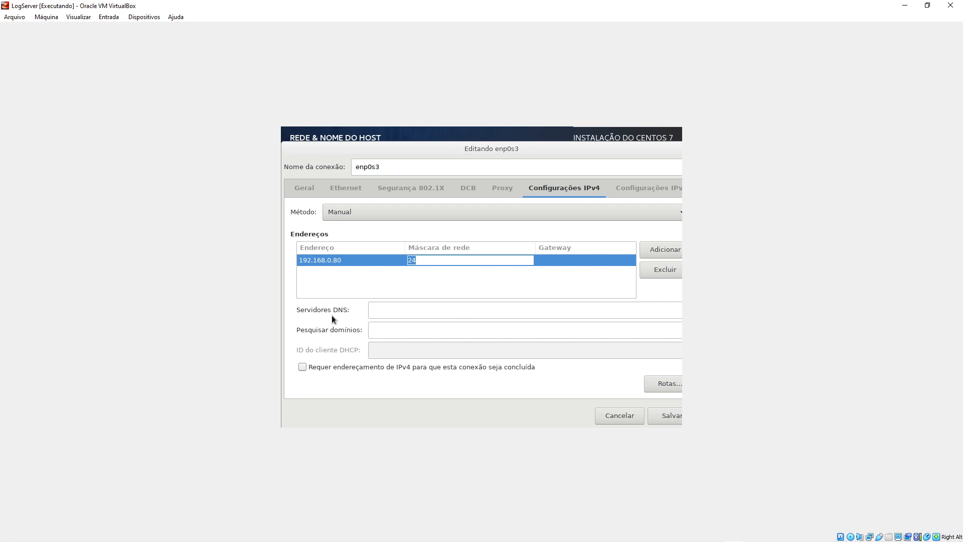
key(Tab)
text(192.168.0.8)
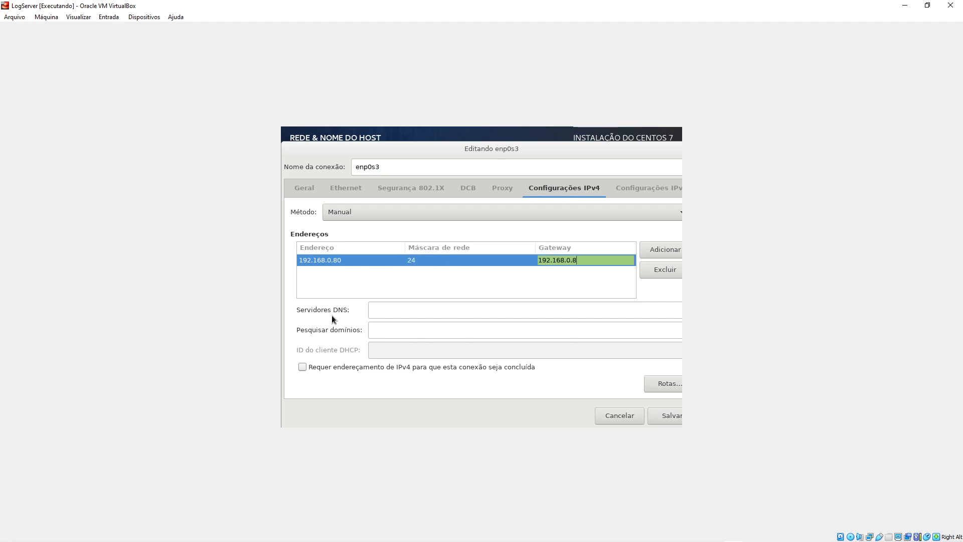
key(BackSpace)
text(1)
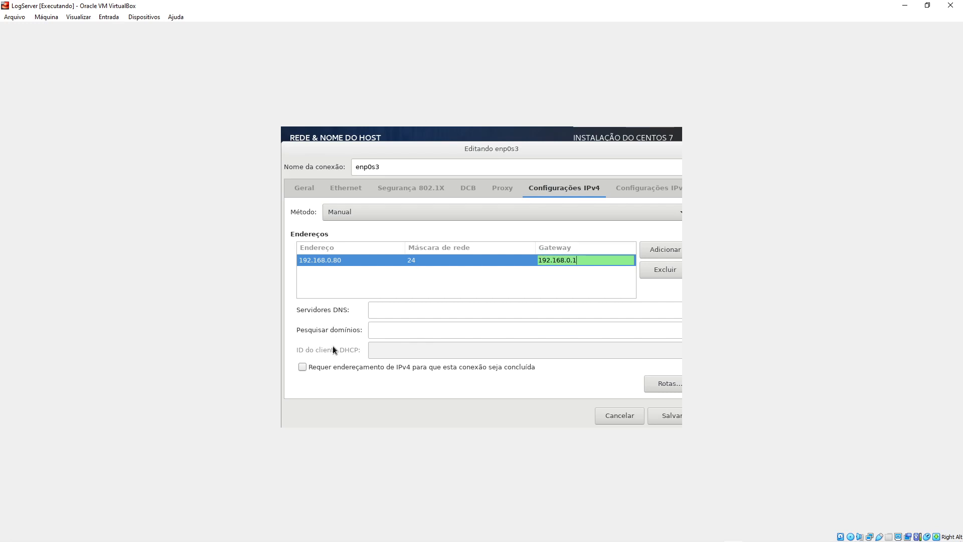
click(416, 307)
text(8.8.8.8)
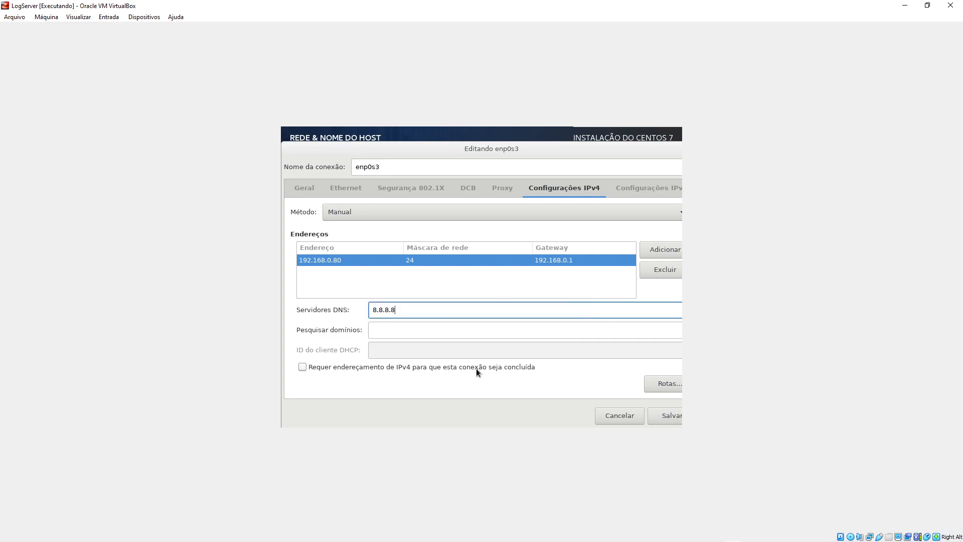
click(438, 332)
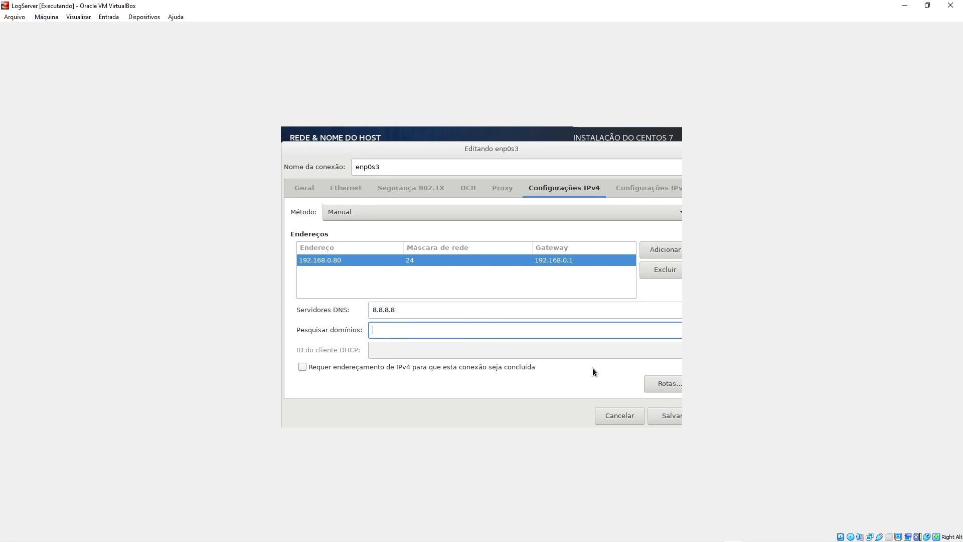
- Save the IPv4 settings, switch Ethernet enp0s3 on, and return to the summary
click(658, 415)
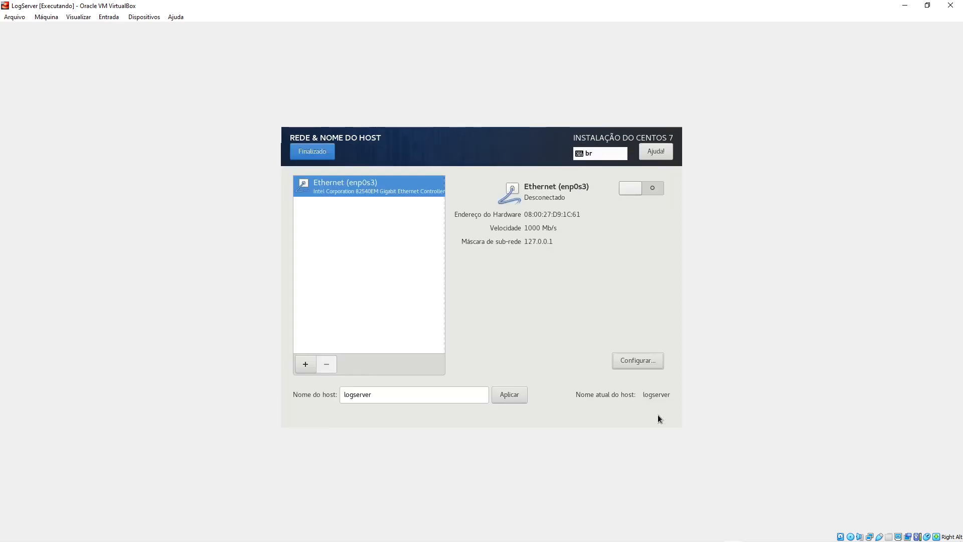
click(642, 189)
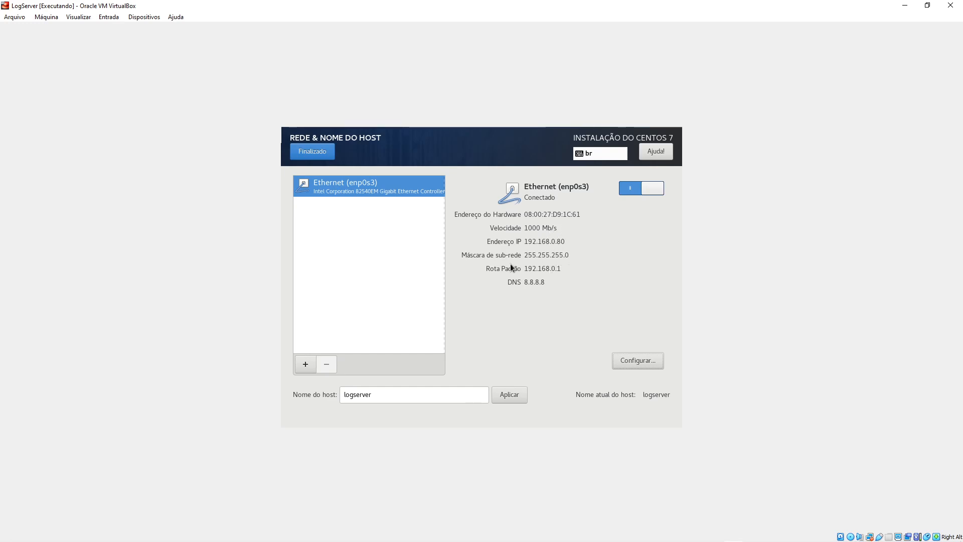
click(305, 152)
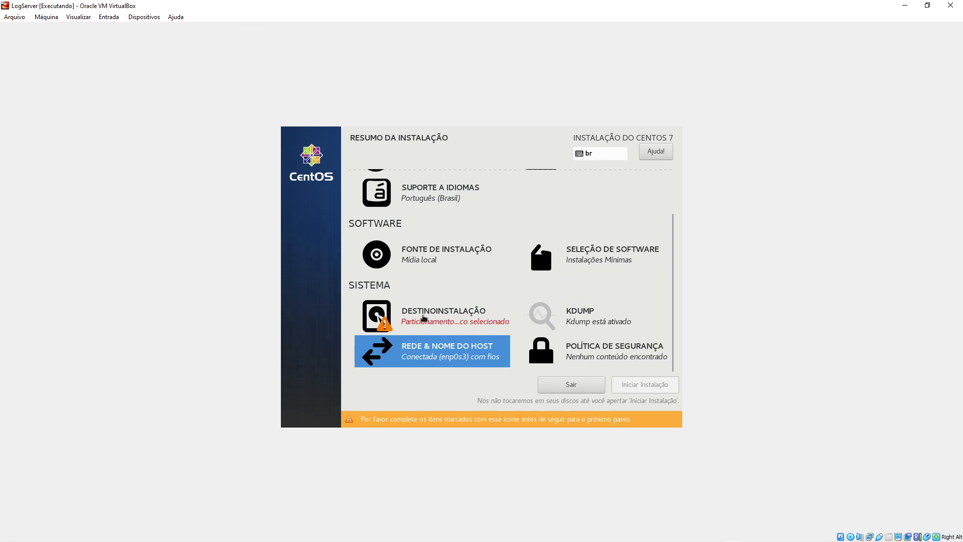
- Open Installation Destination and select 'I will configure partitioning' for the 2048 GiB disk
click(417, 318)
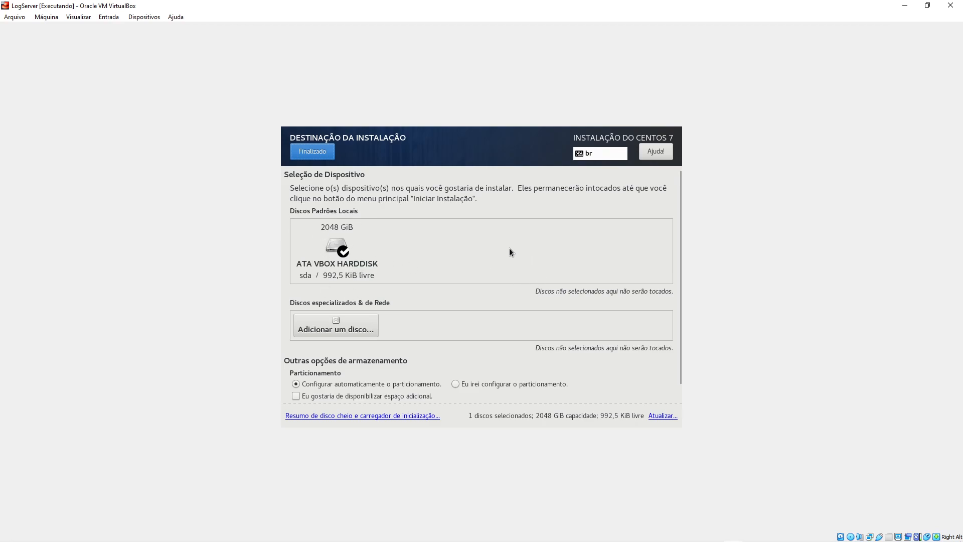
click(456, 383)
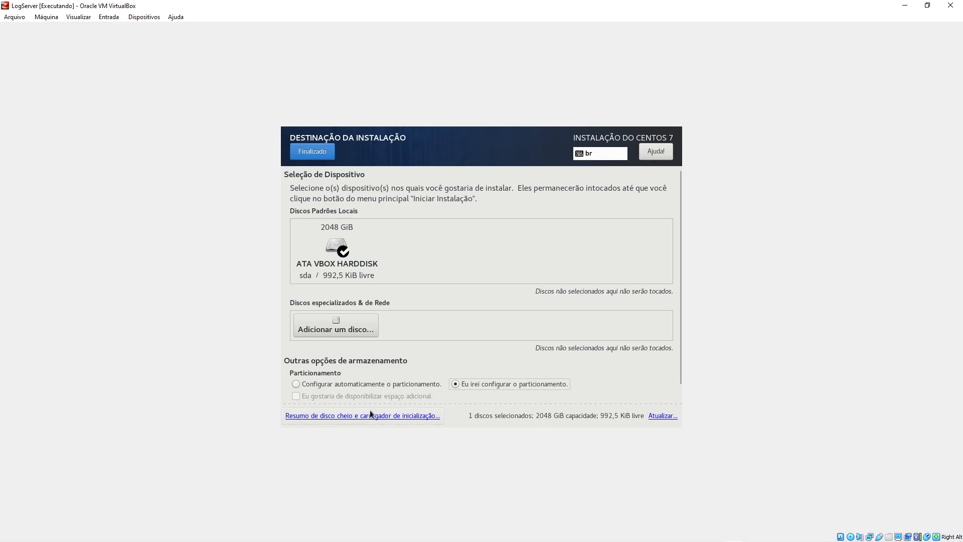
- Check the 2048 GiB ATA VBOX HARDDISK in the disk summary, then finish to Manual Partitioning
click(332, 417)
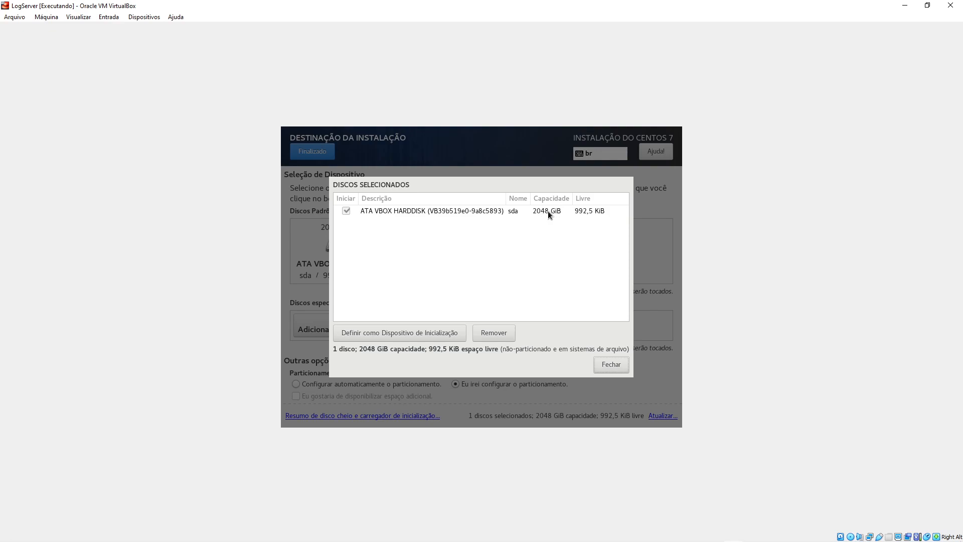
click(442, 211)
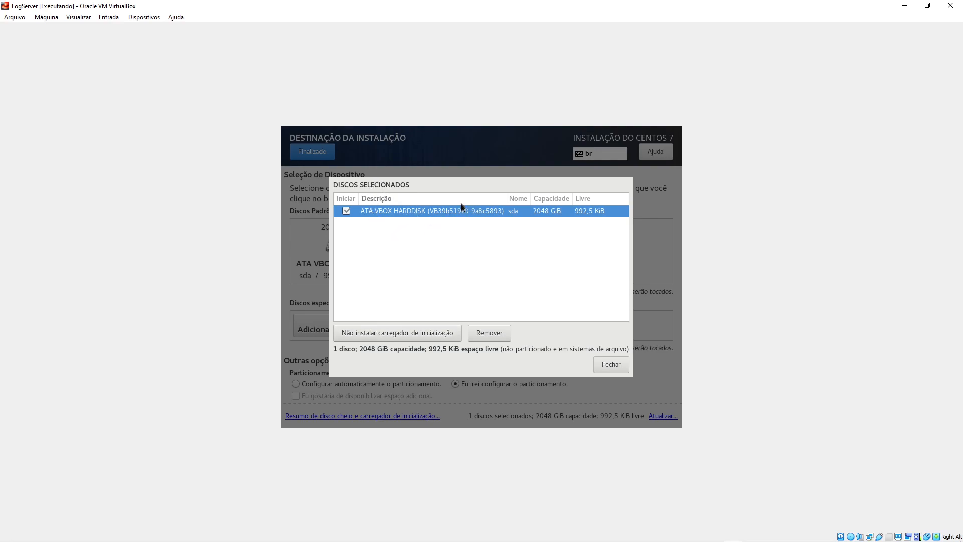
click(609, 364)
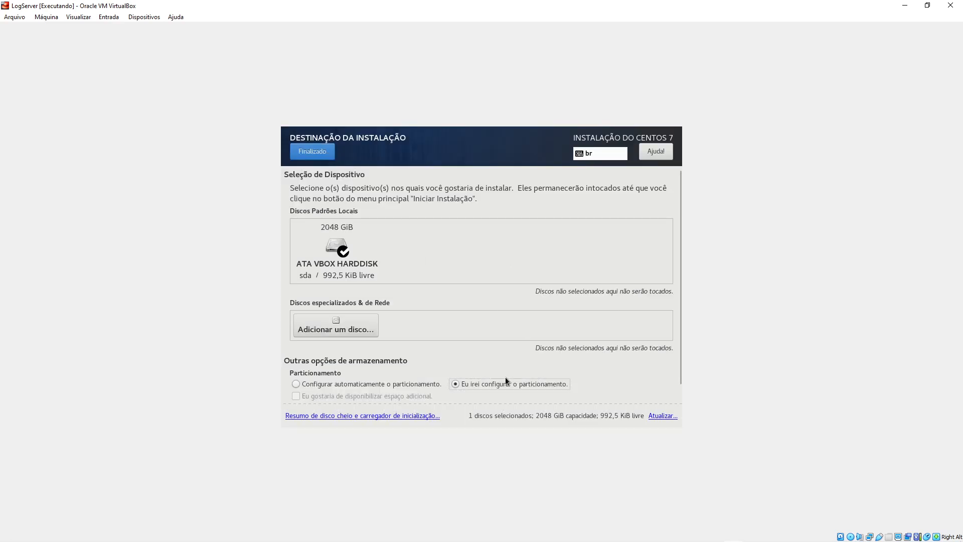
click(316, 153)
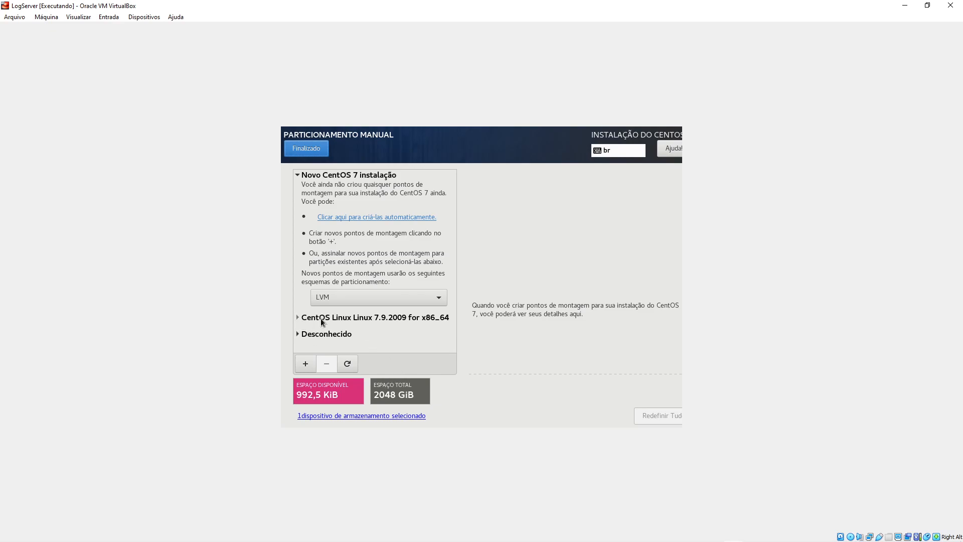
- Expand Unknown and CentOS Linux 7.9.2009 groups and inspect the /boot, / and swap partitions
click(329, 335)
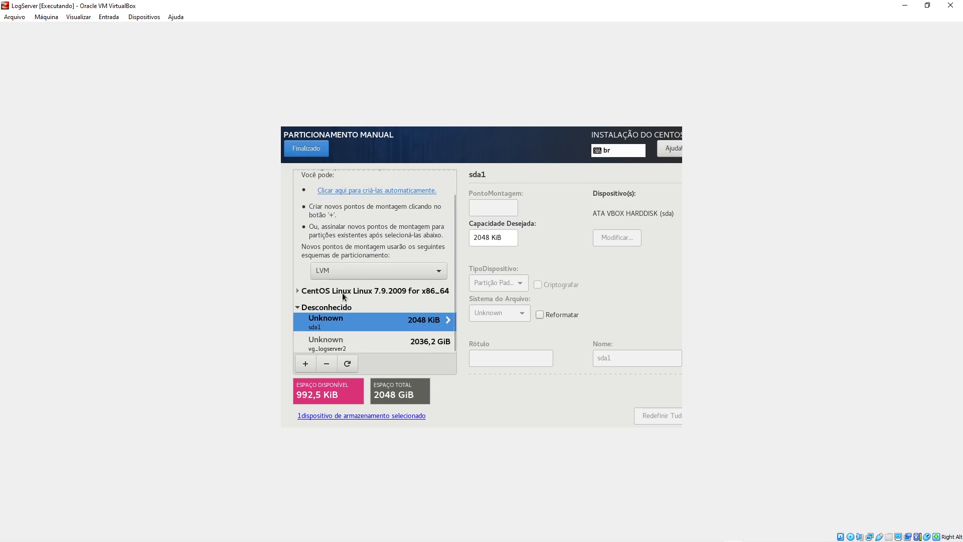
click(343, 292)
scroll(347, 327, down, 3)
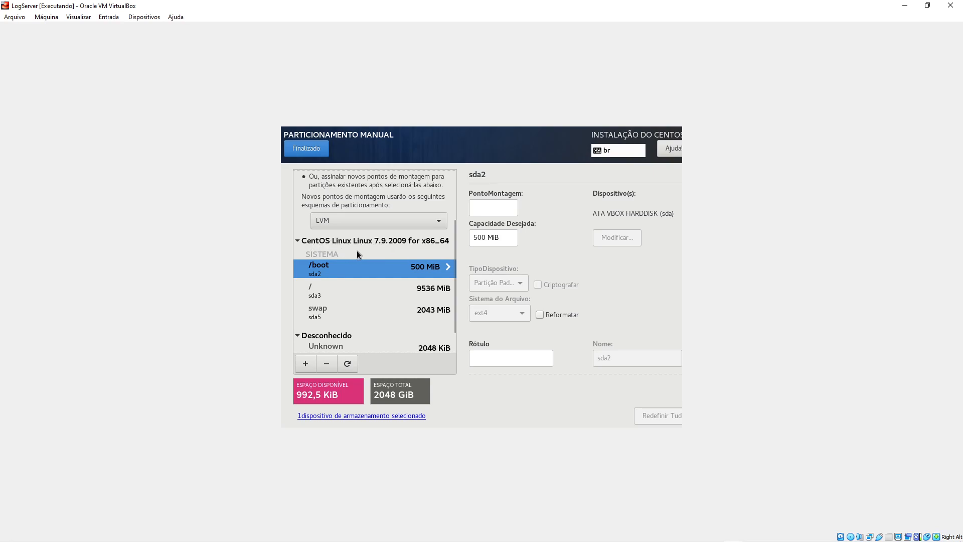
click(339, 312)
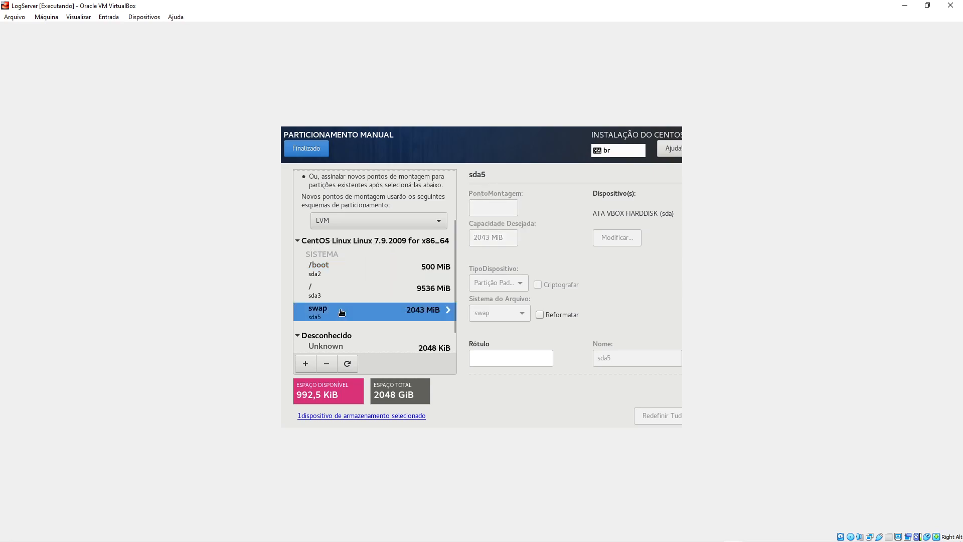
click(349, 269)
click(343, 286)
click(336, 308)
click(341, 295)
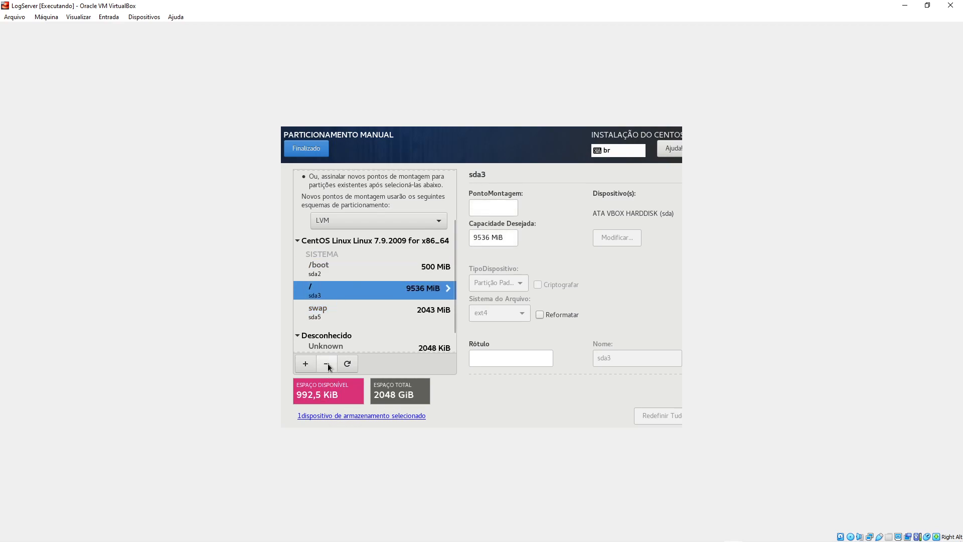
- Delete the old / partition sda3 and the unknown sda1 partition with their file systems, freeing all 2048 GiB
click(328, 363)
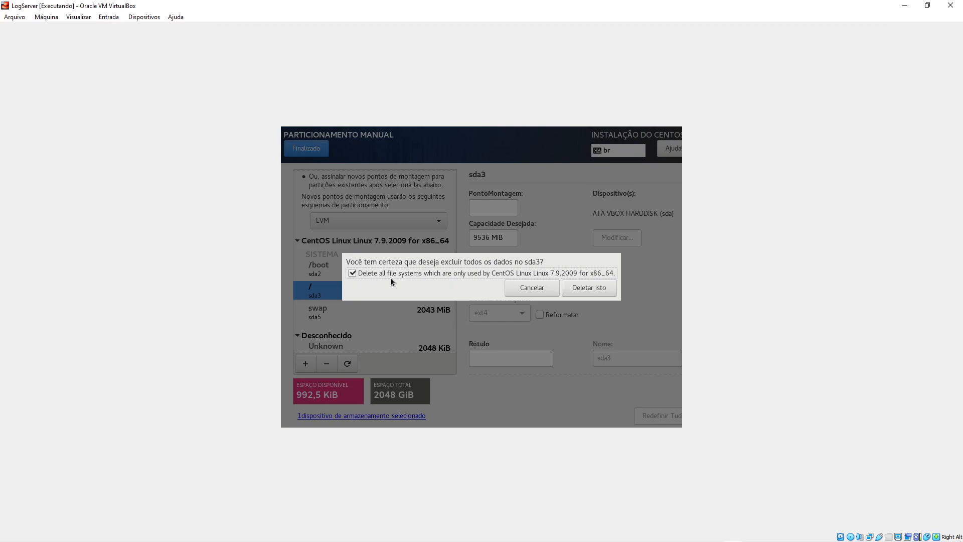
click(602, 290)
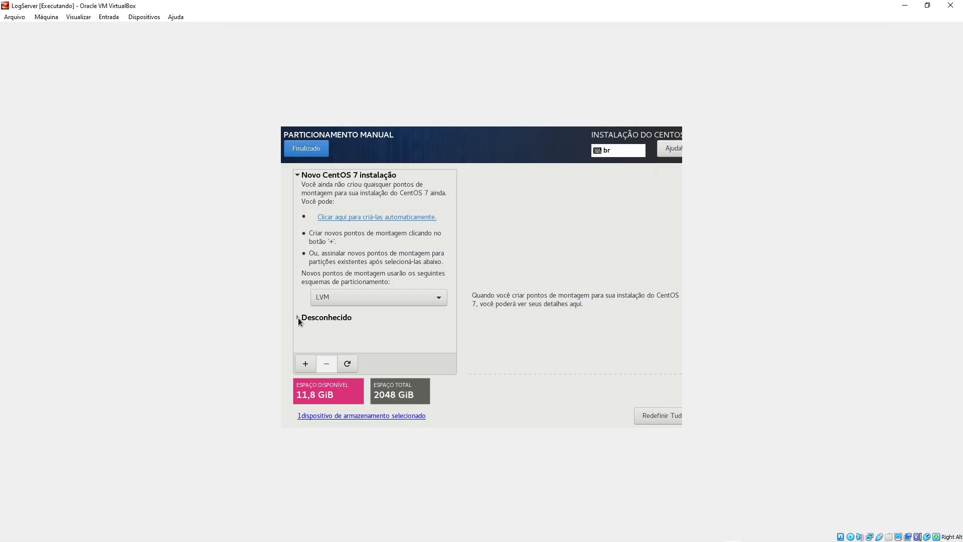
click(298, 317)
click(346, 342)
click(351, 325)
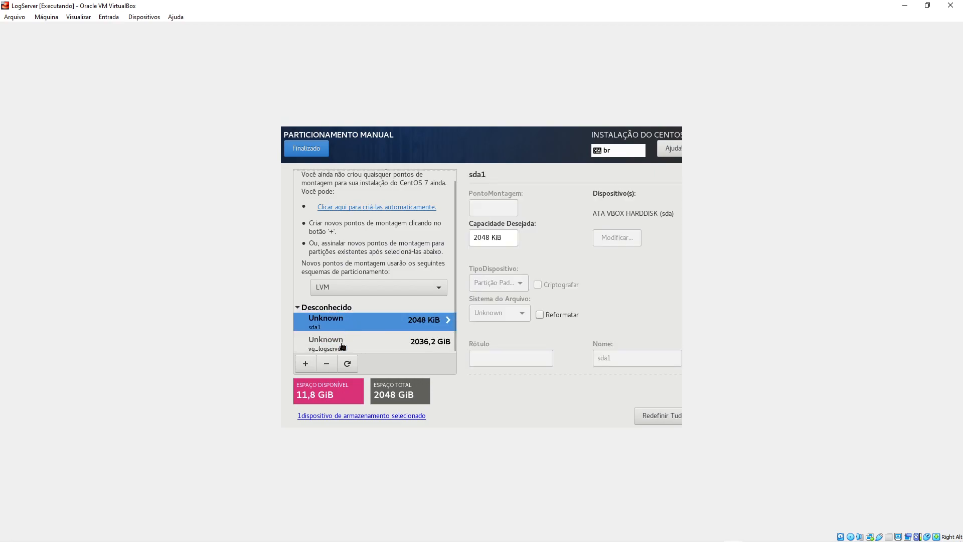
click(328, 366)
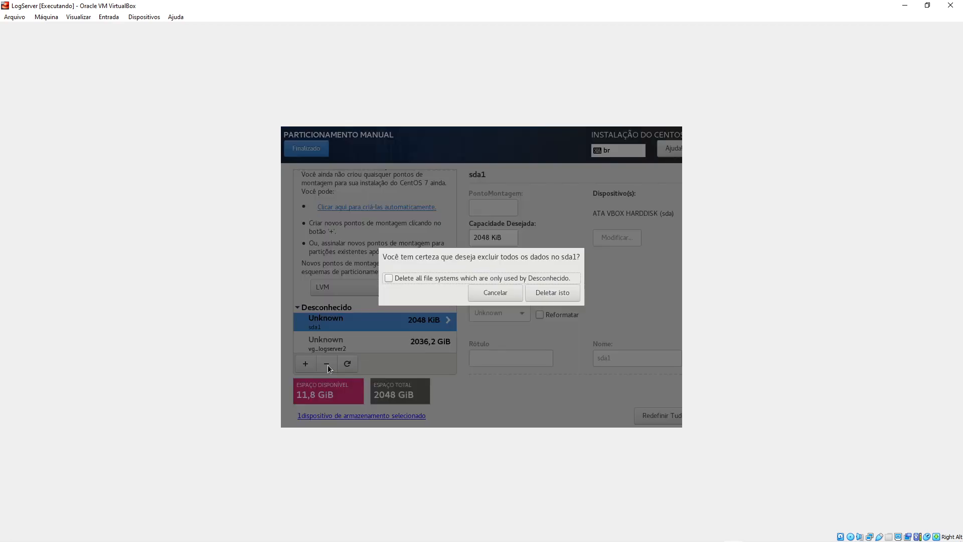
click(402, 278)
click(545, 292)
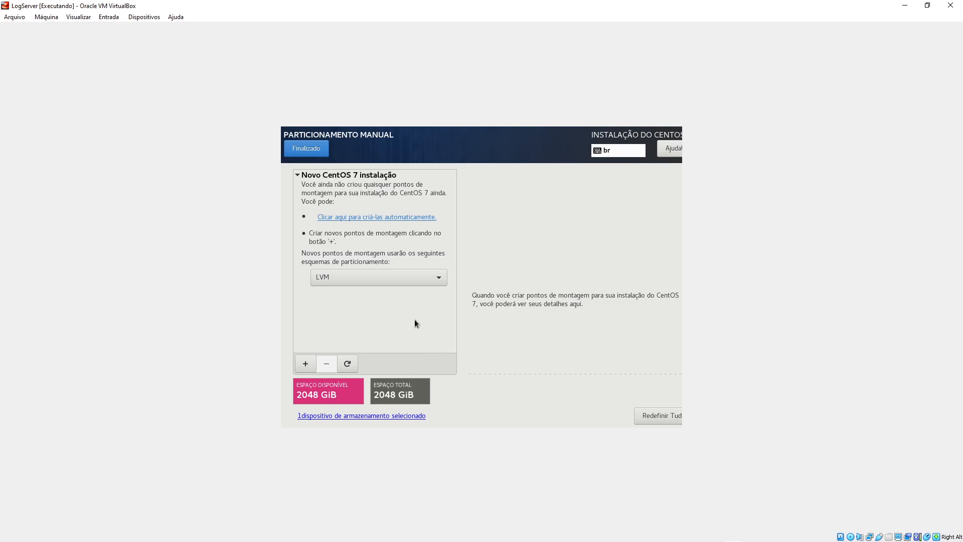
- Switch the partitioning scheme to Partição Padrão and enter /boot as a new mount point
click(441, 279)
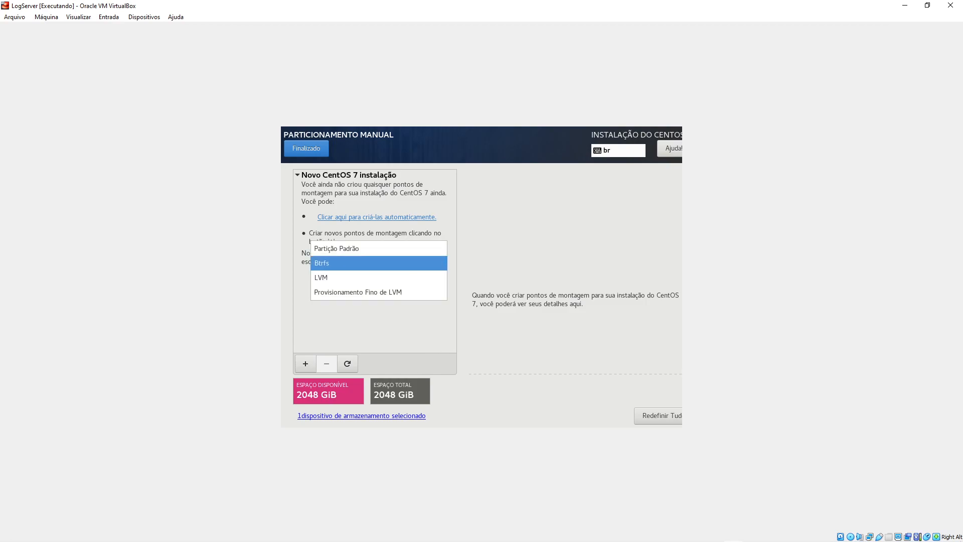
click(339, 248)
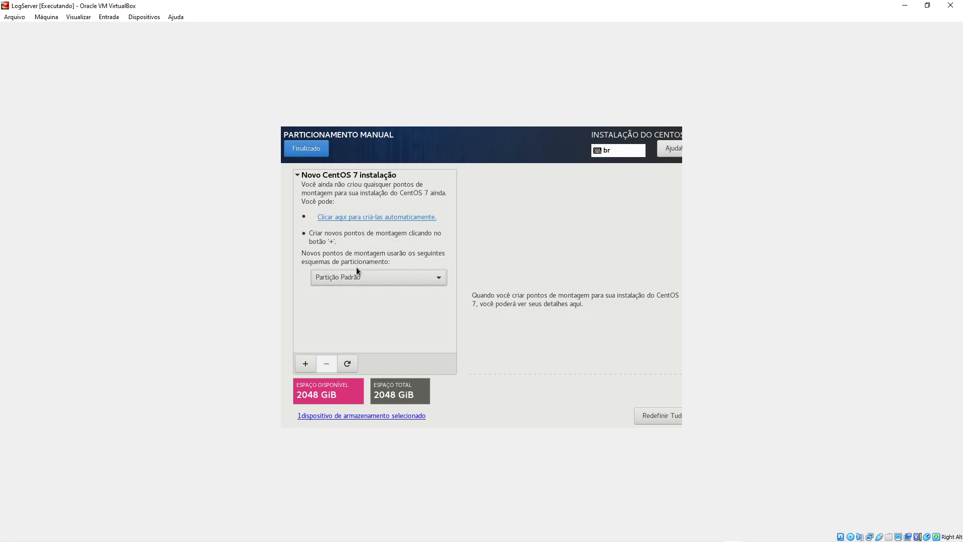
click(304, 366)
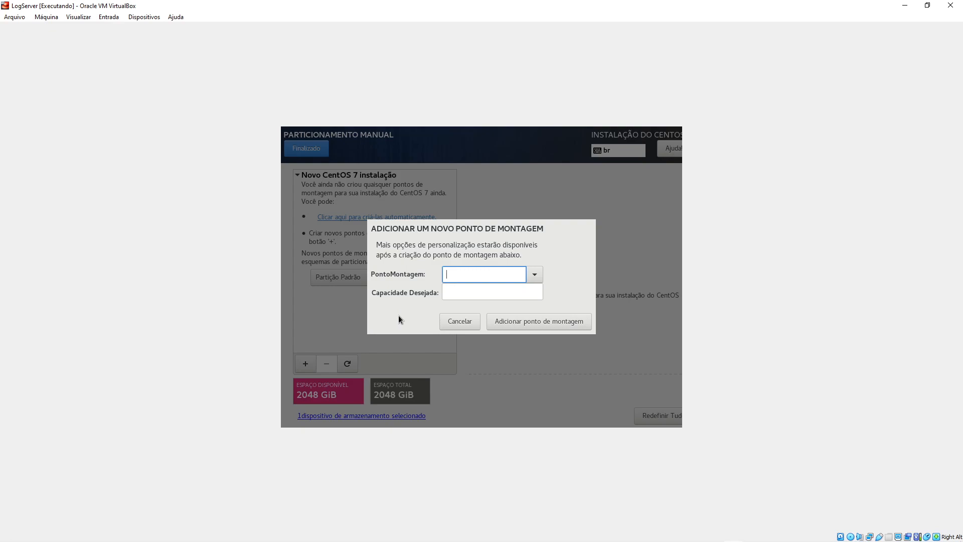
text(/boot)
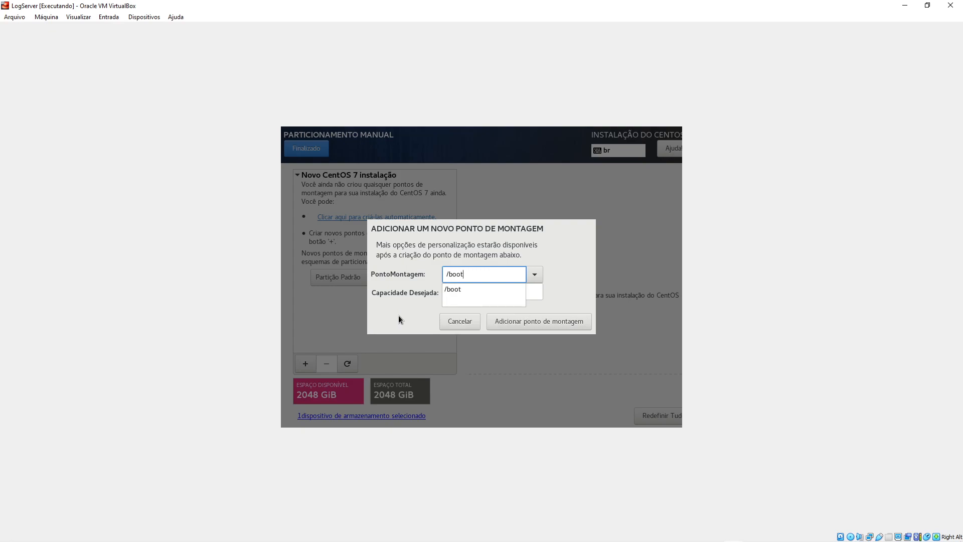
click(469, 268)
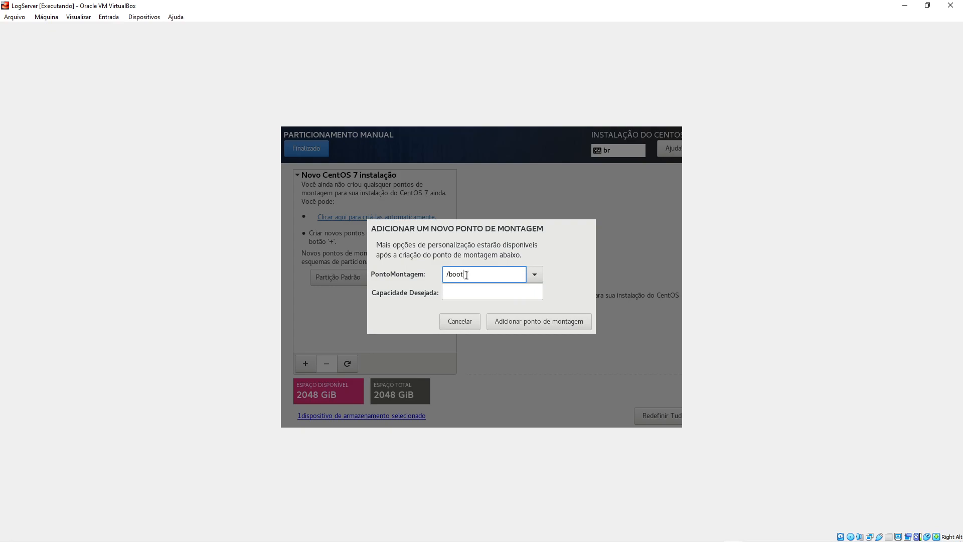
click(536, 275)
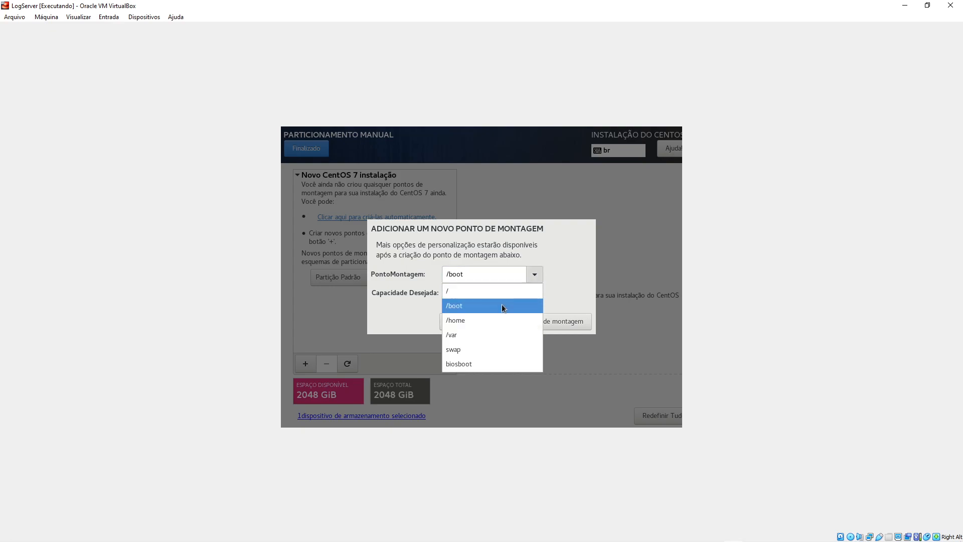
click(465, 306)
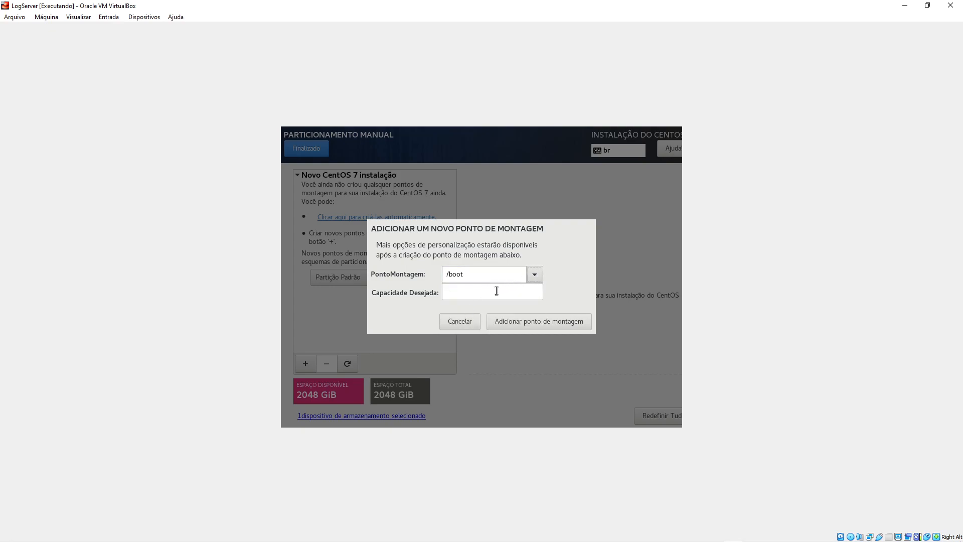
- Create the /boot partition with 500 MiB capacity and format it as ext4
click(537, 278)
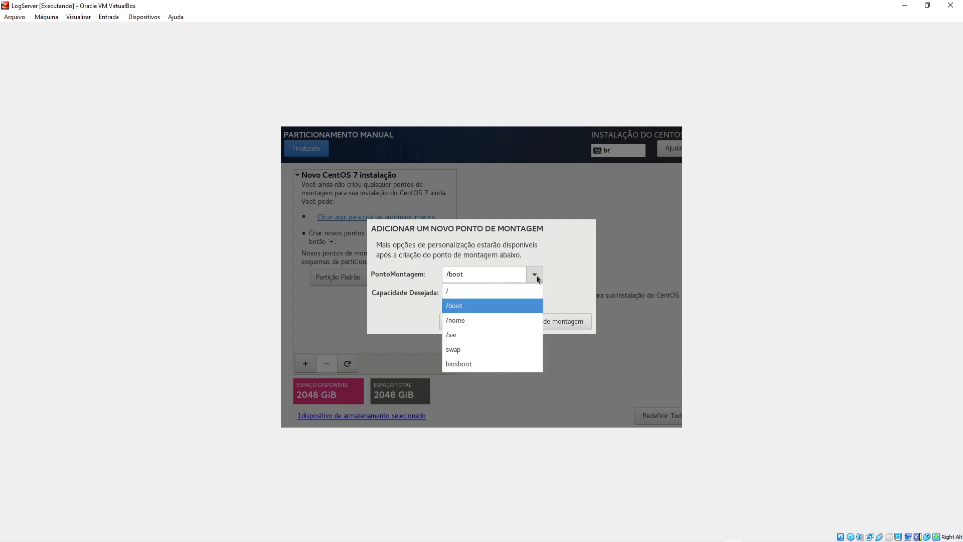
click(540, 272)
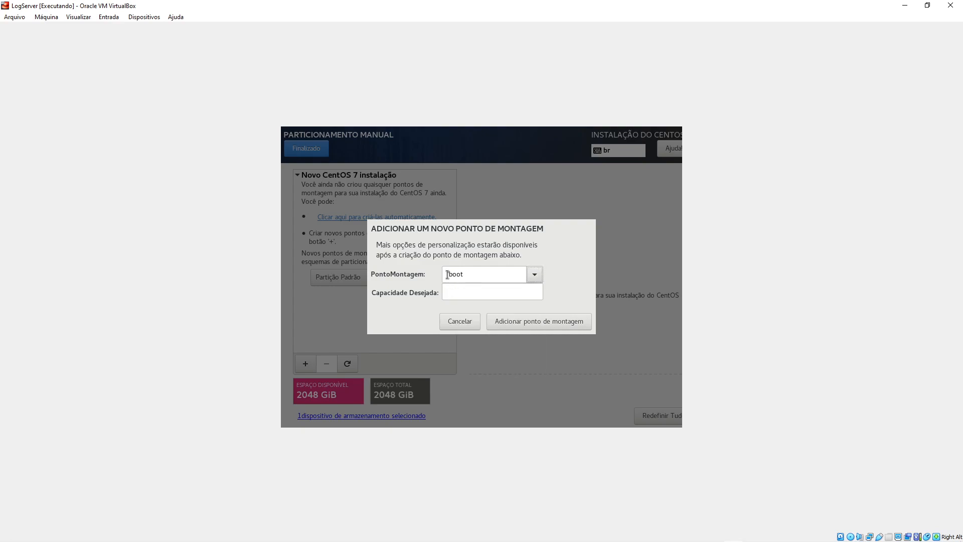
click(472, 288)
text(500)
click(531, 321)
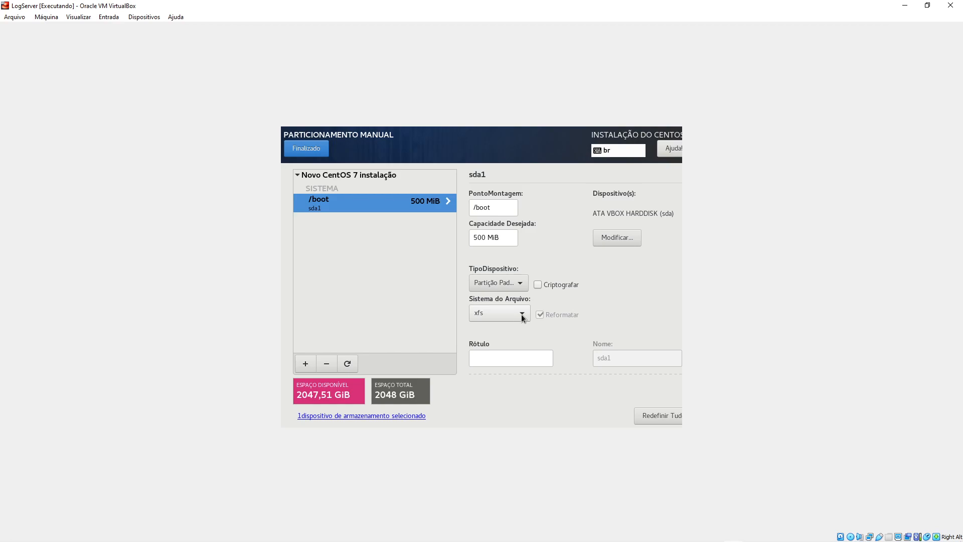
click(521, 314)
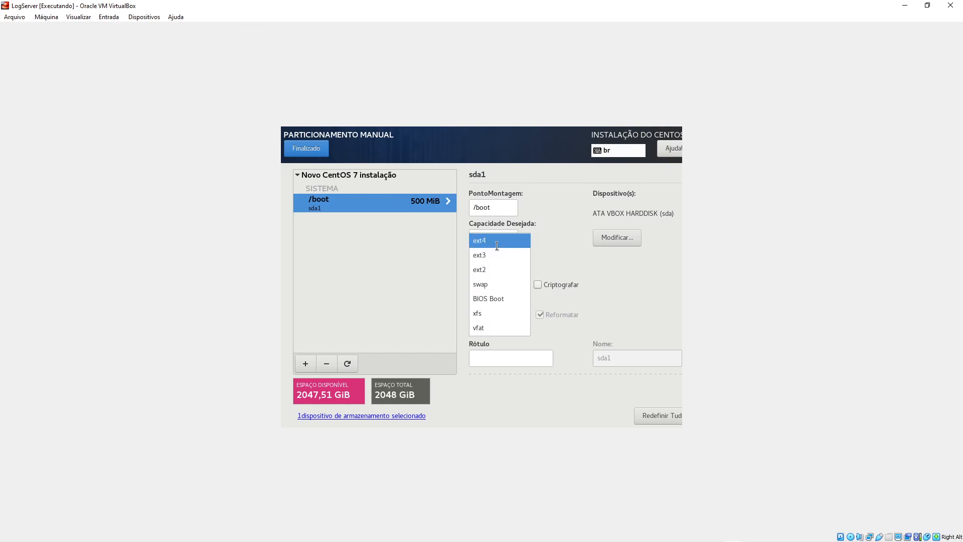
click(497, 242)
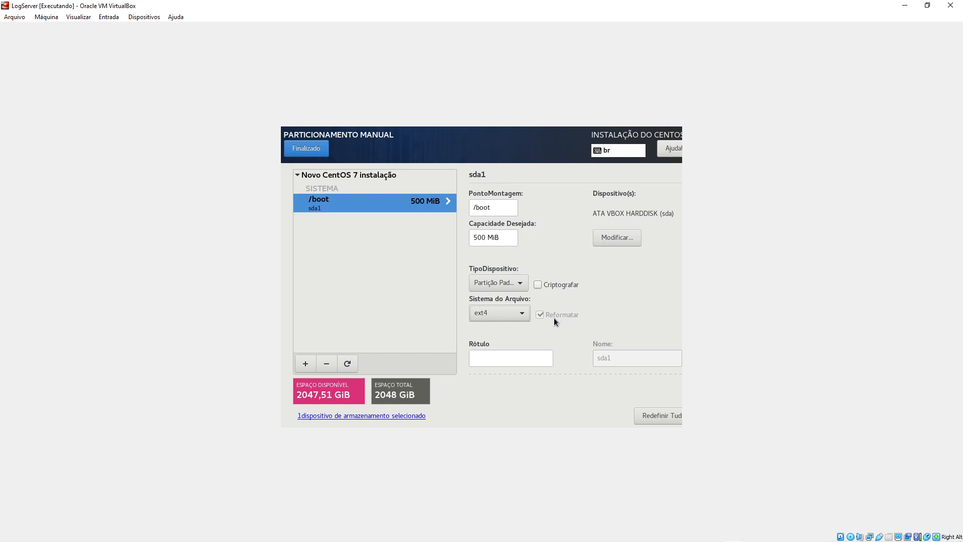
- Add a 2048 KiB biosboot partition and review the BIOS Boot and /boot rows
click(305, 363)
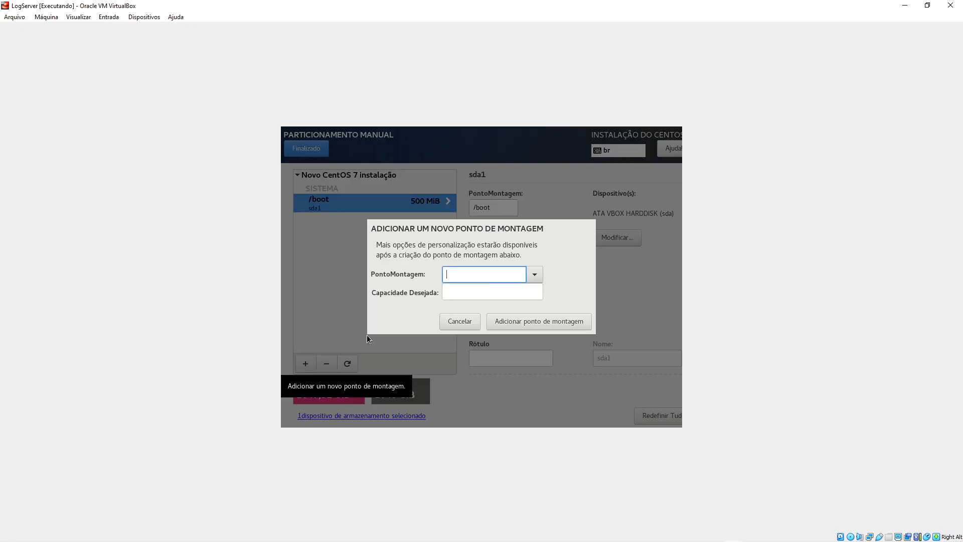
click(535, 274)
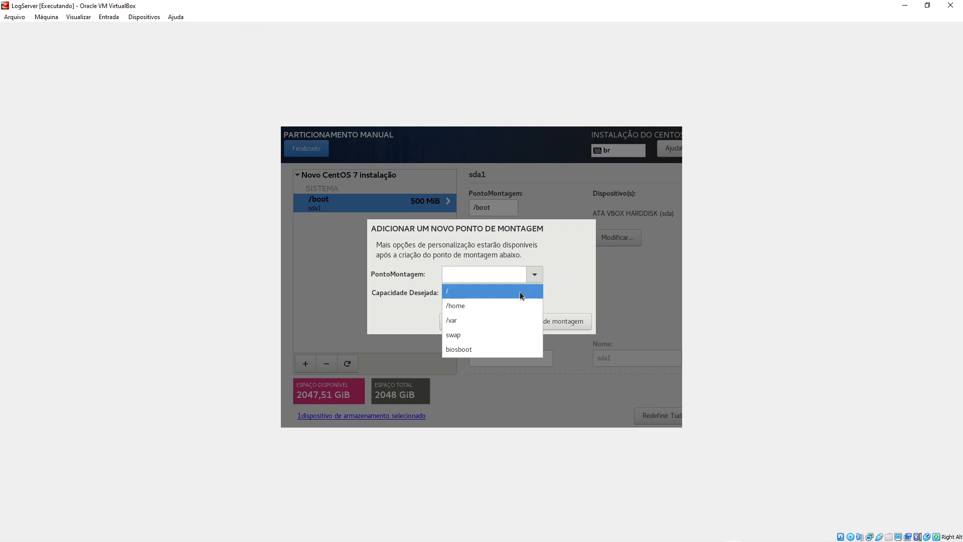
click(465, 350)
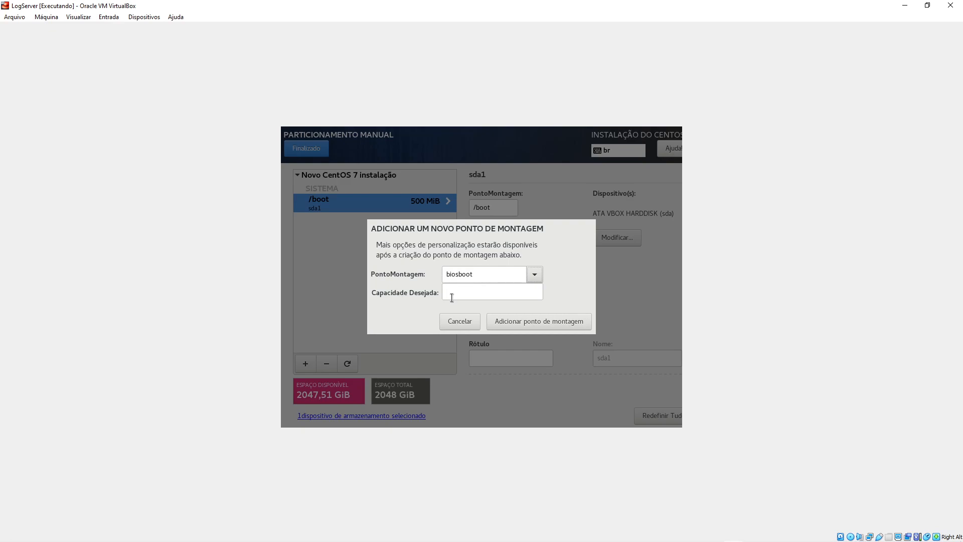
click(546, 322)
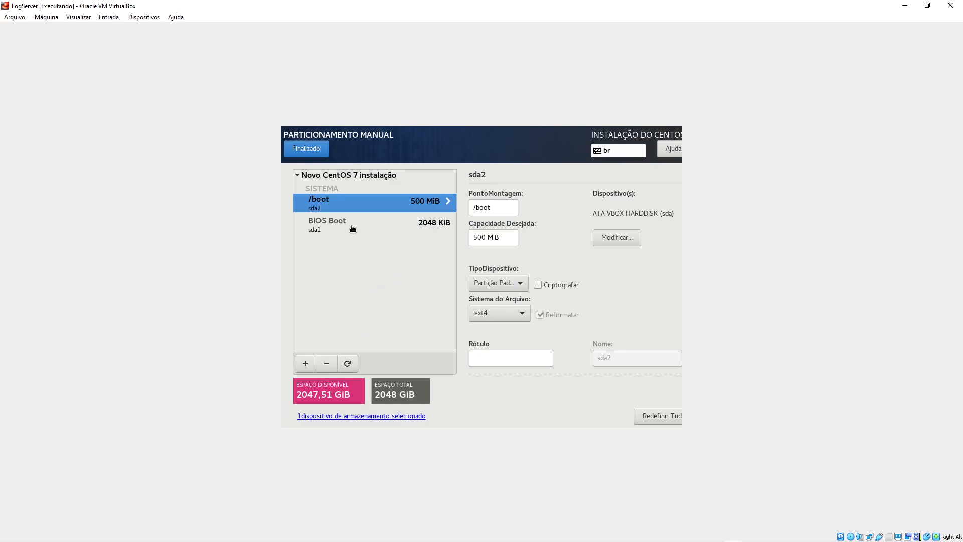
click(353, 229)
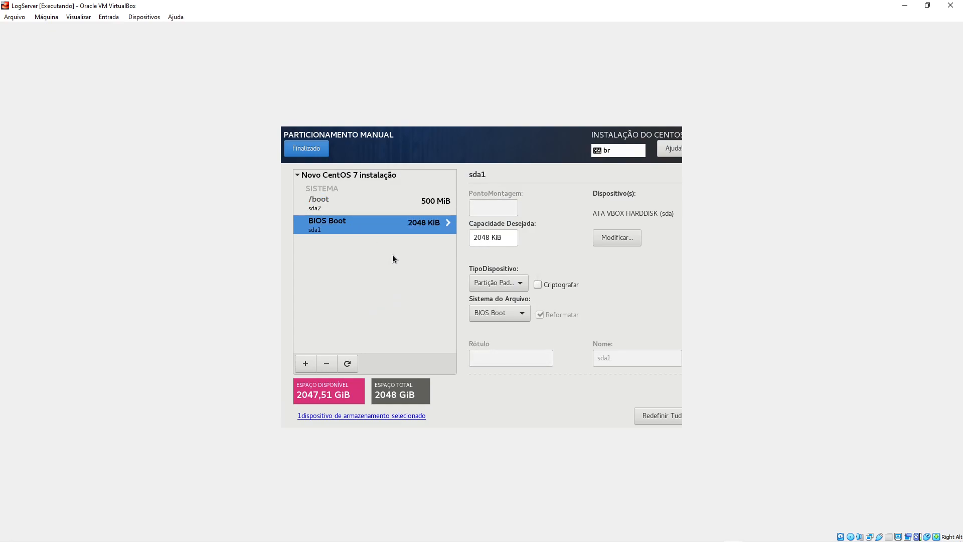
click(361, 209)
click(357, 224)
click(305, 364)
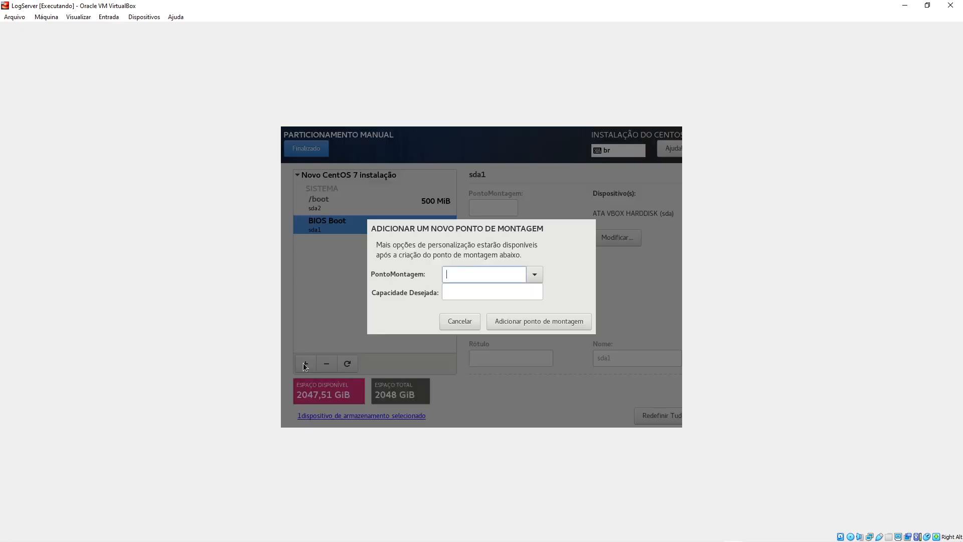
- Add a swap mount point with 2048 MiB desired capacity
click(537, 273)
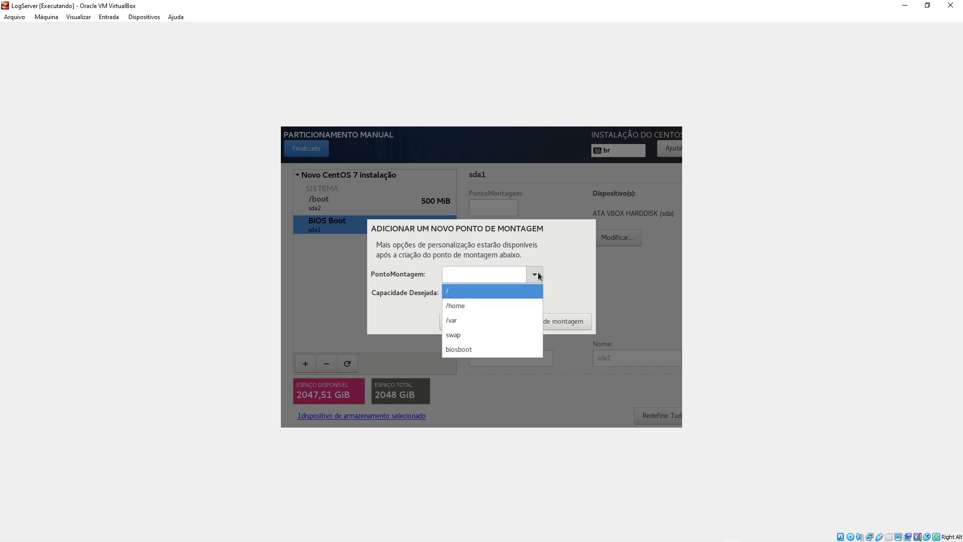
click(462, 336)
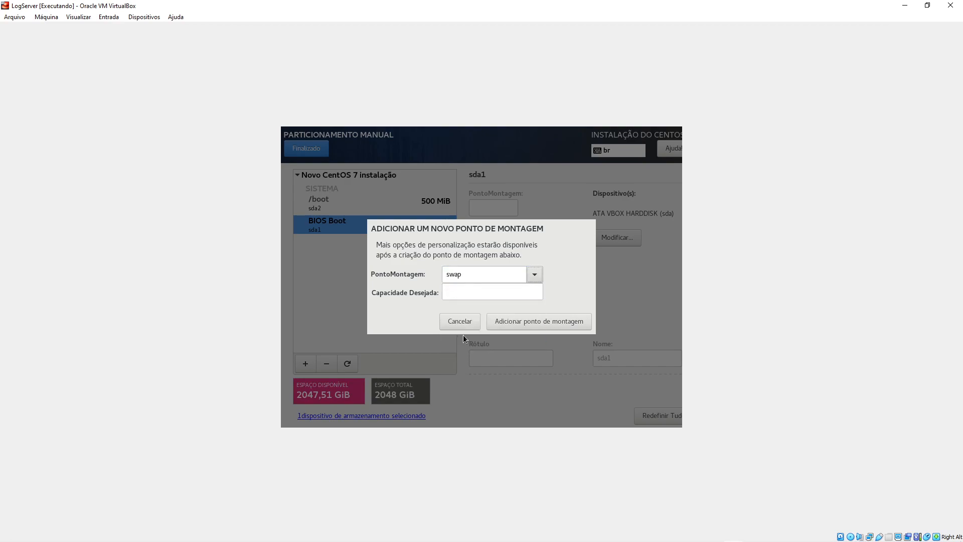
click(484, 292)
text(2048)
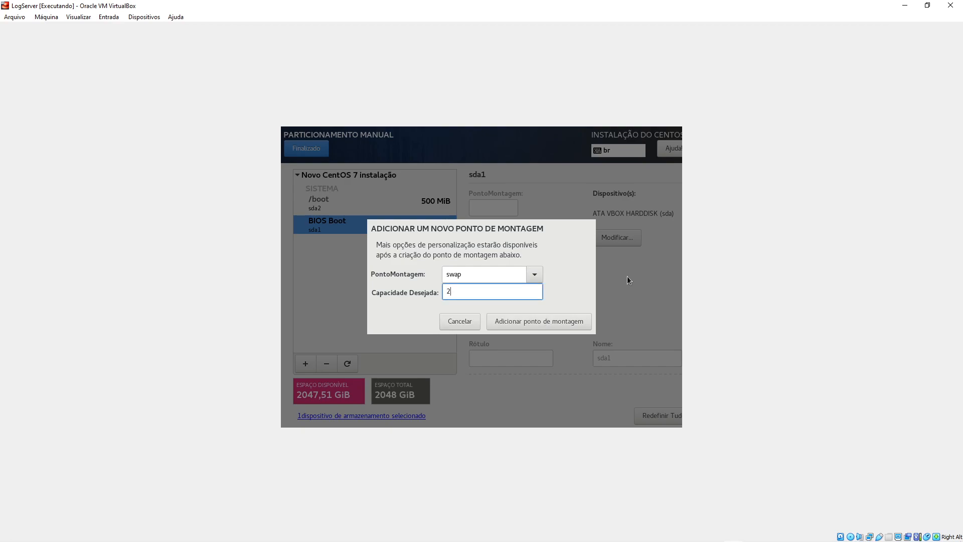
click(552, 322)
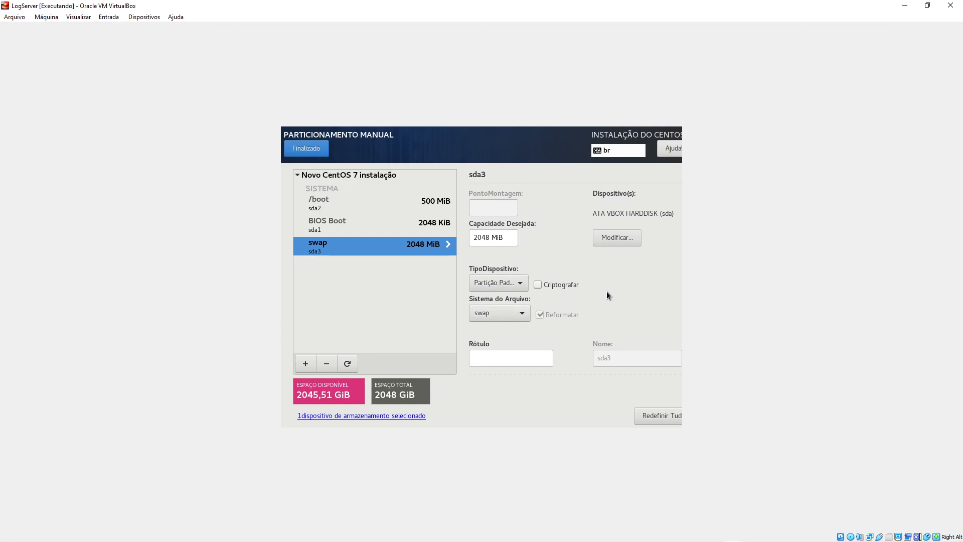
- Add a / mount point with desired capacity 10 GB, giving a 9536 MiB root partition
click(305, 365)
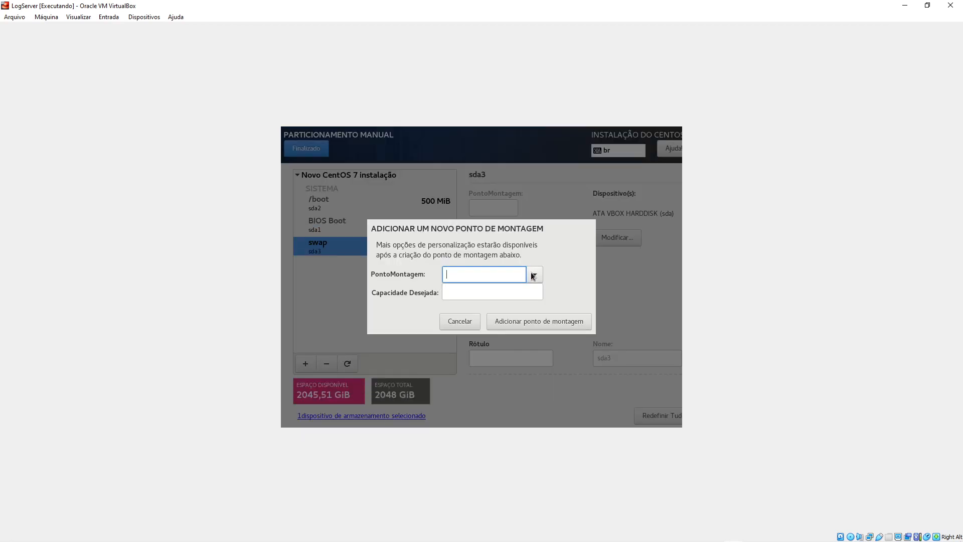
click(534, 275)
click(468, 294)
click(477, 295)
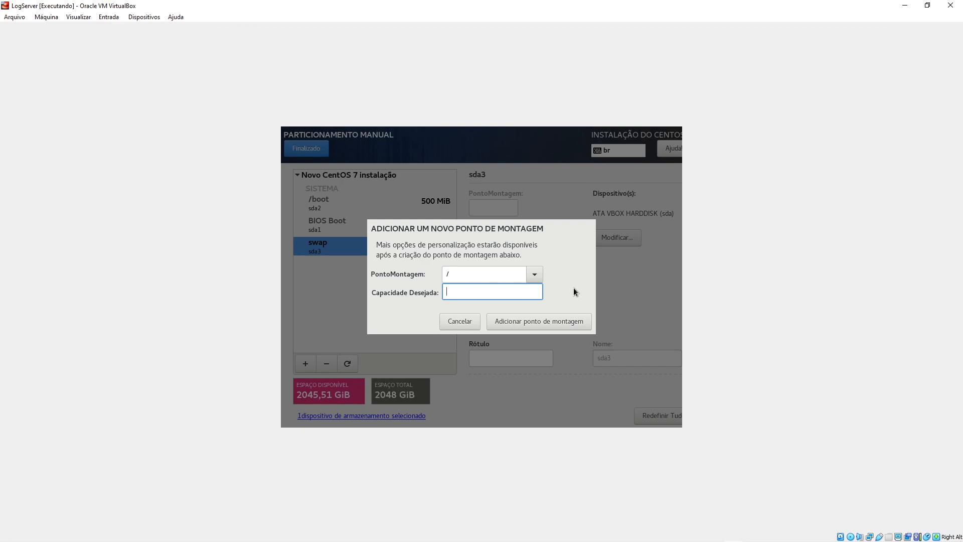
text(10 GB)
click(550, 322)
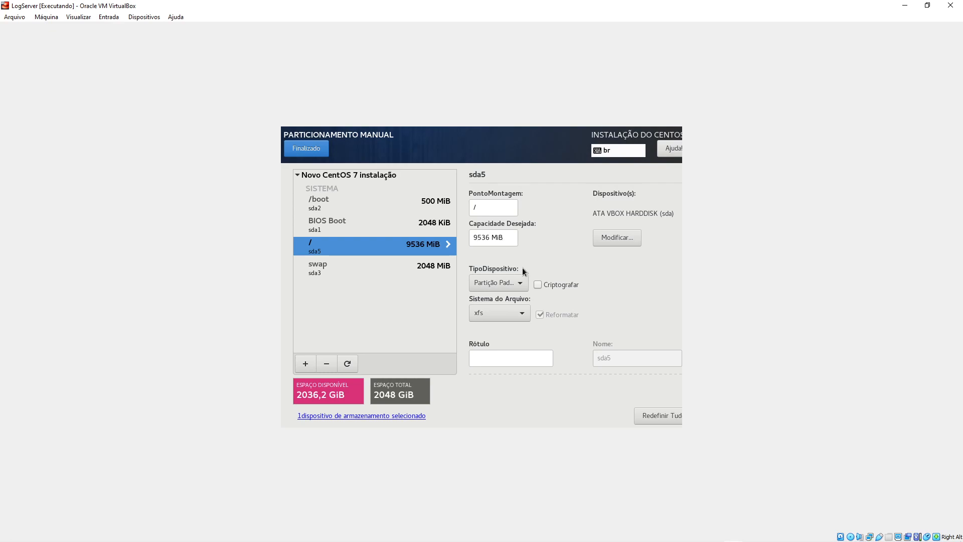
- Format the / partition as ext4 and review each partition's details, including swap
click(522, 314)
click(495, 241)
click(397, 272)
click(345, 200)
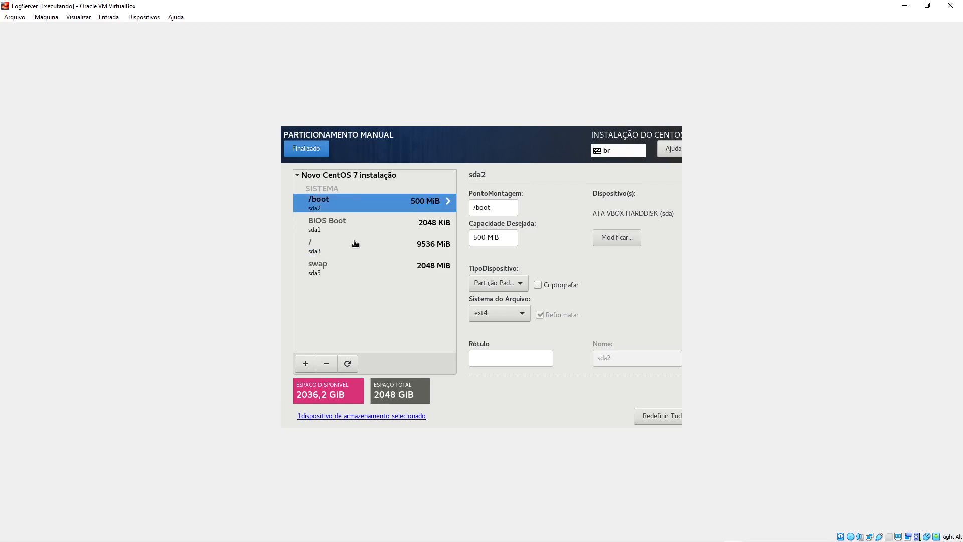
click(357, 234)
click(357, 248)
click(358, 264)
click(369, 246)
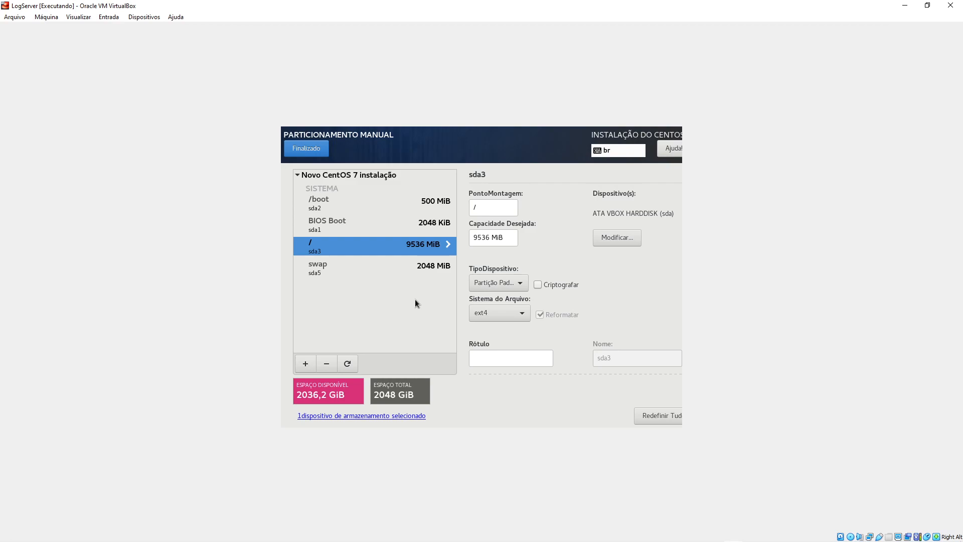
- Add an /opt mount point with blank capacity so it takes the remaining 2036,19 GiB
click(308, 364)
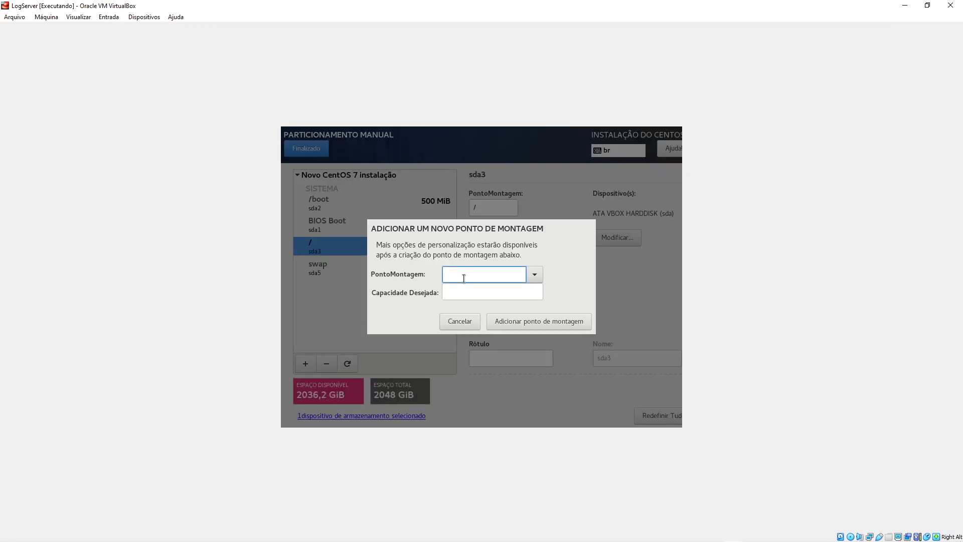
click(538, 274)
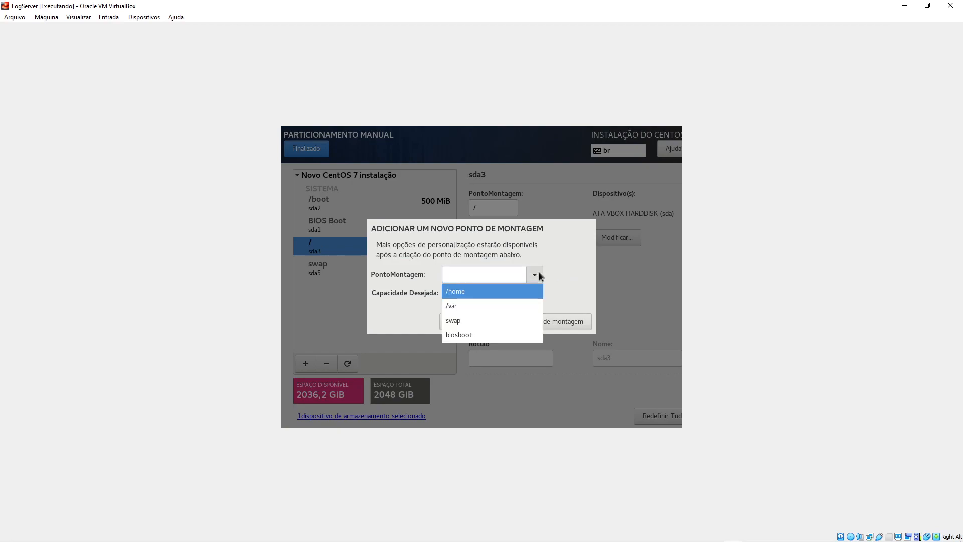
click(472, 291)
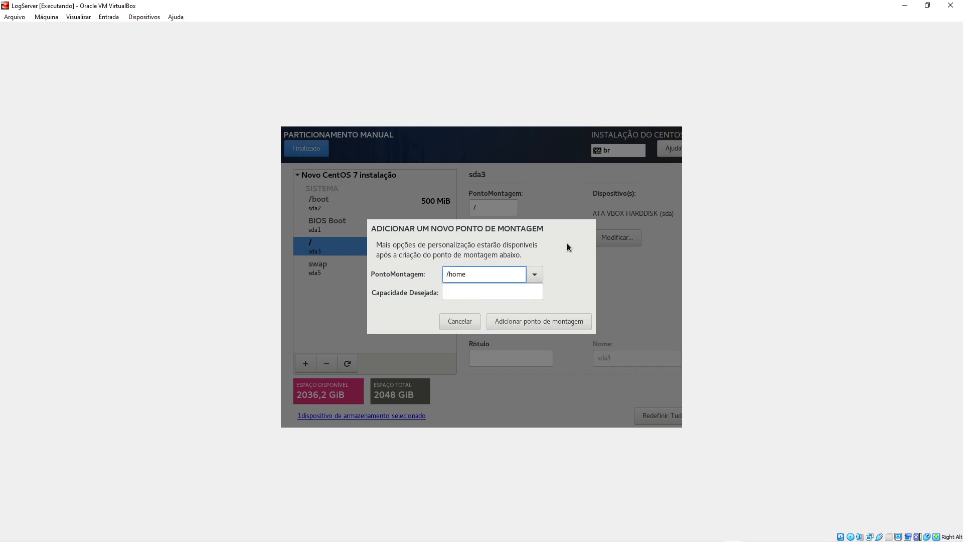
key(BackSpace)
key(BackSpace)
key(BackSpace)
key(BackSpace)
text(opt)
click(549, 324)
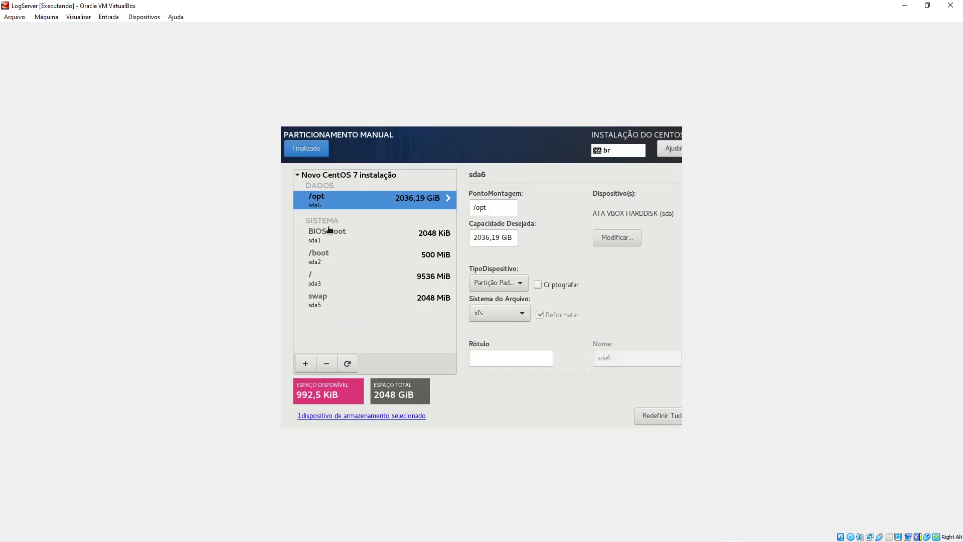
- Review the BIOS Boot, /boot, / and swap partition details
click(330, 235)
click(342, 262)
click(339, 273)
click(331, 298)
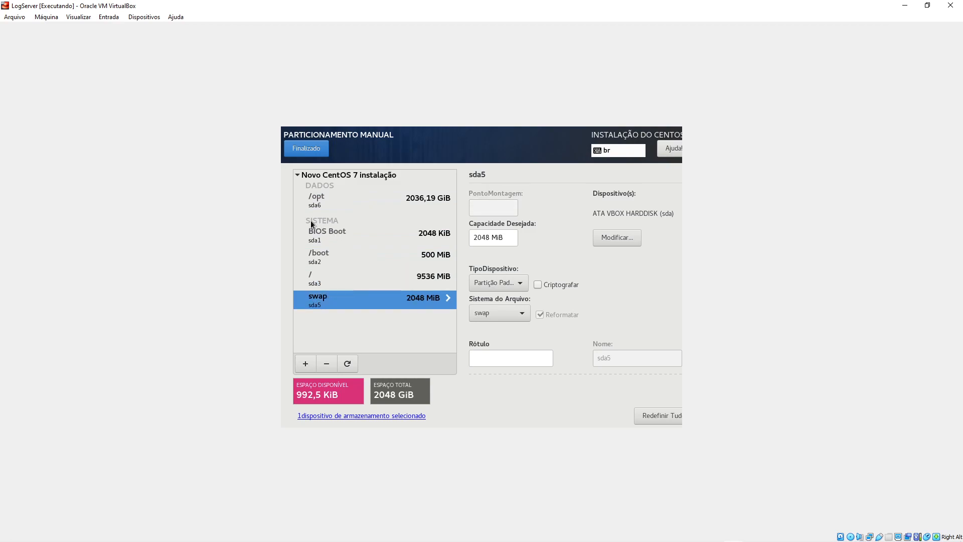
- Set /opt to the ext4 file system with device type LVM
click(346, 201)
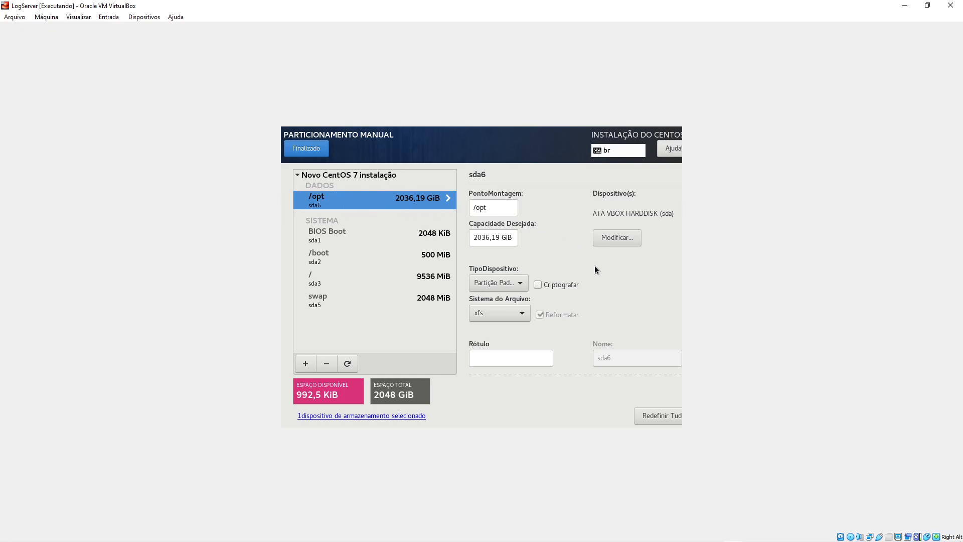
click(523, 314)
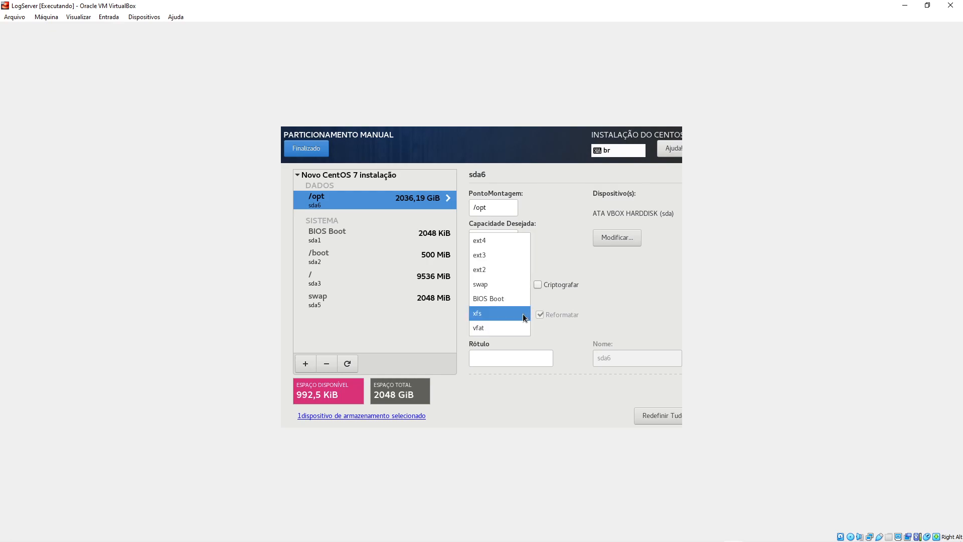
click(495, 243)
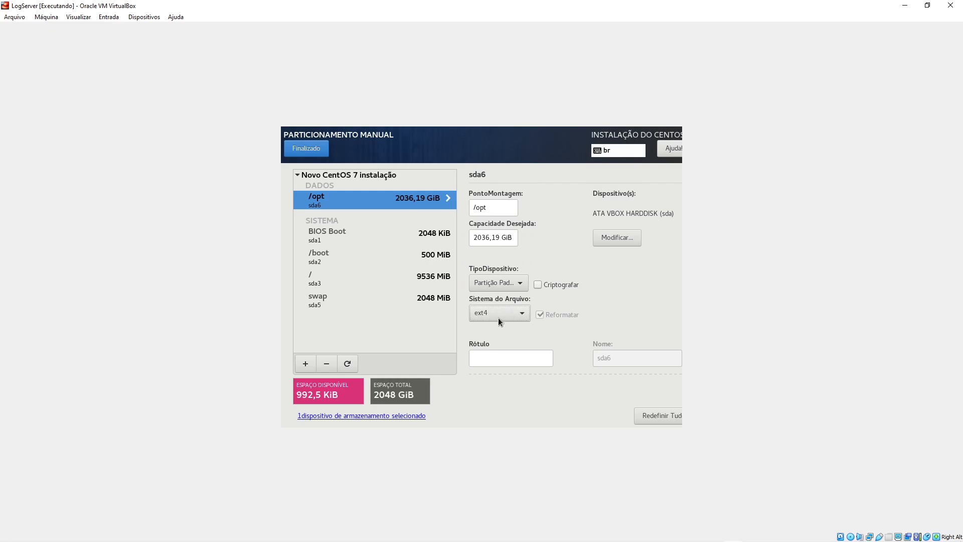
click(520, 284)
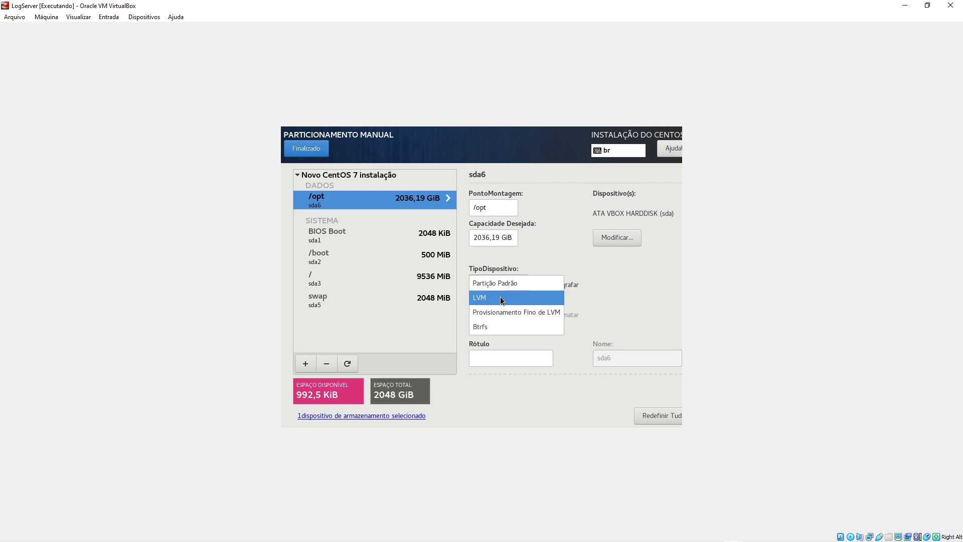
click(502, 299)
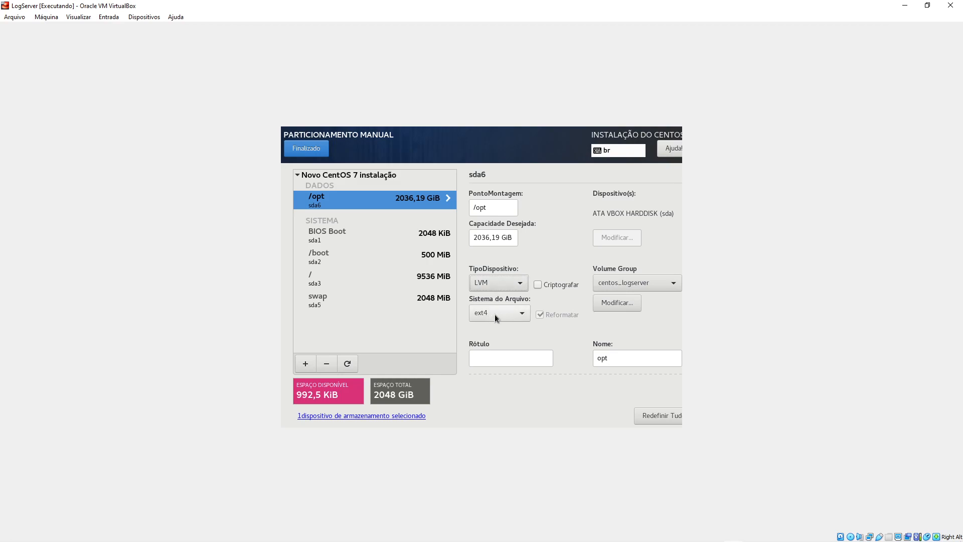
- Rename the volume group to vg_logserver with size policy O maior possível and save it
click(623, 303)
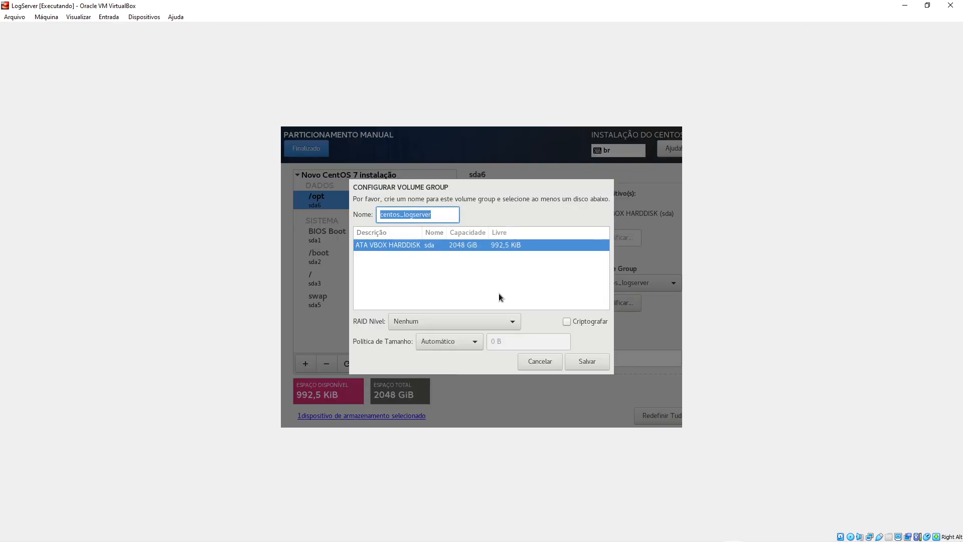
text(vg_lo)
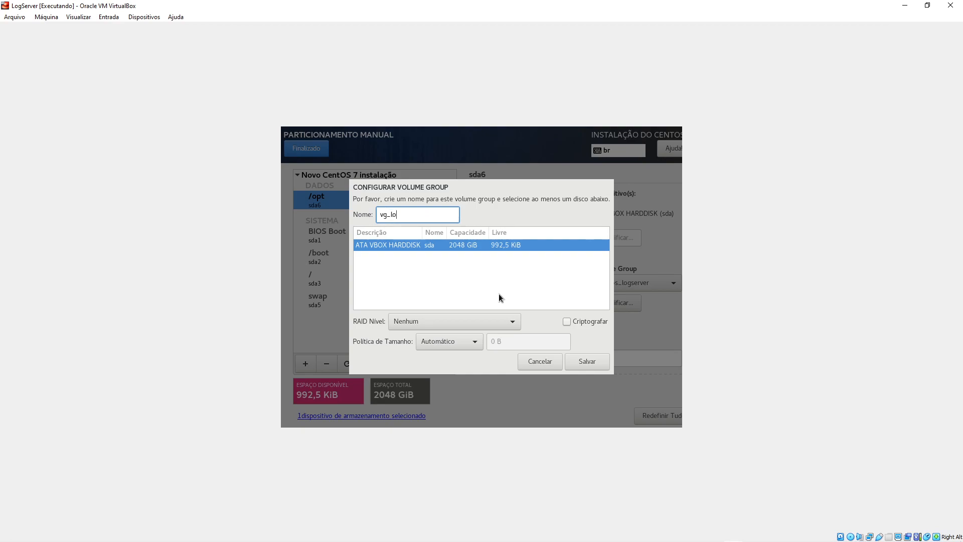
text(gserver)
click(465, 245)
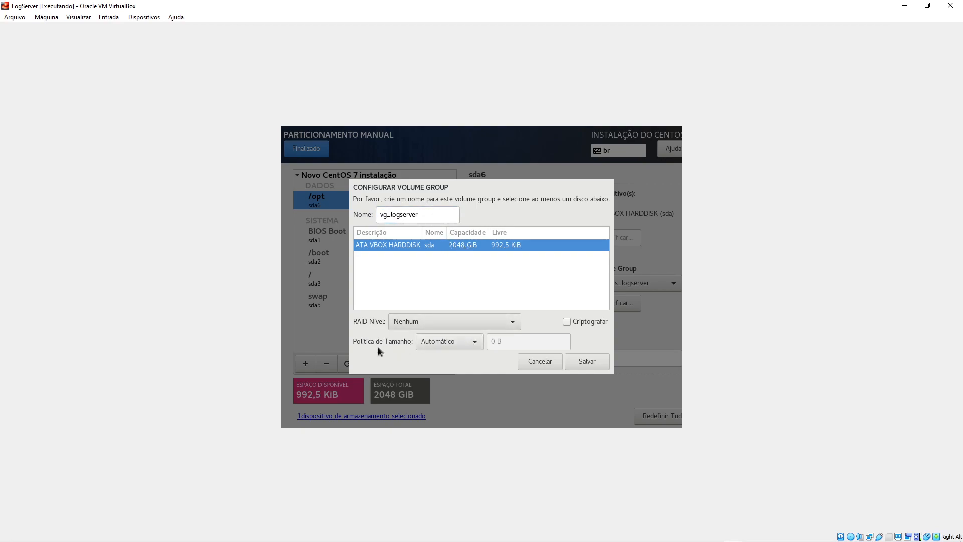
click(459, 342)
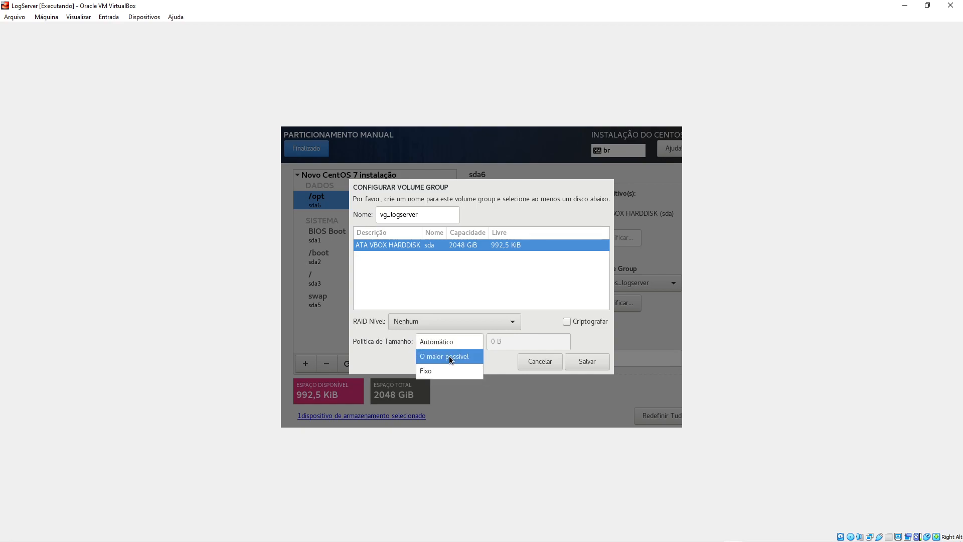
click(449, 356)
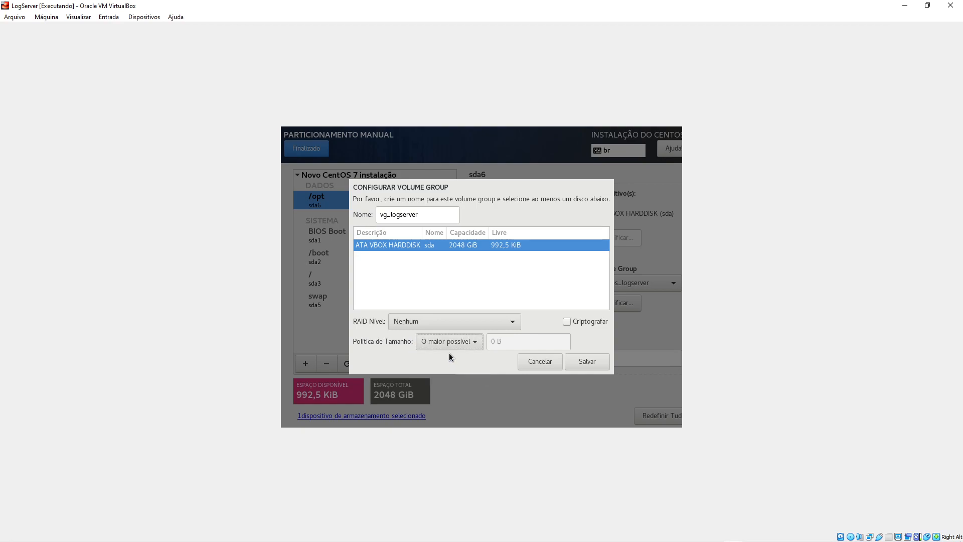
click(587, 361)
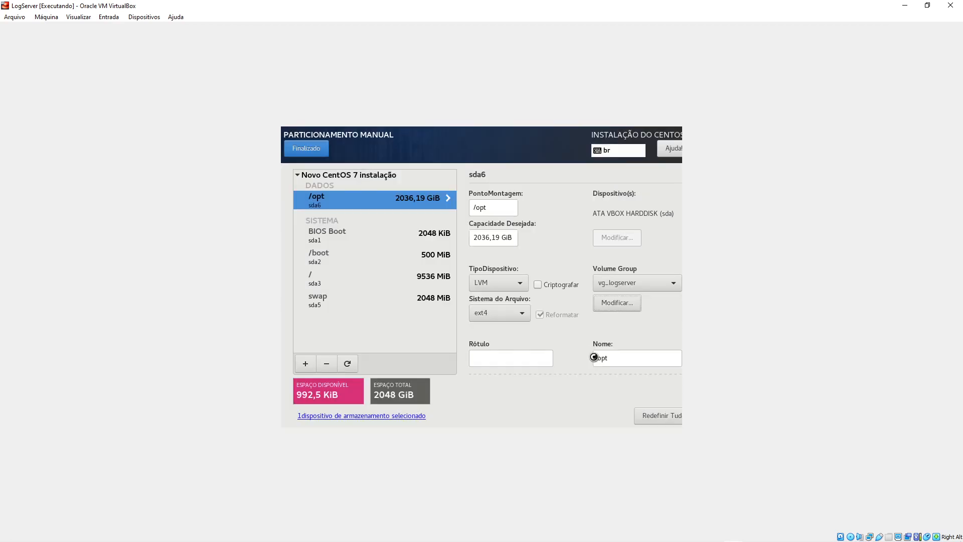
- Name the /opt logical volume lv_opt and recheck the partition rows
click(612, 358)
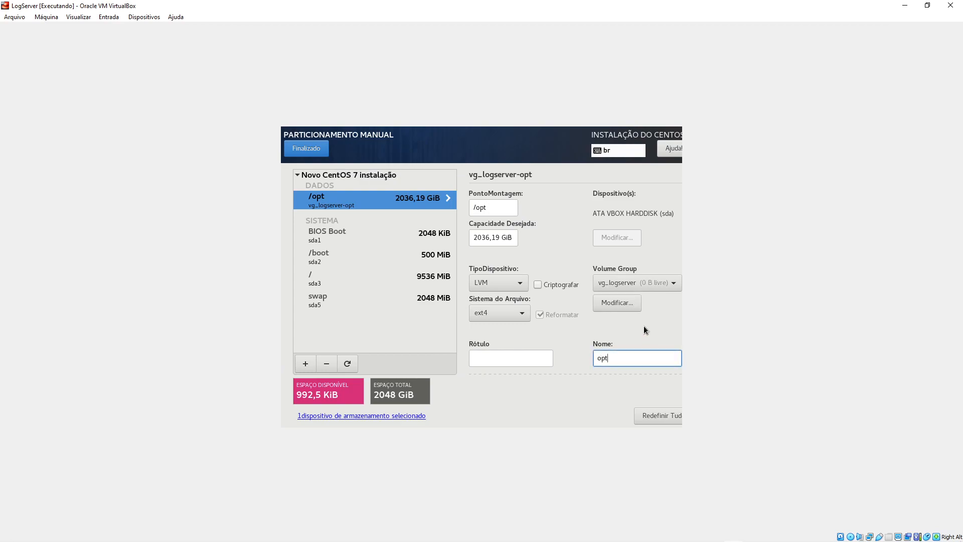
text(lv_)
click(625, 359)
click(502, 357)
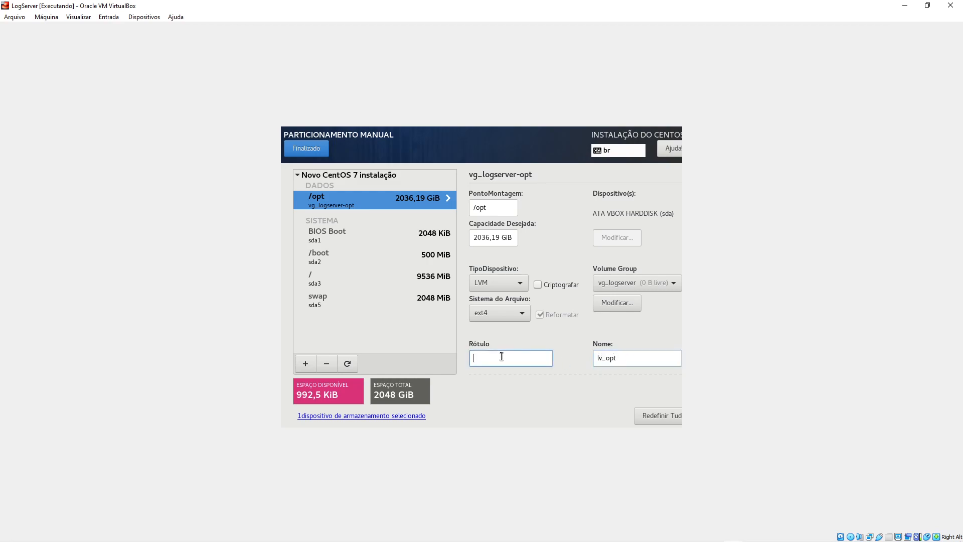
click(372, 233)
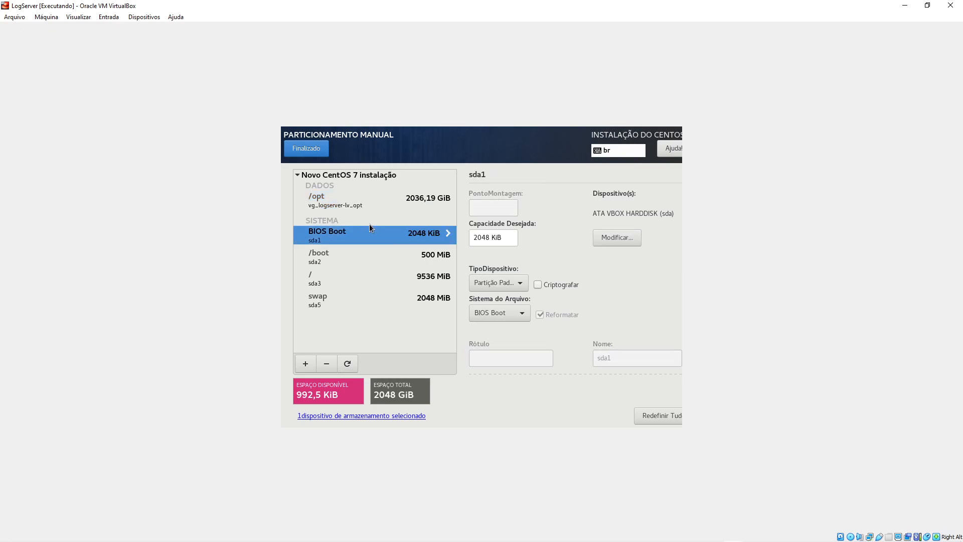
click(373, 203)
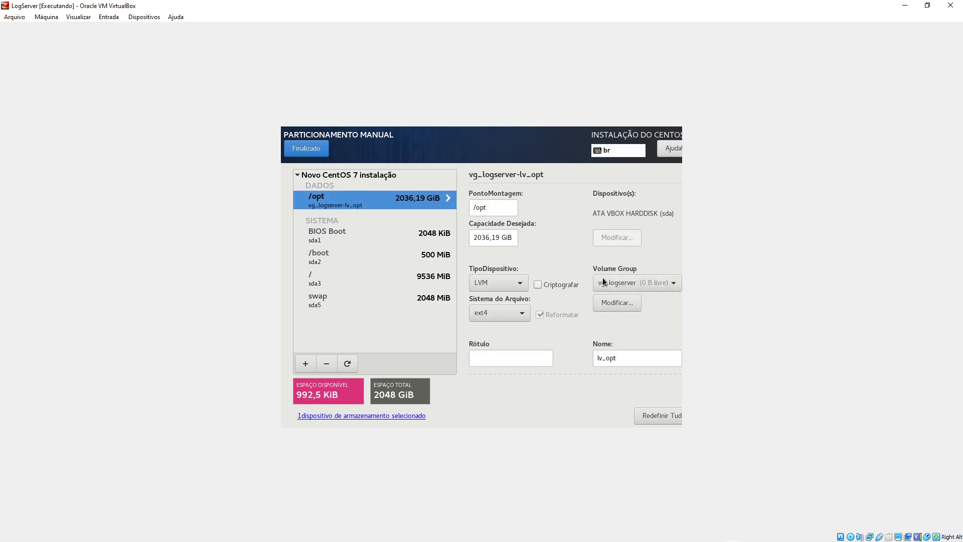
click(371, 278)
click(367, 206)
double_click(498, 240)
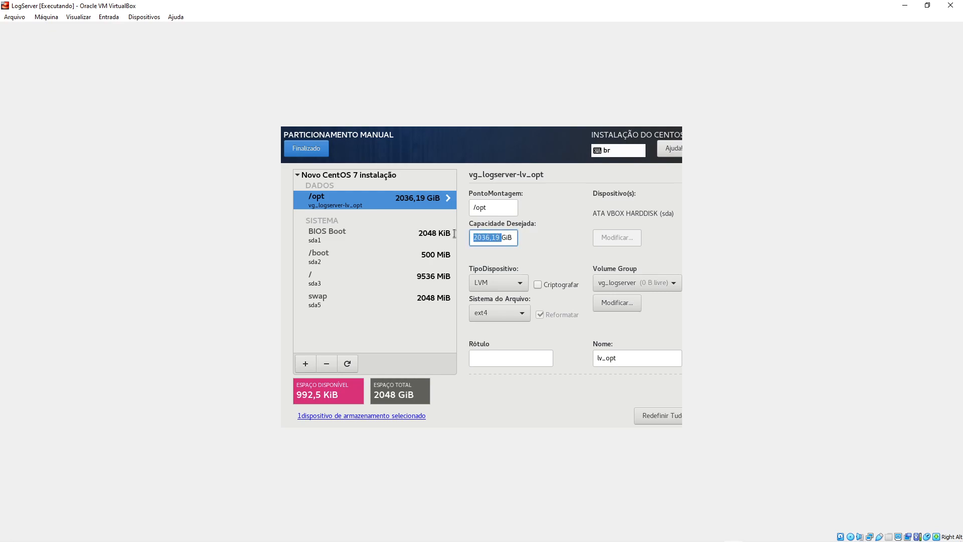
text(4000)
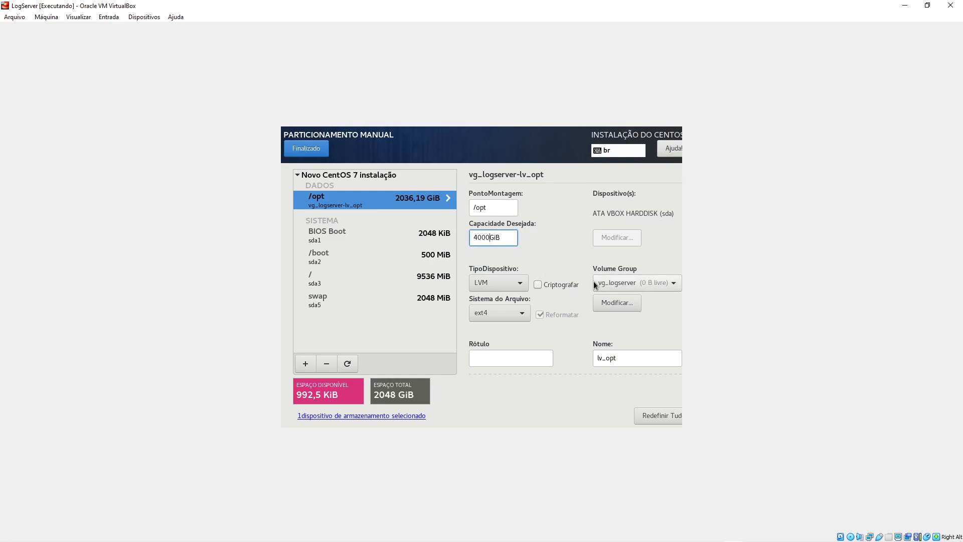
click(385, 255)
click(390, 206)
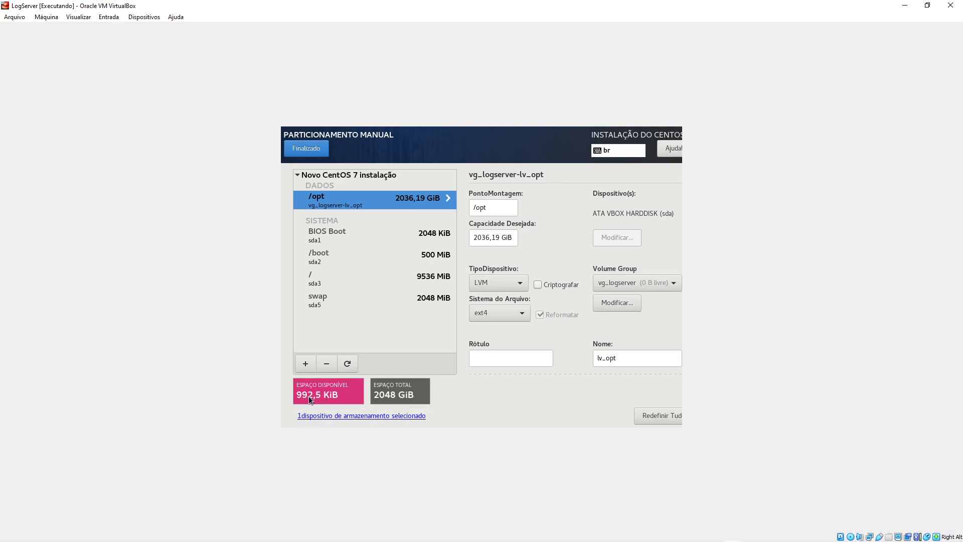
click(387, 276)
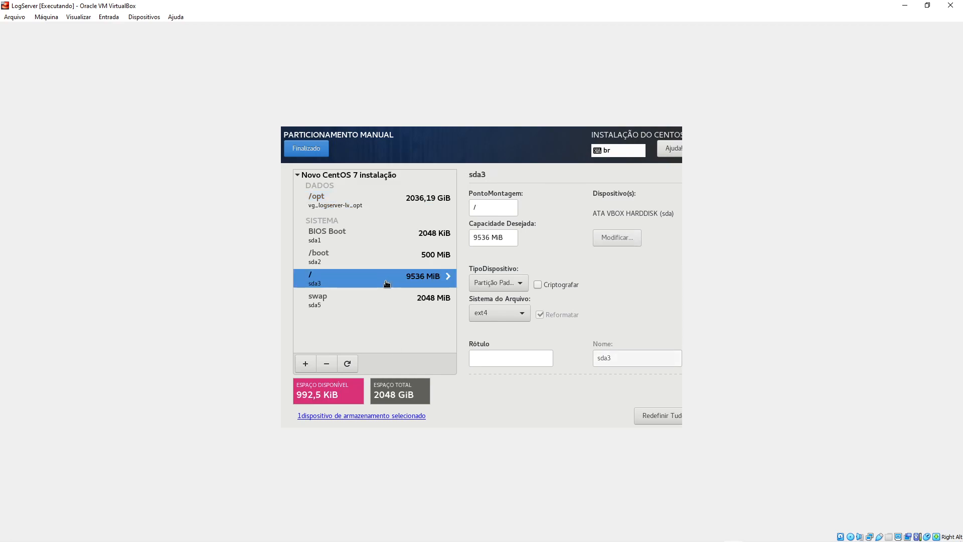
click(336, 199)
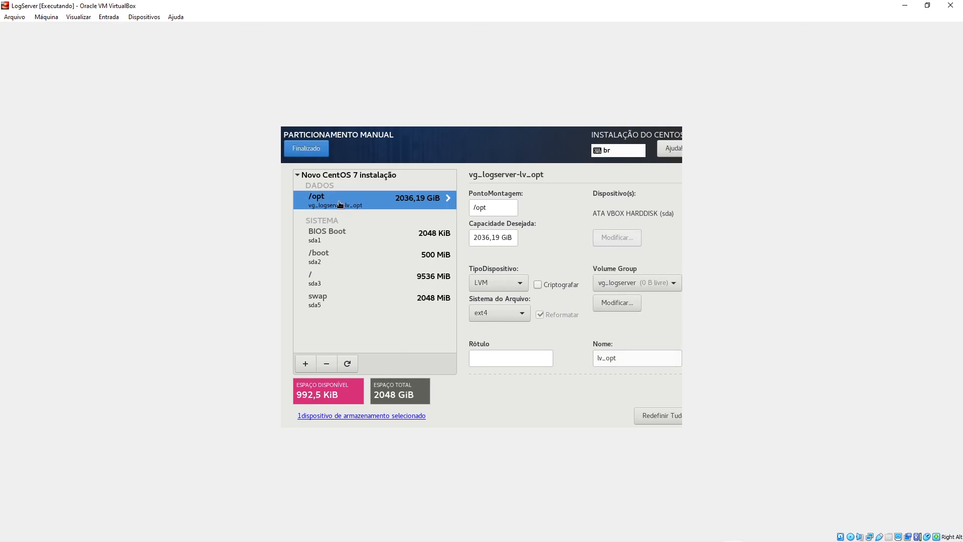
- Finish partitioning, accept the changes summary with Aceitar Alterações, and choose Iniciar Instalação
click(306, 149)
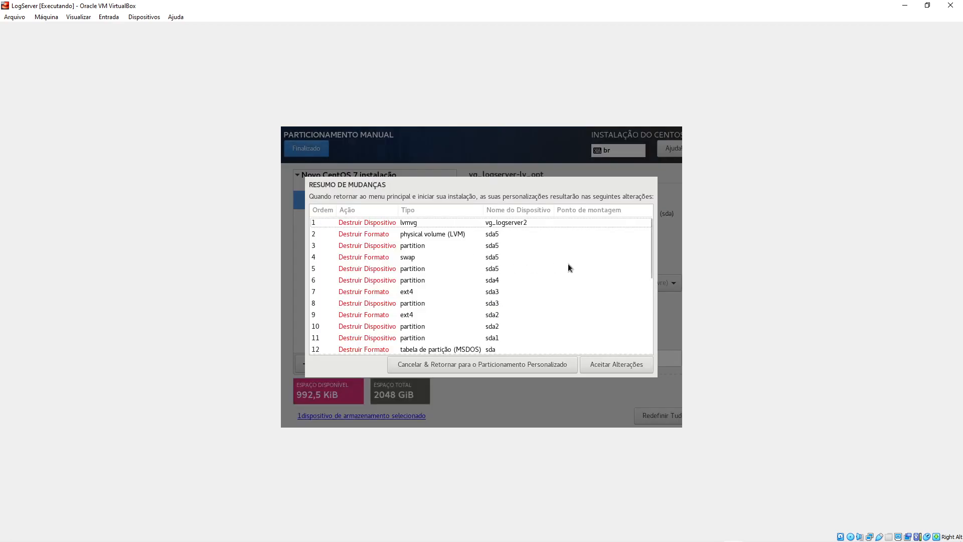
mouse_move(653, 239)
mouse_down()
mouse_move(650, 330)
mouse_move(639, 242)
mouse_up()
click(618, 364)
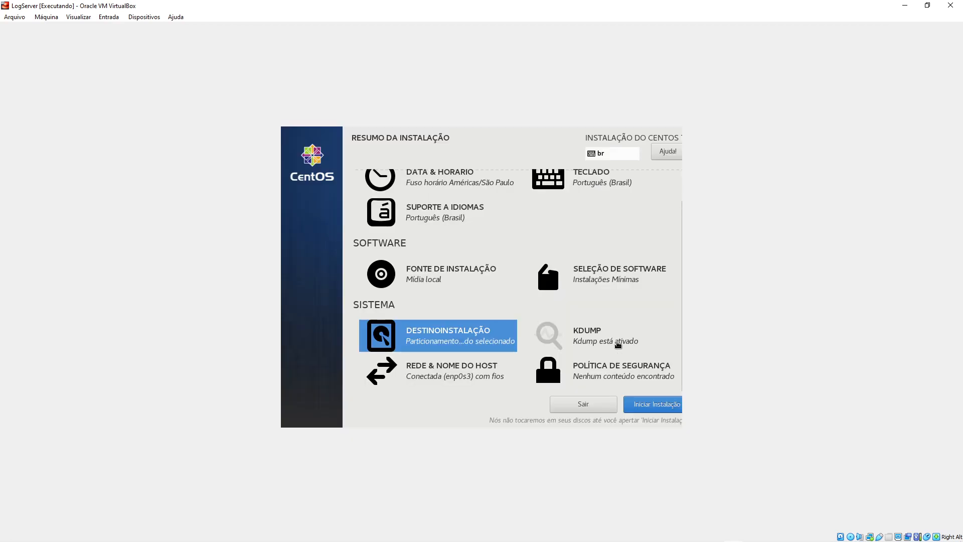
click(652, 406)
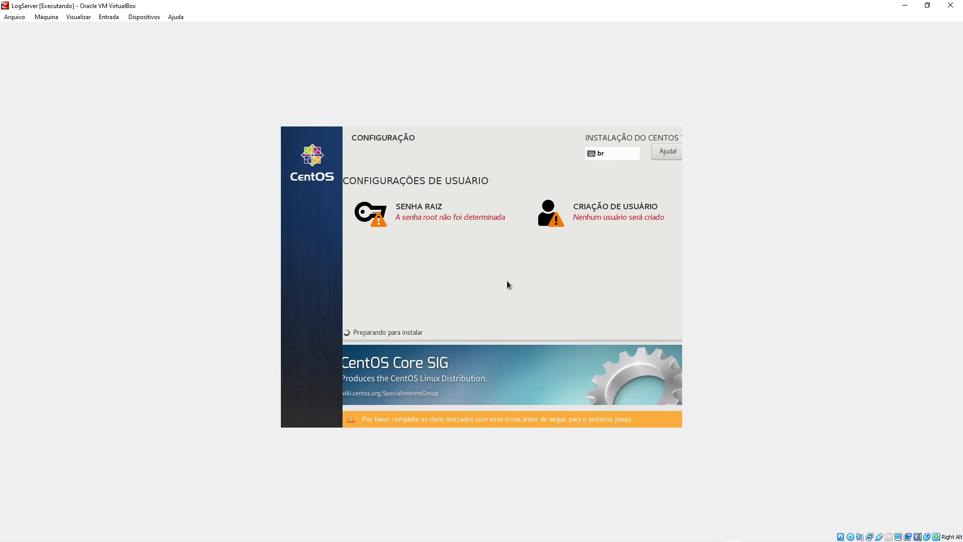
- Enter a strong root password on Senha Root and repeat it in Confirmar
click(414, 216)
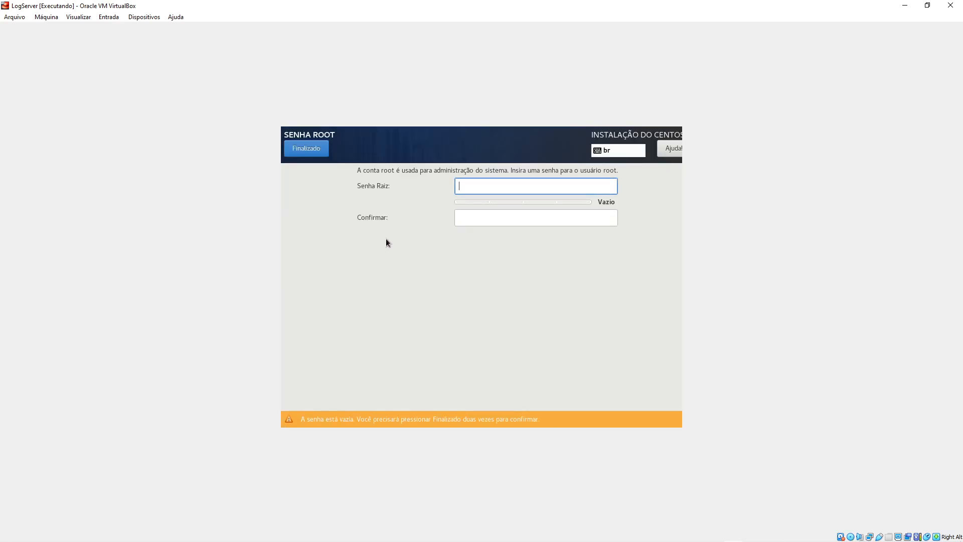
text(•••••••••)
key(Tab)
text(•••••••••)
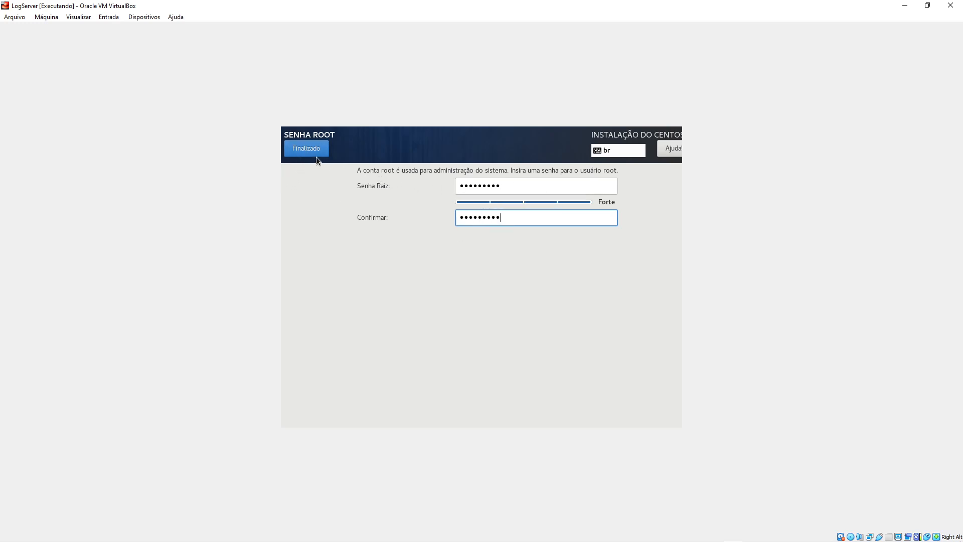
- Accept the root password with Finalizado and let CentOS finish installing until Completo! appears
click(305, 148)
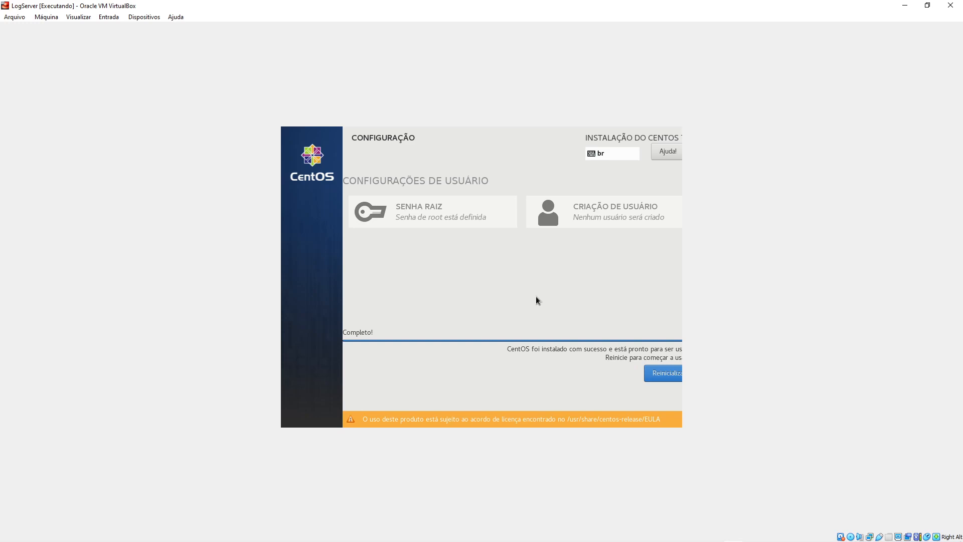
- Reboot the installed LogServer into the CentOS 7 'logserver login:' prompt
click(662, 375)
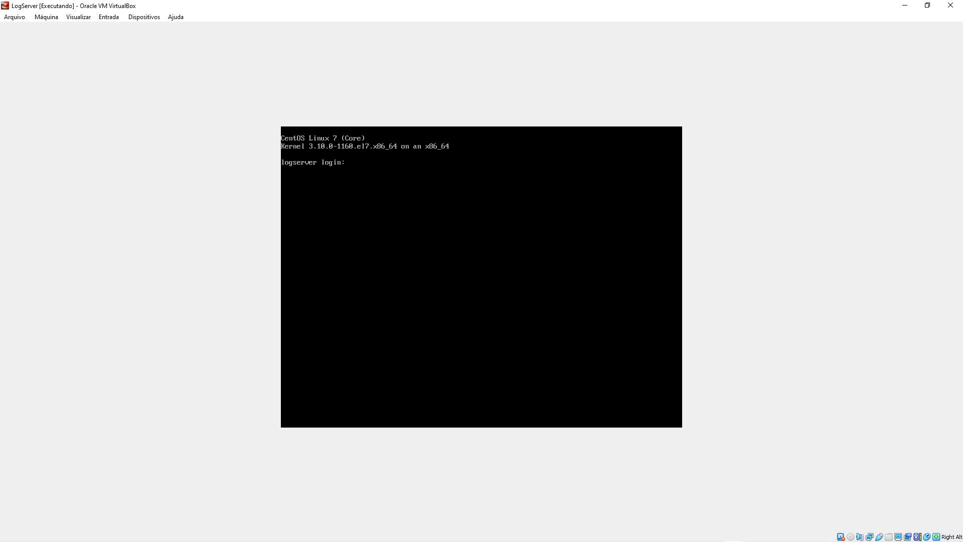
- Log in as root, clear the console, and enter ping 8.8.8.8 at the prompt
text(oot)
key(ctrl+l)
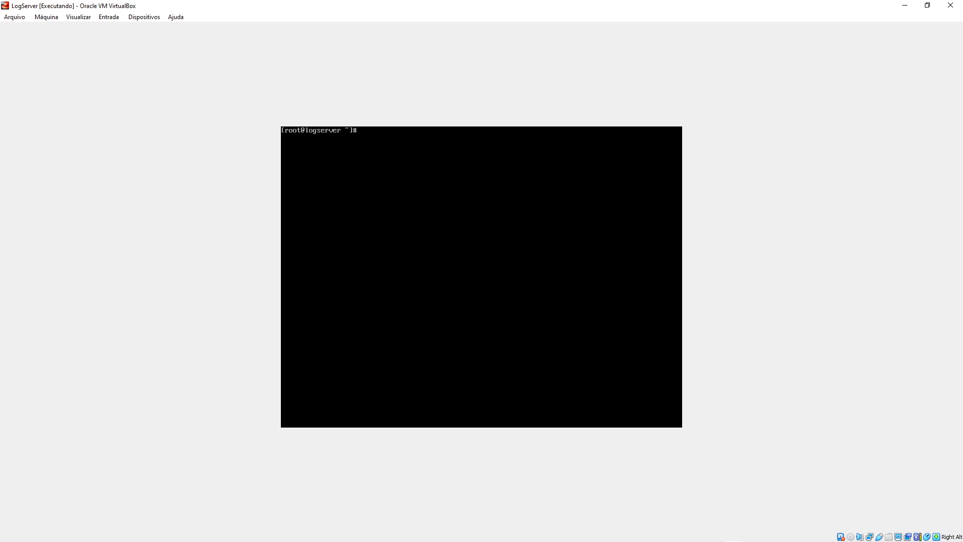
text(ping 8.8.8.8)
- Run the ping to 8.8.8.8, stop it at 16/16 replies with 0% loss, and release input
key(Return)
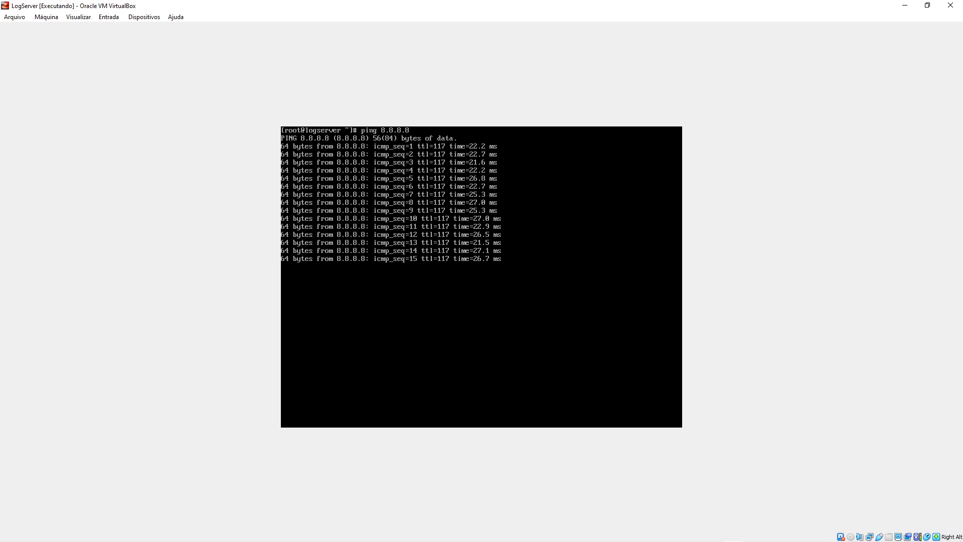
key(ctrl+c)
key(Alt_R)
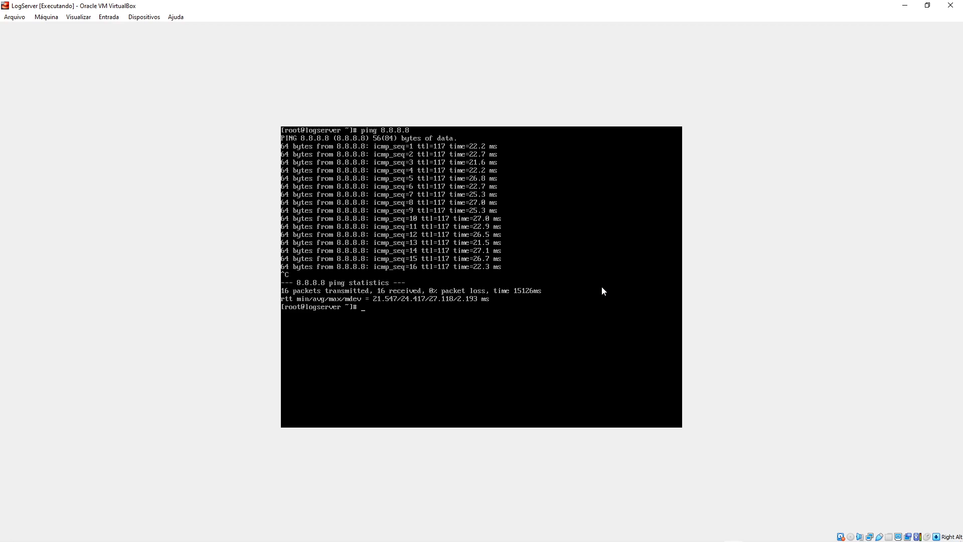
- Check enp0s3's address with ip addr and the default gateway with routel
key(ctrl+l)
text(ip addr)
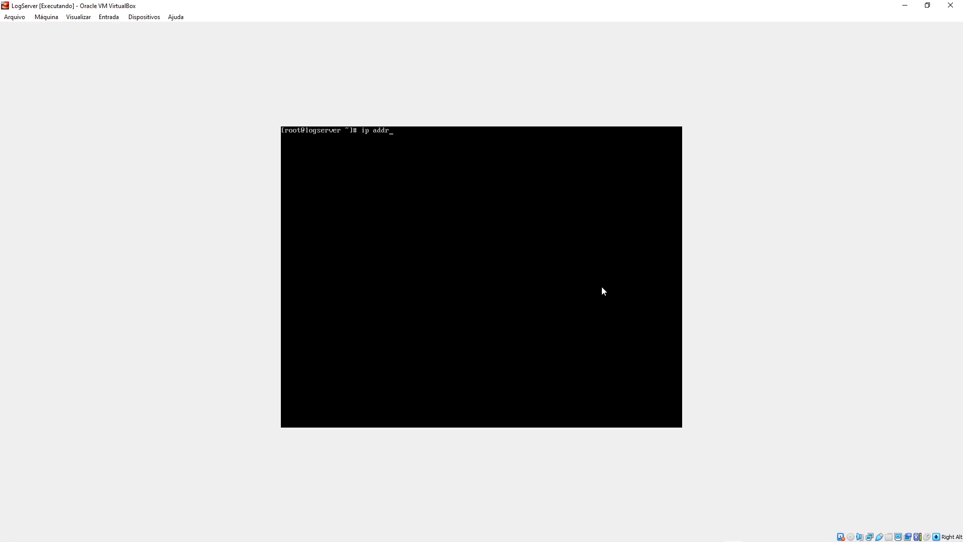
key(Return)
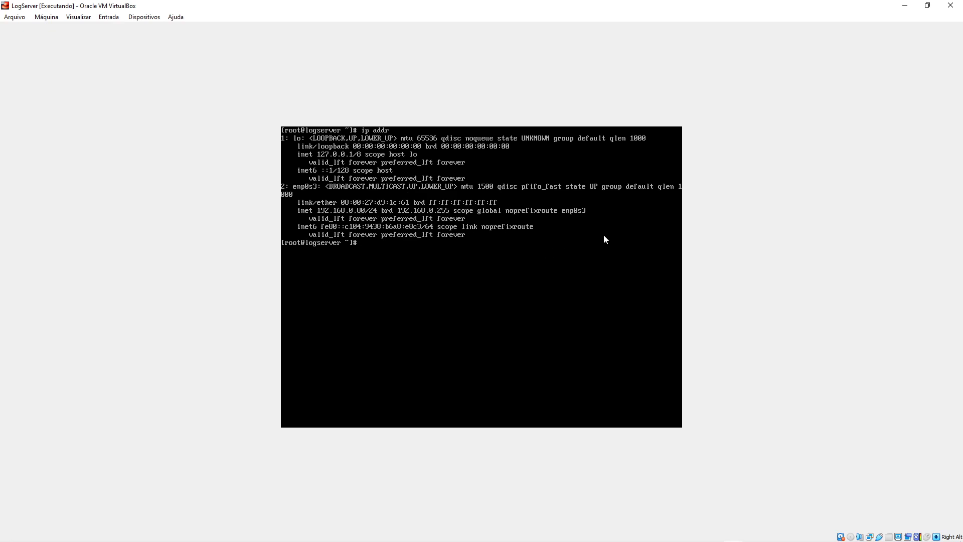
key(ctrl+l)
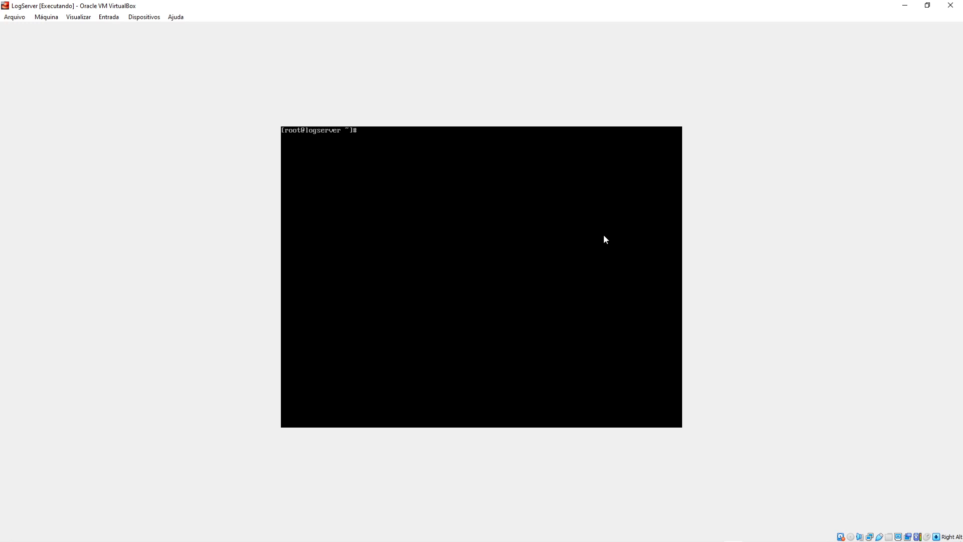
text(routel)
key(Return)
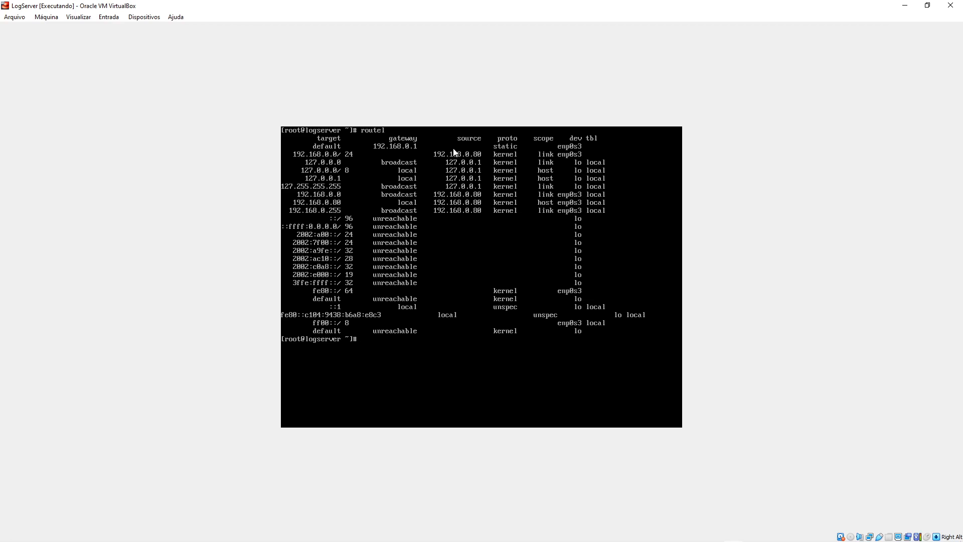
- Enter ping 192.168.0.1 on a freshly cleared console
text(ping)
text(8.8.8.8)
key(Up)
text(.)
key(BackSpace)
key(BackSpace)
key(BackSpace)
key(BackSpace)
key(BackSpace)
key(BackSpace)
key(BackSpace)
text(ping 192.168.0.1)
key(ctrl+l)
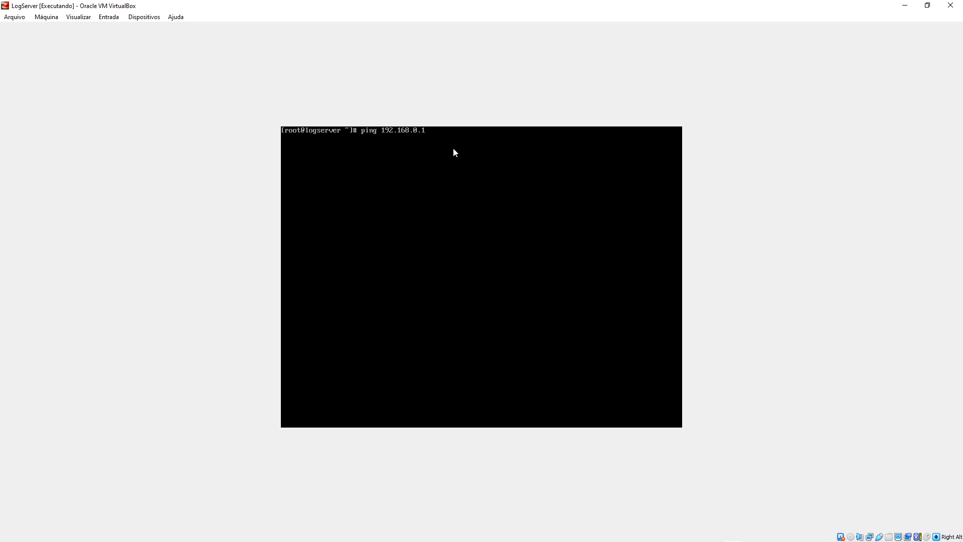
- Ping gateway 192.168.0.1 (5 sent, 5 received, 0% loss), then log out of root
key(Return)
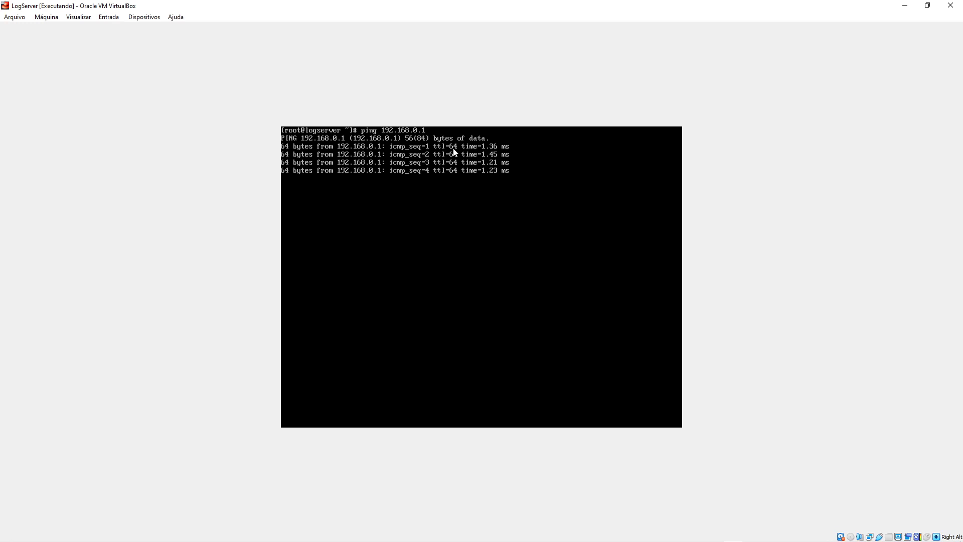
key(ctrl+c)
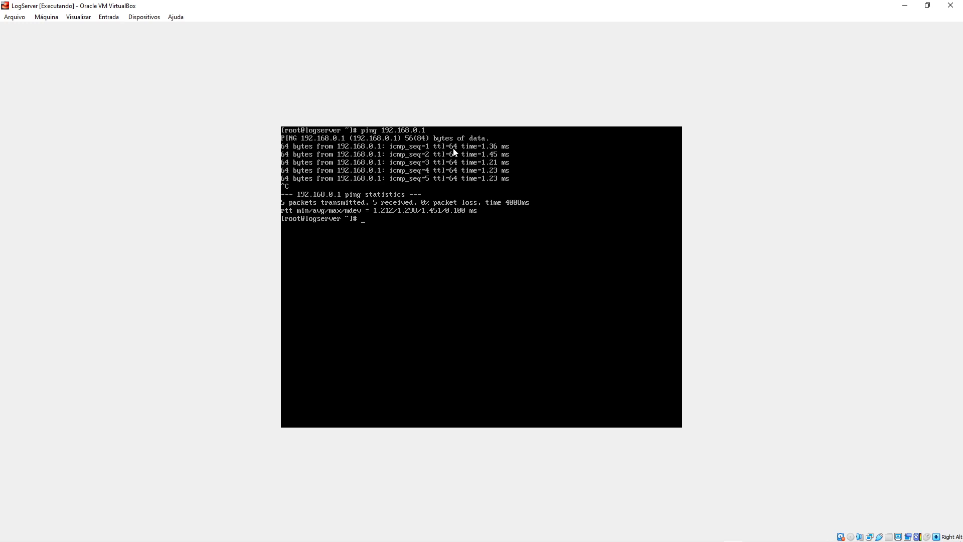
key(ctrl+d)
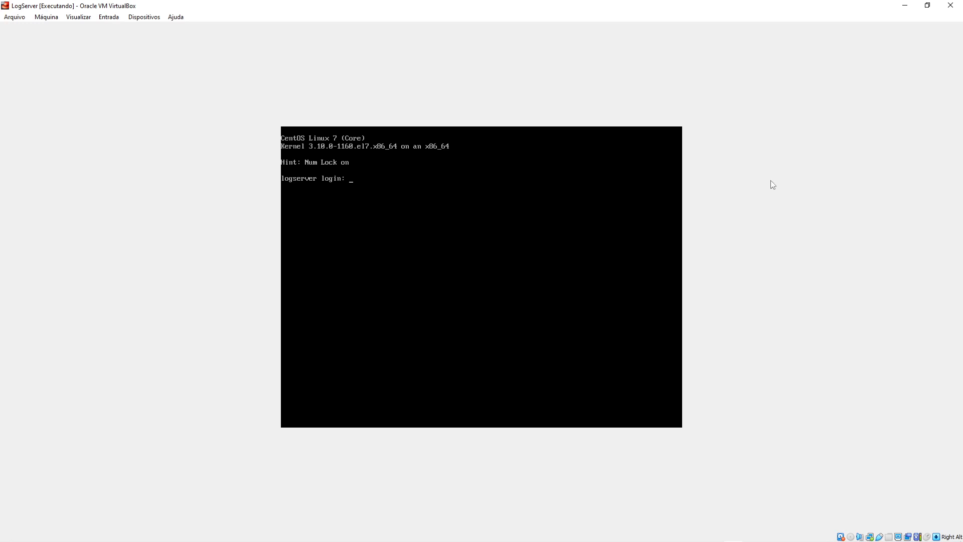
- Log back in as root and run shutdown -h now
key(alt+Tab)
key(alt+Tab)
key(BackSpace)
key(BackSpace)
key(BackSpace)
key(BackSpace)
key(BackSpace)
key(BackSpace)
key(BackSpace)
key(BackSpace)
key(BackSpace)
text(root)
key(Return)
text(shutdown -h now)
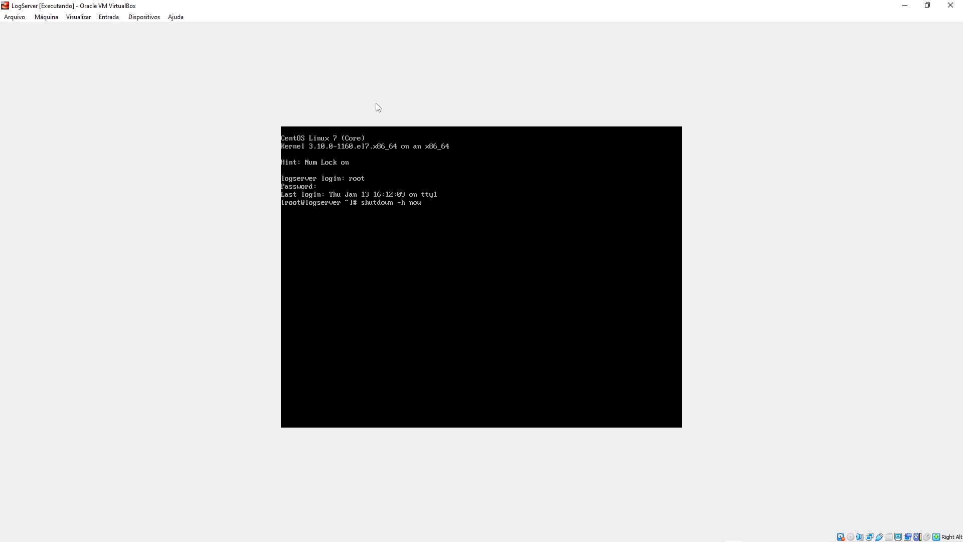
key(Return)
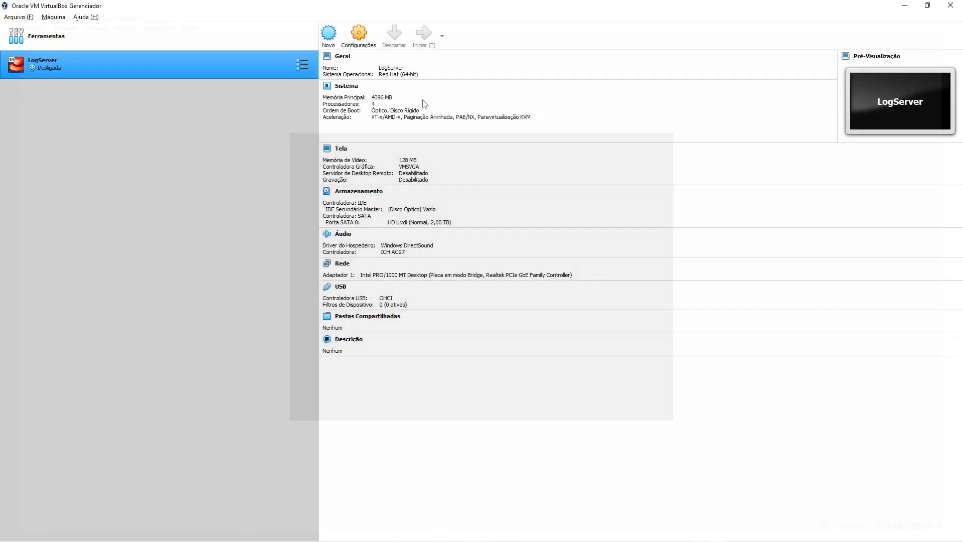
- Bring up the Notepad port-redirection notes once LogServer has powered off
key(alt+Tab)
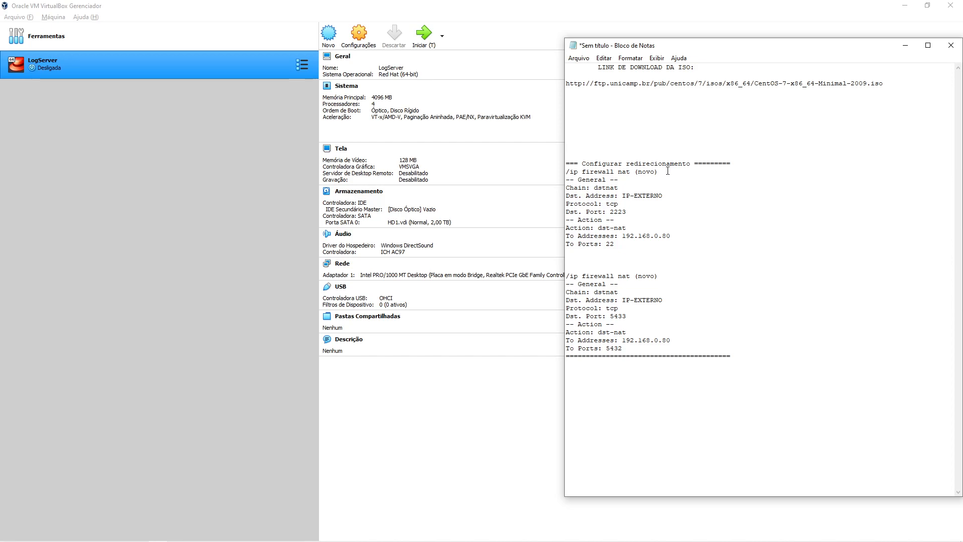
- Review the two redirection rule blocks in the notes, highlighting each in turn
click(638, 120)
drag(567, 171, 622, 241)
click(622, 244)
drag(566, 276, 696, 352)
click(701, 350)
click(675, 296)
click(670, 186)
click(667, 369)
click(656, 121)
drag(571, 163, 620, 189)
click(670, 136)
- Add 45.55.156.5 and gracasoftsuporte.ddns.net on two lines above the rules
text(45.55.156.5)
key(Return)
text(gracasoft)
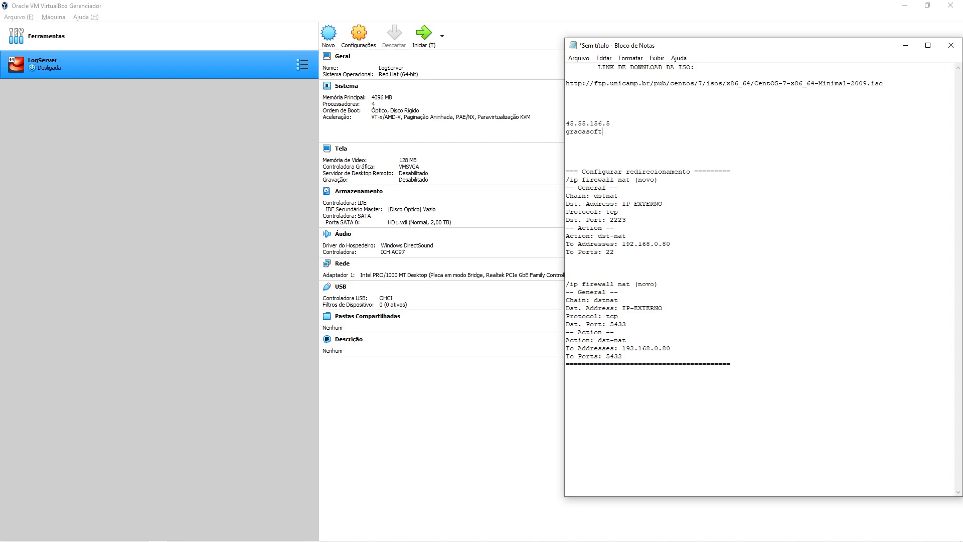
text(suporte.ddns.net)
drag(686, 132, 566, 122)
drag(668, 132, 562, 124)
click(682, 131)
mouse_move(672, 132)
mouse_down()
mouse_move(671, 108)
mouse_move(580, 101)
mouse_move(591, 89)
mouse_move(609, 124)
mouse_move(669, 144)
mouse_up()
- Highlight the first rule's firewall nat command, General heading and Chain dstnat line
click(680, 181)
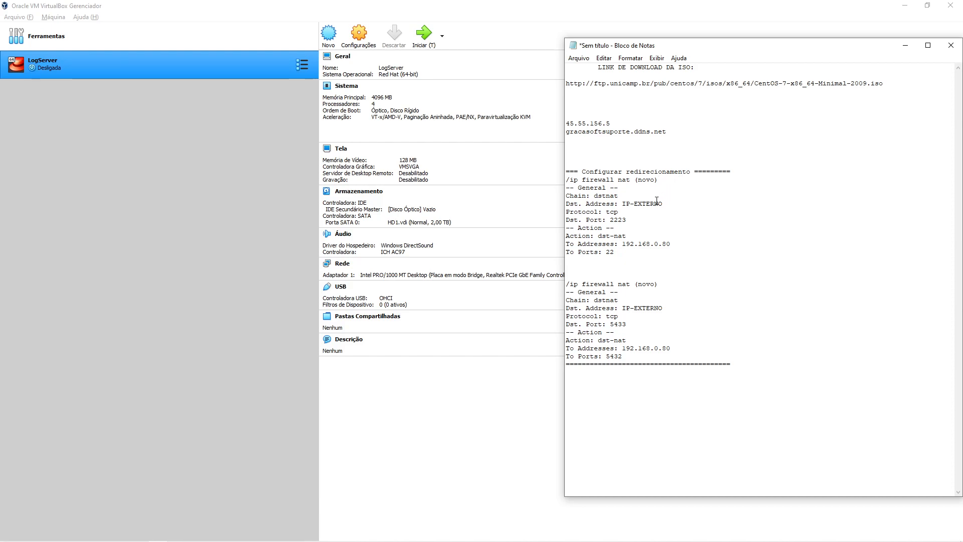
drag(571, 180, 658, 180)
click(631, 179)
click(645, 183)
click(660, 188)
drag(578, 189, 616, 203)
click(632, 193)
click(601, 195)
click(608, 203)
- Highlight the first rule's fields: IP-EXTERNO, tcp port 2223, dst-nat to 192.168.0.80 port 22
drag(622, 204, 664, 205)
drag(567, 212, 610, 220)
click(567, 220)
click(611, 220)
double_click(611, 220)
mouse_move(614, 229)
mouse_down()
mouse_move(568, 229)
mouse_move(632, 235)
mouse_up()
click(569, 237)
click(566, 244)
drag(567, 245, 679, 245)
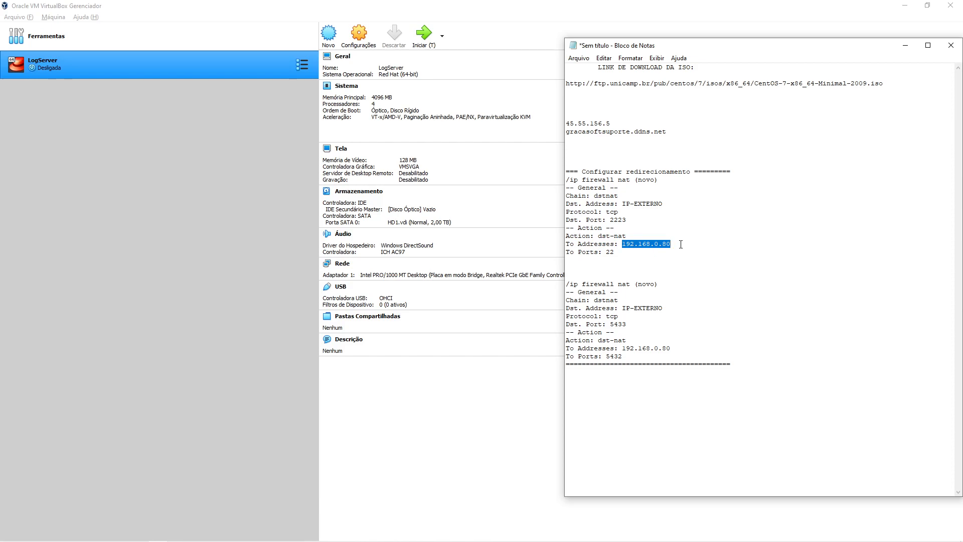
drag(669, 243, 690, 243)
click(615, 245)
drag(582, 254, 628, 251)
click(629, 253)
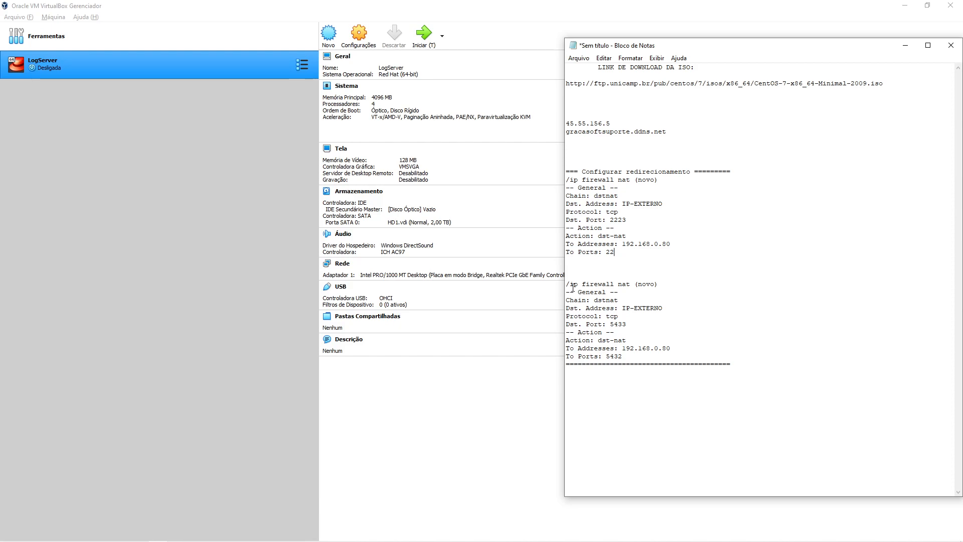
- Walk through the second NAT rule: destination address, Dst. Port 5433, dst-nat action, To Addresses 192.168.0.80
drag(571, 284, 662, 285)
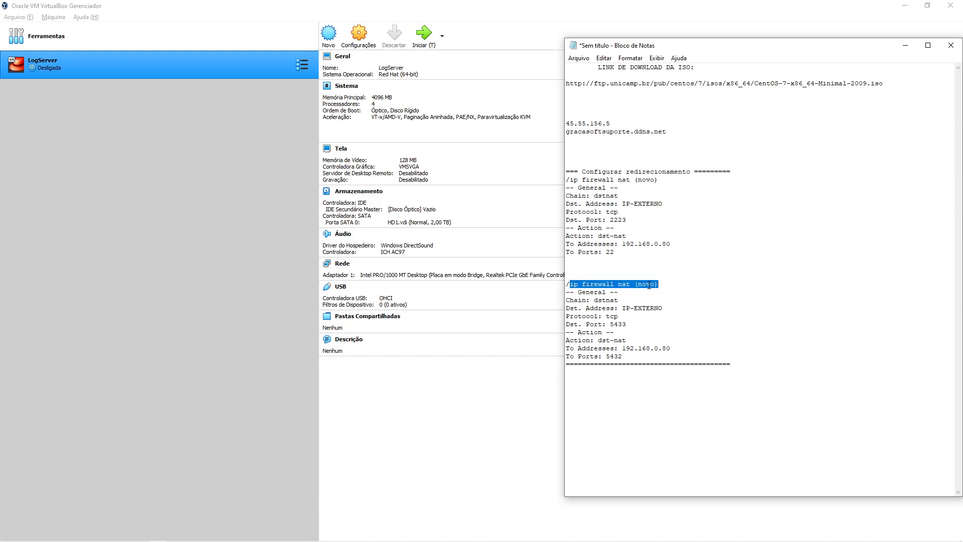
click(631, 291)
drag(625, 291, 566, 301)
drag(662, 308, 561, 317)
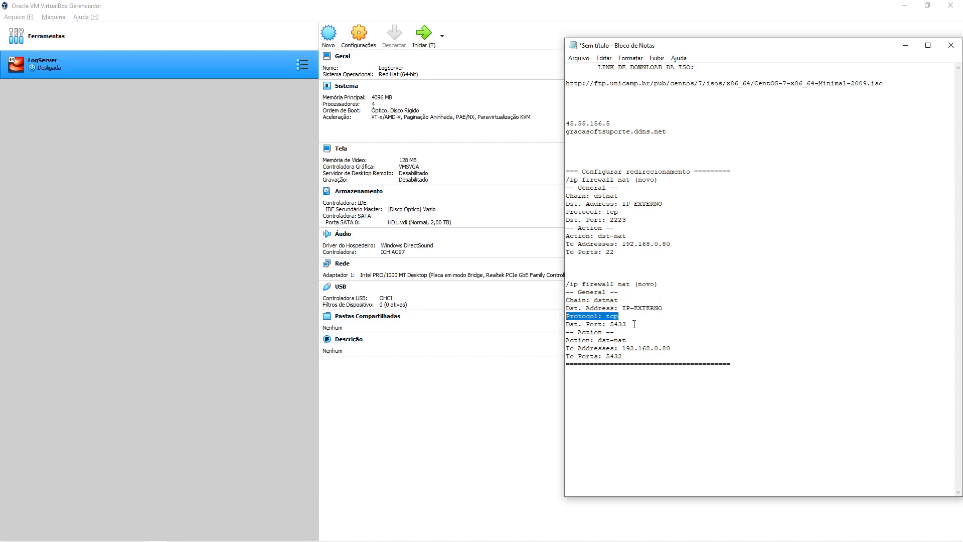
mouse_move(630, 324)
mouse_down()
mouse_move(567, 324)
mouse_move(634, 323)
mouse_up()
drag(616, 333, 560, 334)
drag(609, 339, 560, 339)
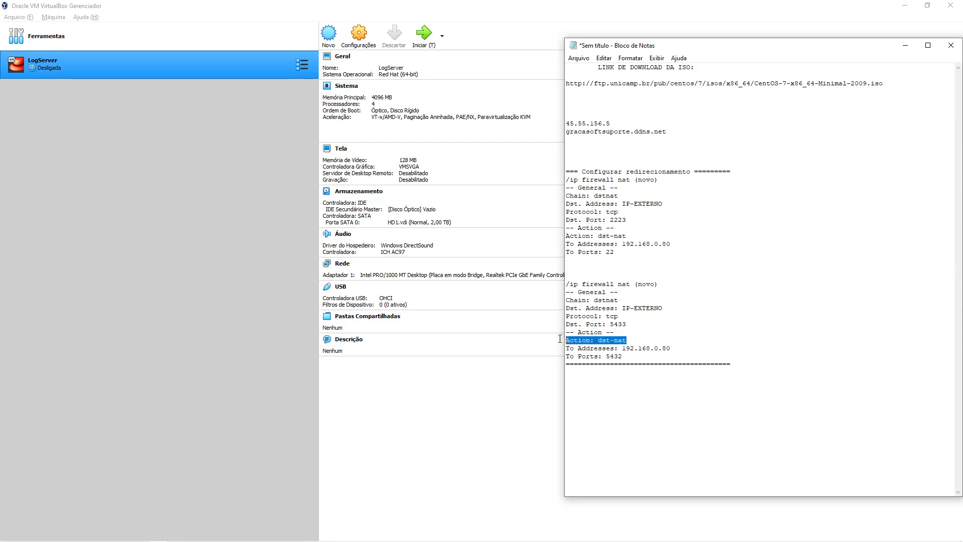
drag(667, 348, 561, 349)
click(616, 356)
mouse_move(632, 355)
mouse_down()
mouse_move(566, 356)
mouse_move(627, 356)
mouse_up()
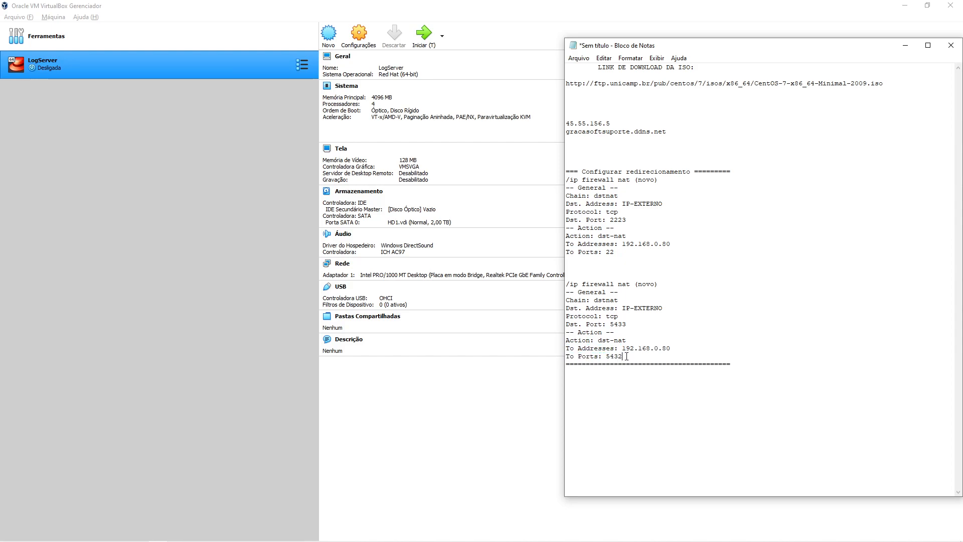
- Contrast external port 5433, internal port 5432 and IP-EXTERNO, then bring VirtualBox Manager forward
drag(610, 324, 632, 324)
drag(606, 355, 622, 356)
click(634, 355)
drag(622, 307, 667, 308)
click(673, 309)
drag(569, 180, 688, 353)
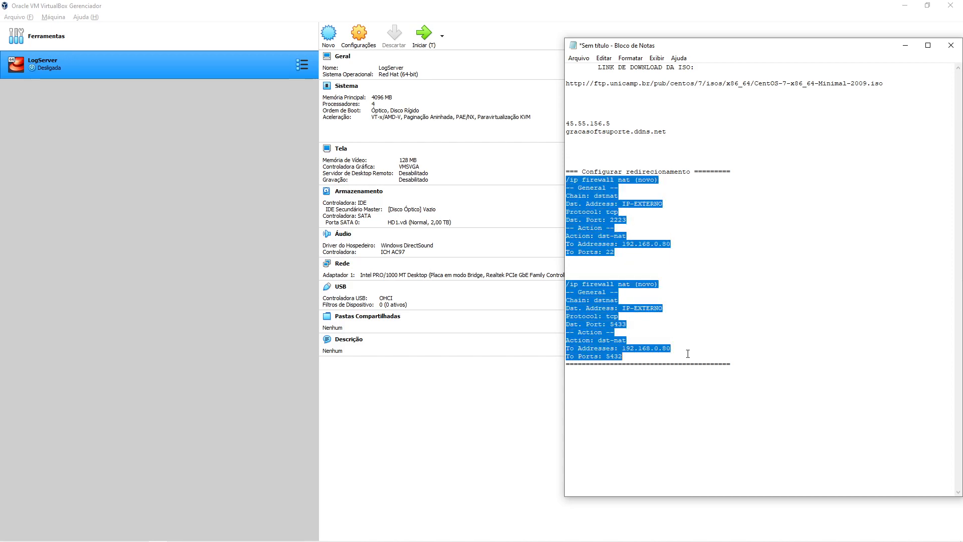
click(689, 276)
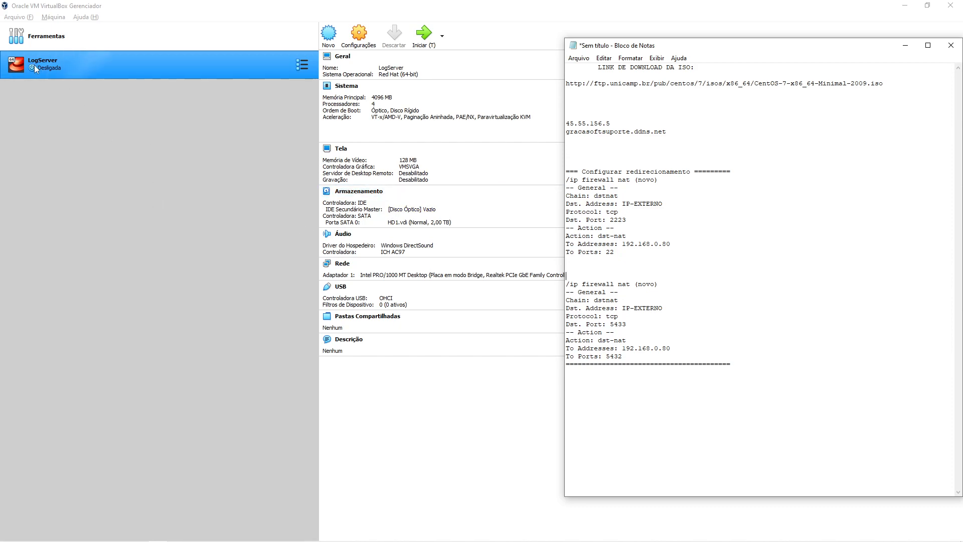
click(178, 172)
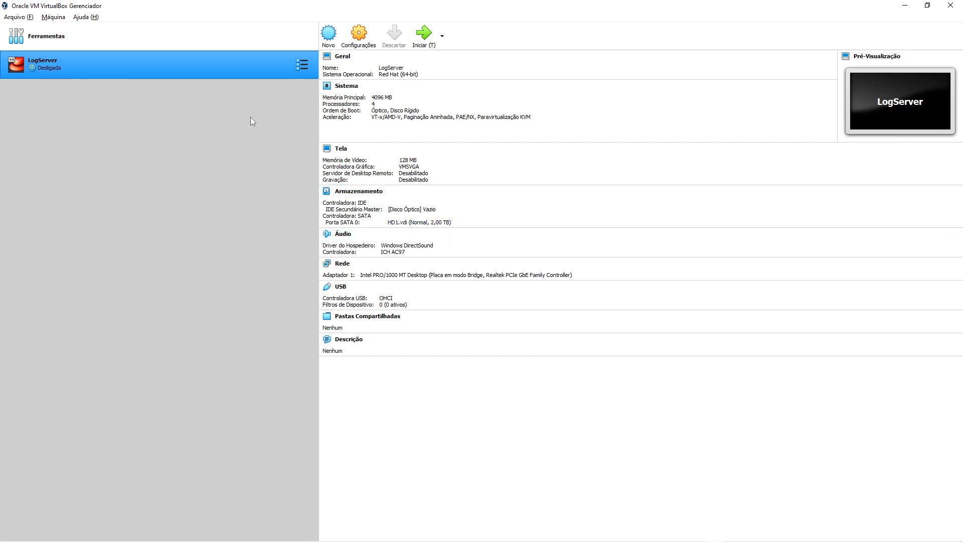
- In LogServer's Storage settings, attach the unattached HD2.vdi disk to the SATA controller
right_click(125, 63)
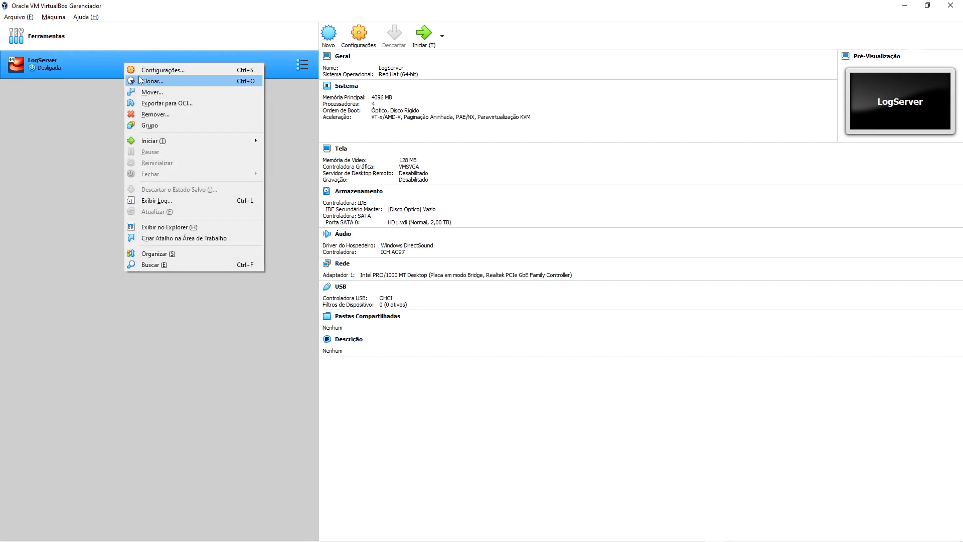
click(153, 70)
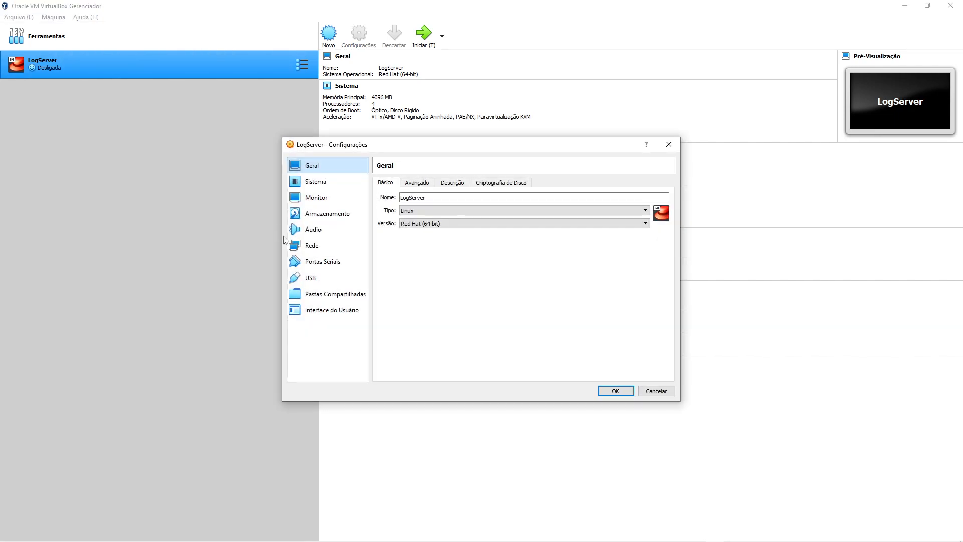
click(329, 214)
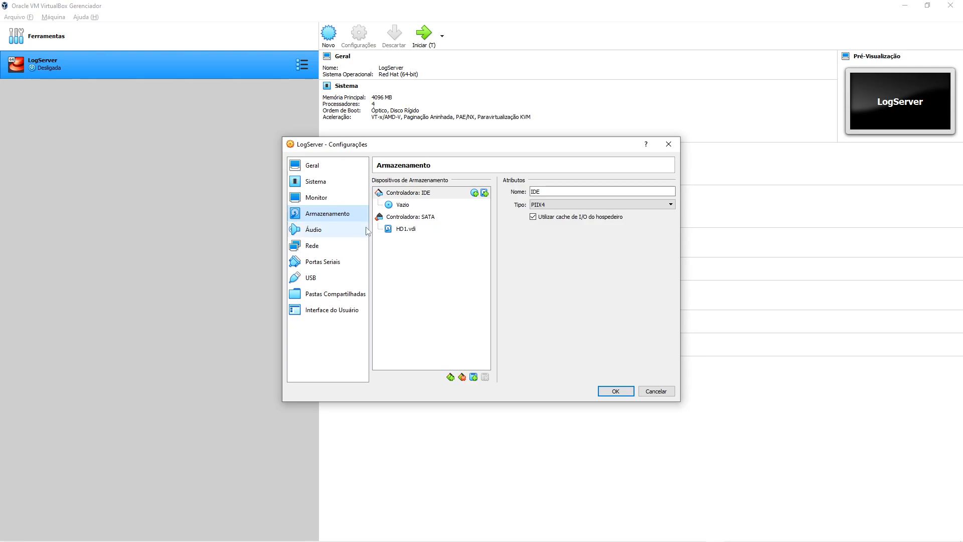
click(406, 229)
click(419, 217)
click(485, 217)
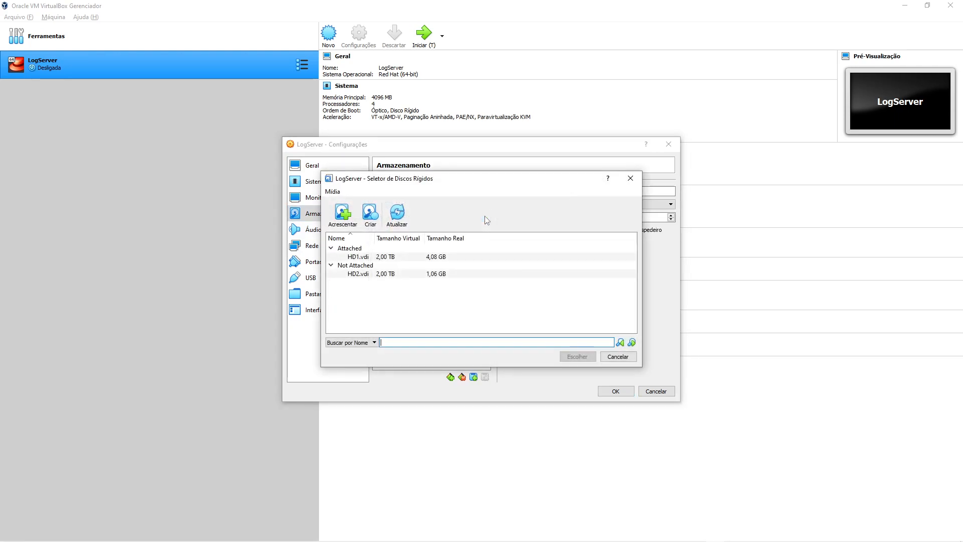
click(365, 274)
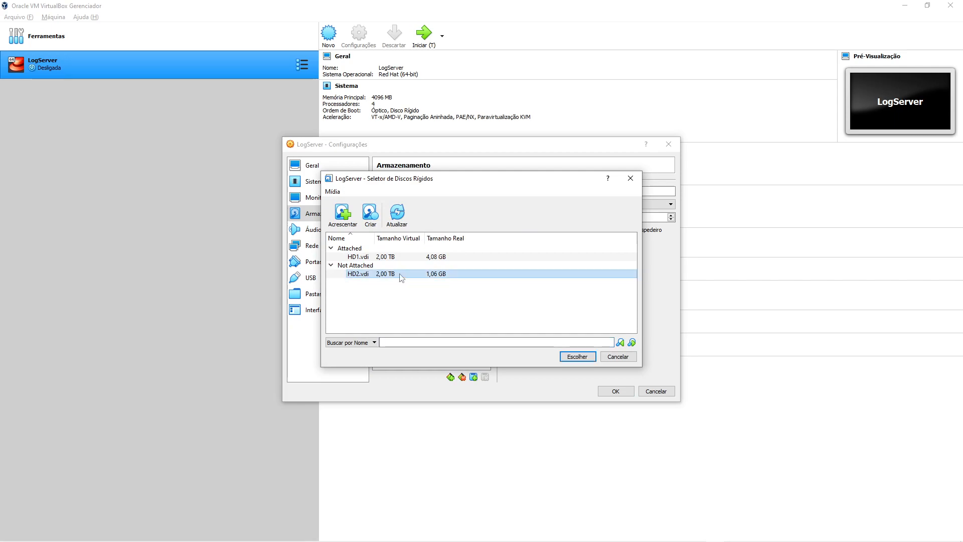
click(577, 356)
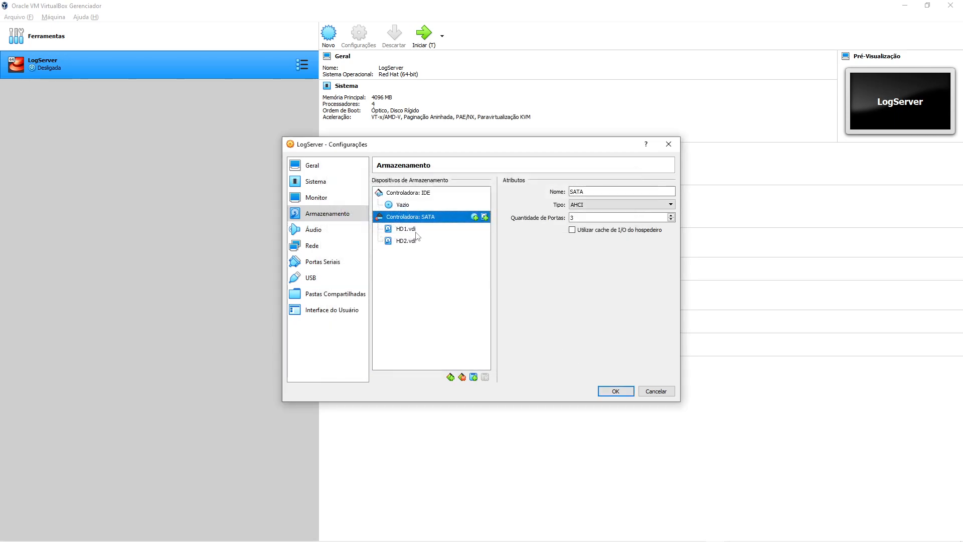
- Compare the HD1.vdi and HD2.vdi disk details and save the storage settings
click(417, 232)
click(413, 241)
click(415, 232)
click(414, 241)
click(415, 232)
click(414, 243)
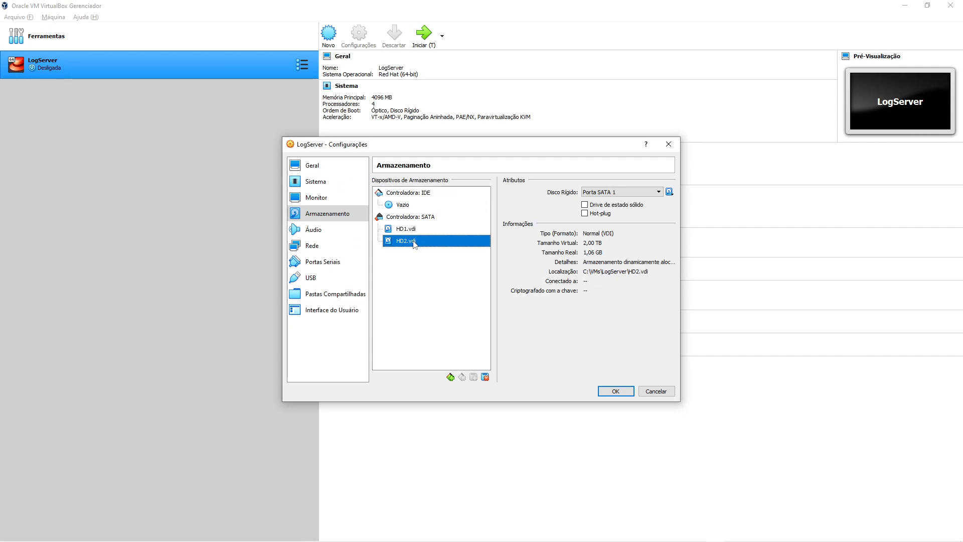
click(616, 392)
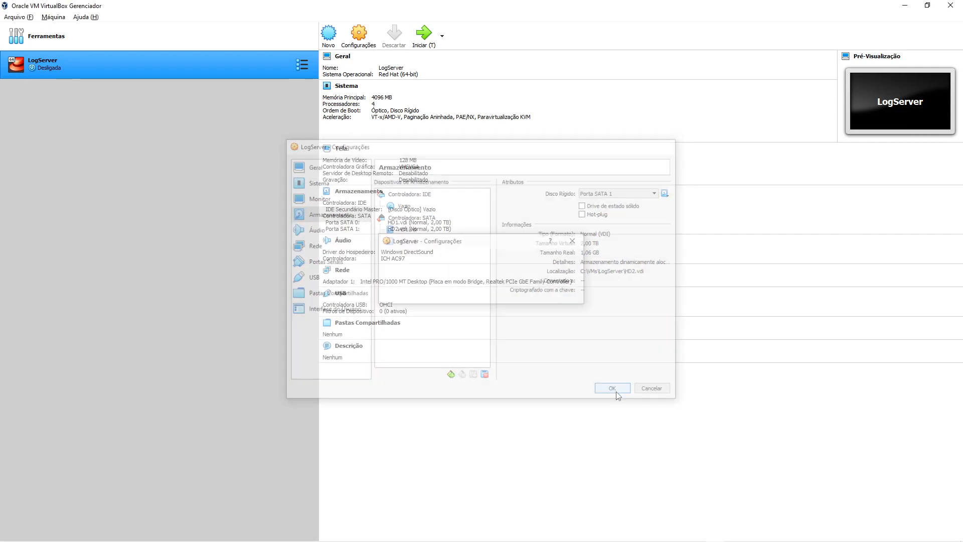
right_click(107, 61)
- Insert CentOS-7-x86_64-Minimal-2009.iso into LogServer's empty optical drive, save, and start the VM
click(142, 68)
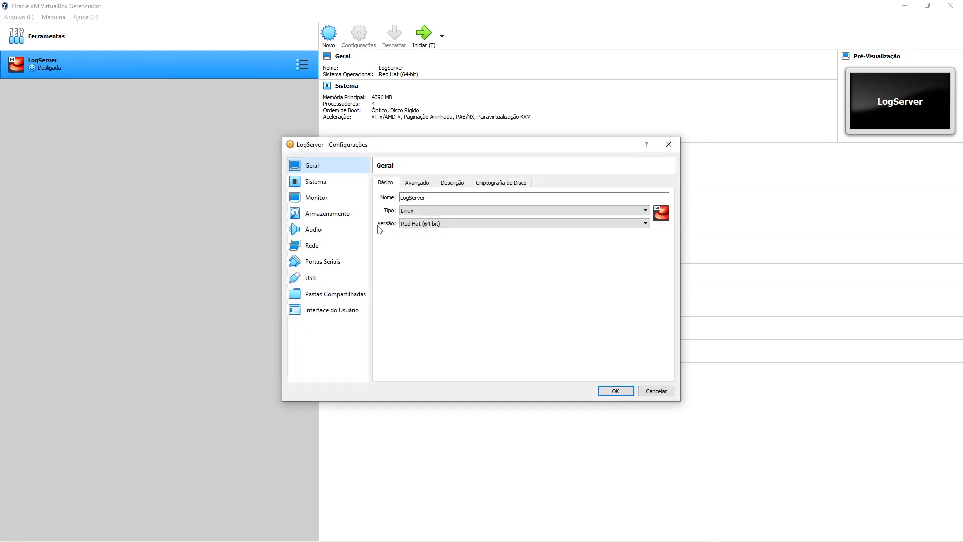
click(326, 213)
click(422, 204)
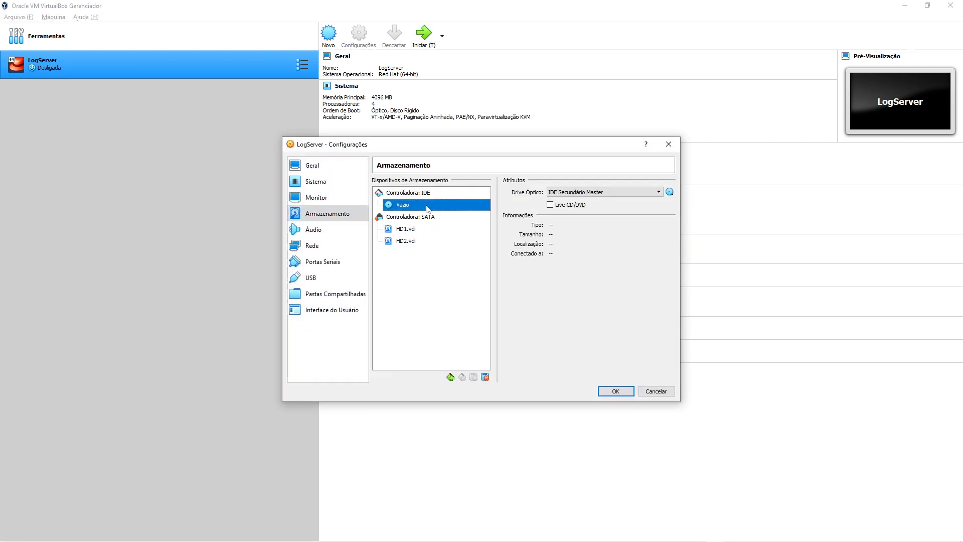
click(670, 192)
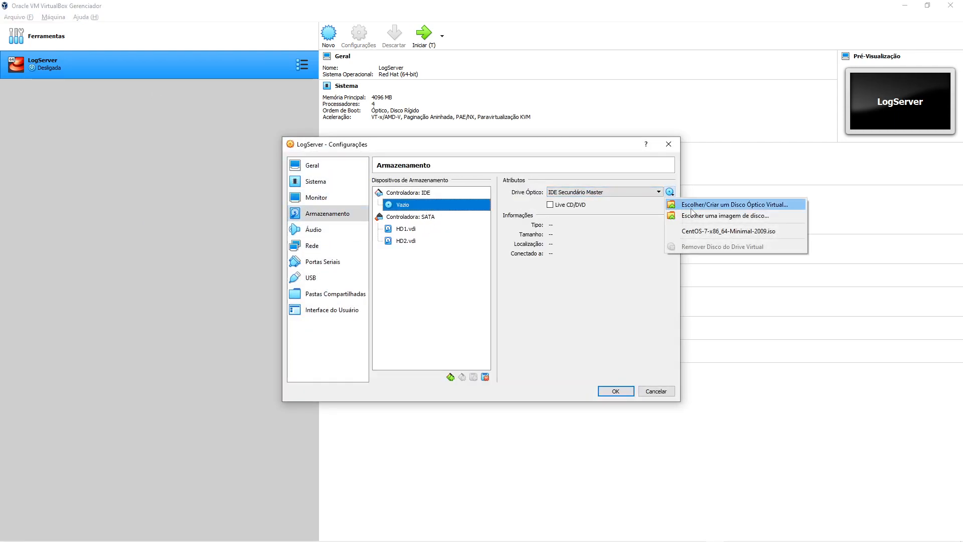
click(710, 232)
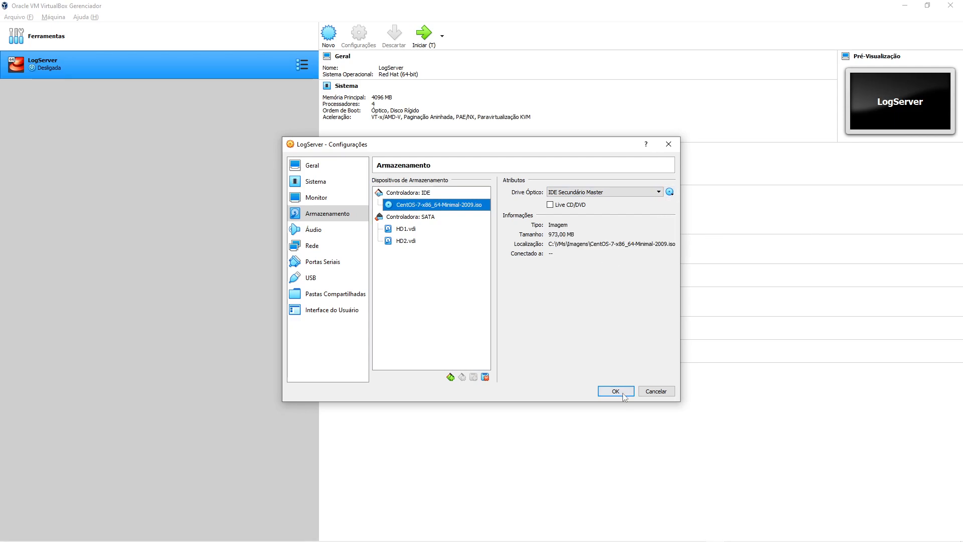
click(622, 391)
click(424, 36)
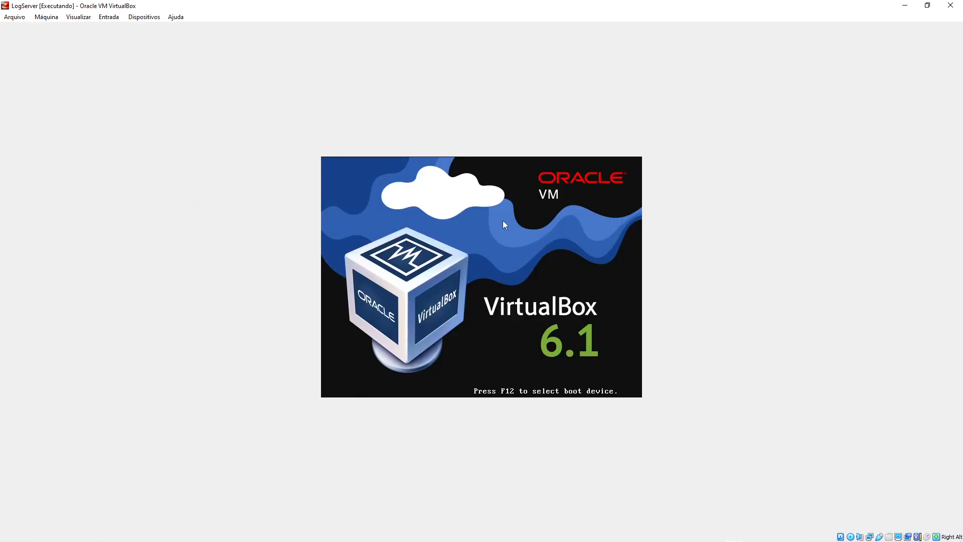
- Boot the Install CentOS 7 option and choose Português (Brasil) as the installer language
key(Up)
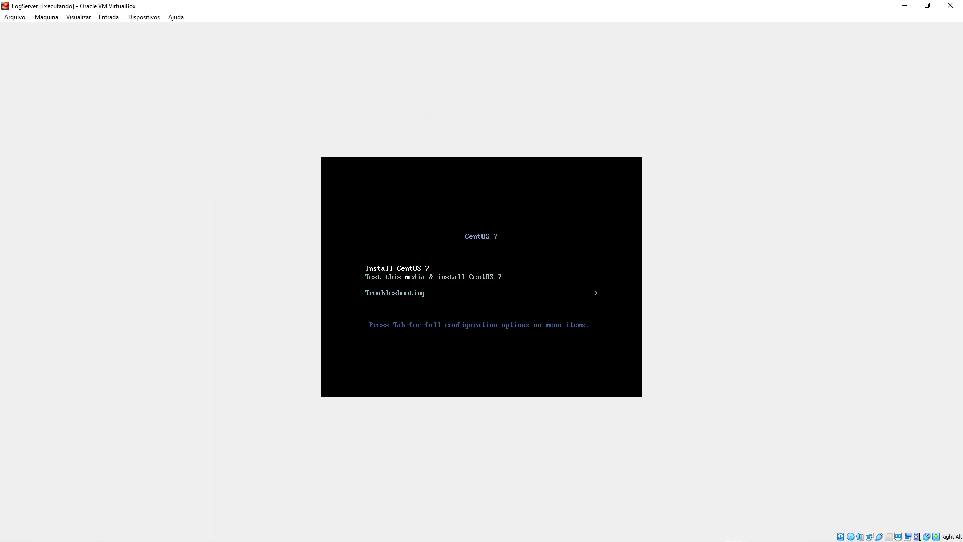
key(Return)
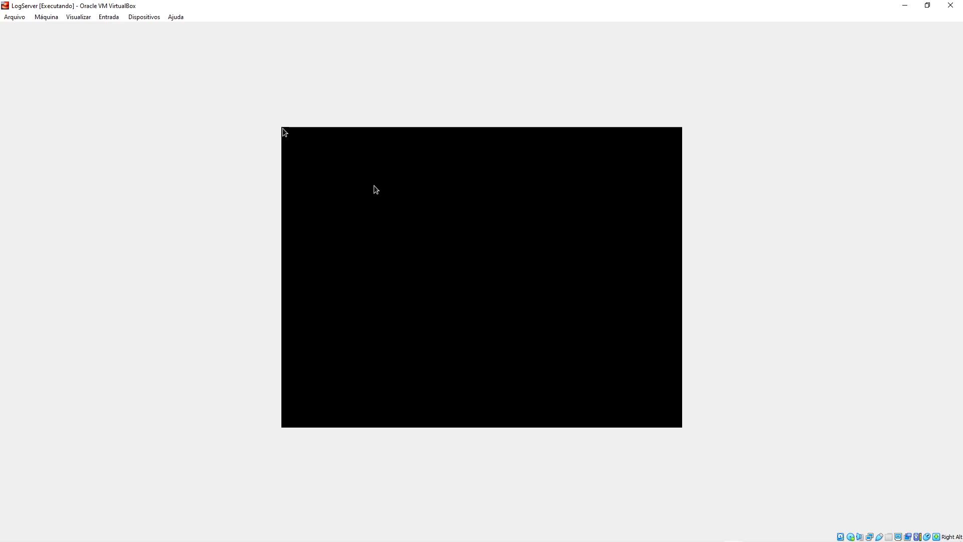
text(port)
click(405, 230)
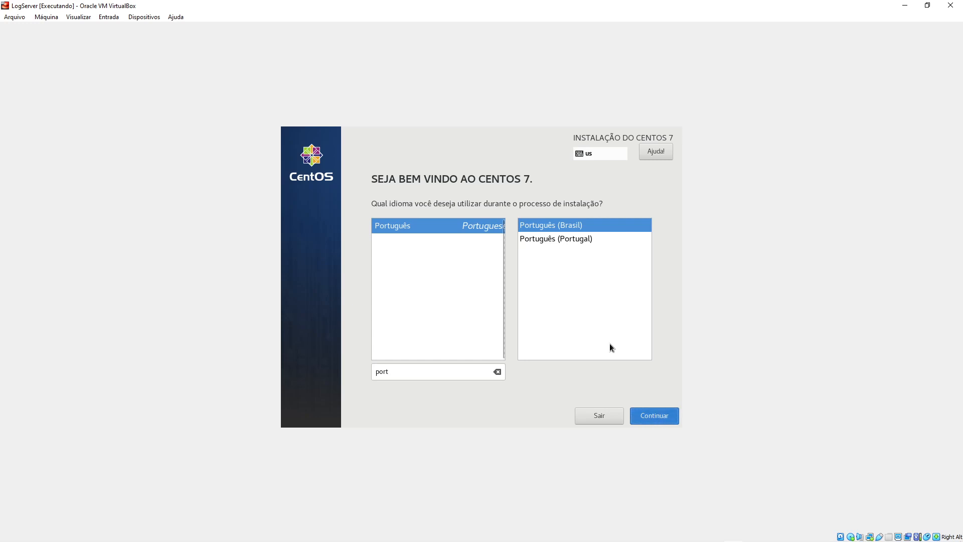
key(Return)
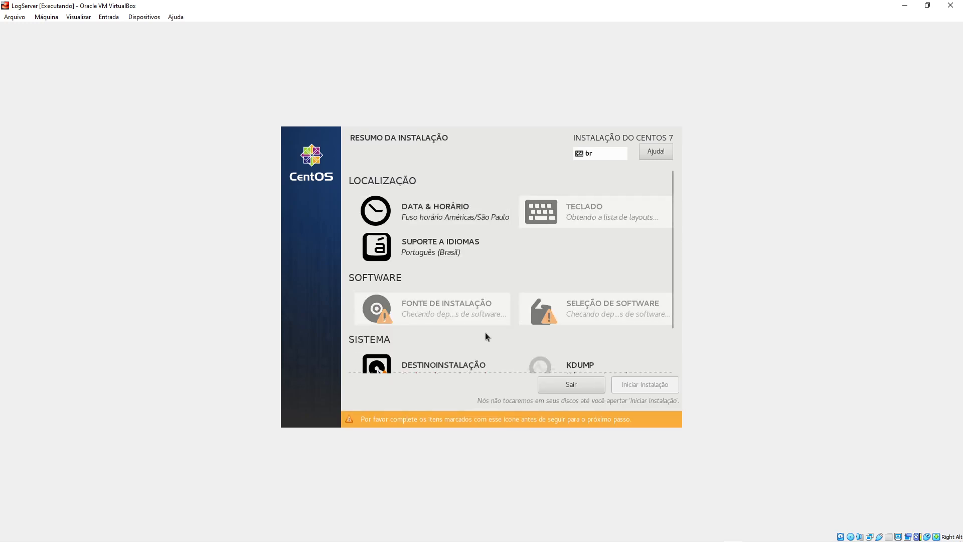
scroll(510, 261, down, 3)
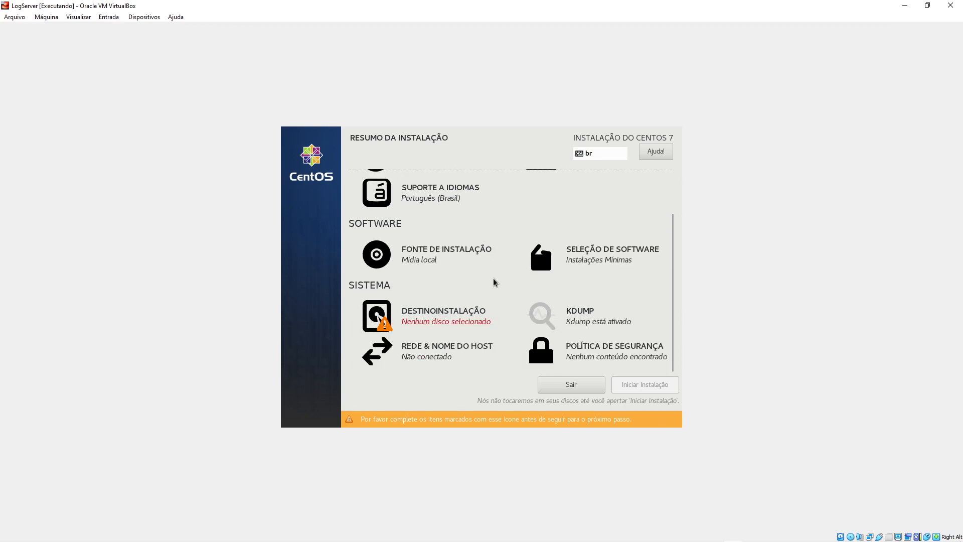
- Replace the installer hostname with logserver, apply it, and open enp0s3's configuration
click(426, 356)
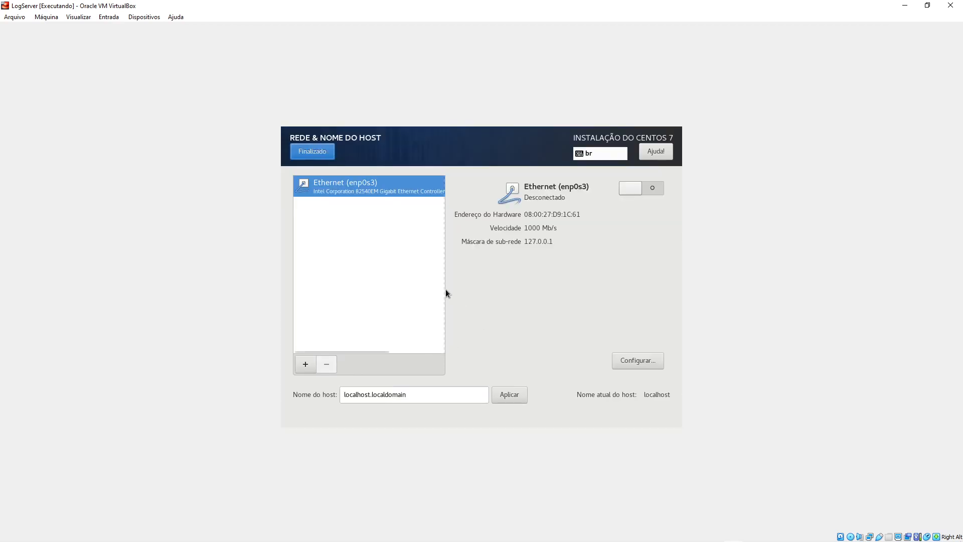
drag(412, 396, 314, 390)
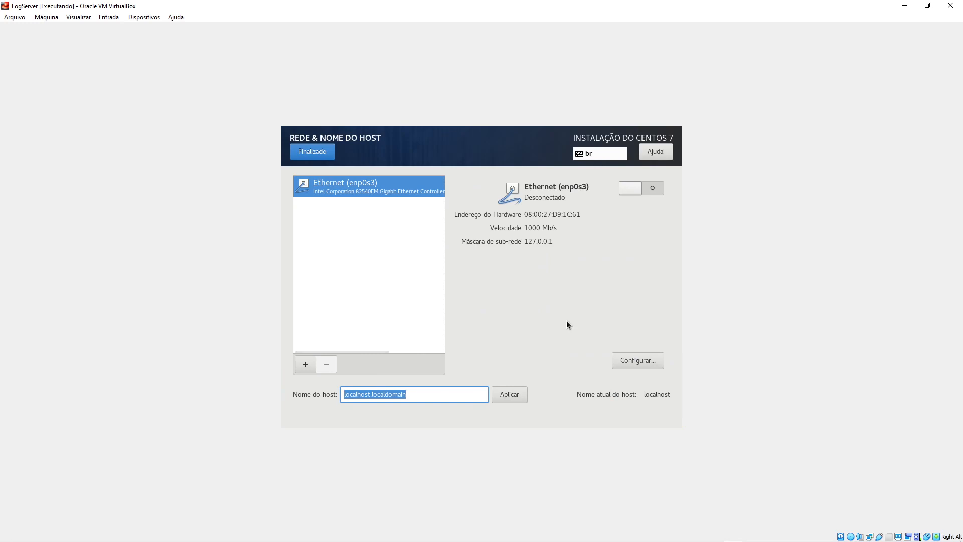
text(logserver)
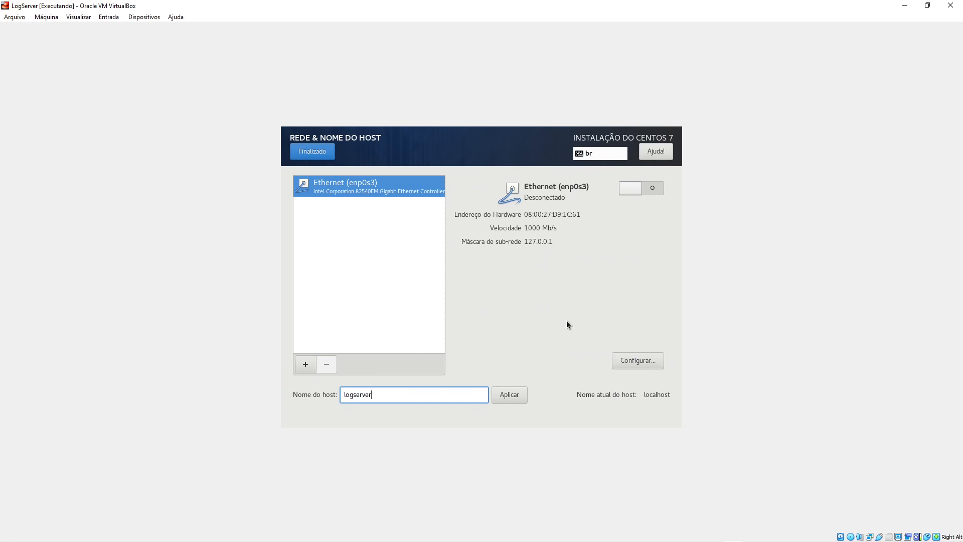
click(505, 400)
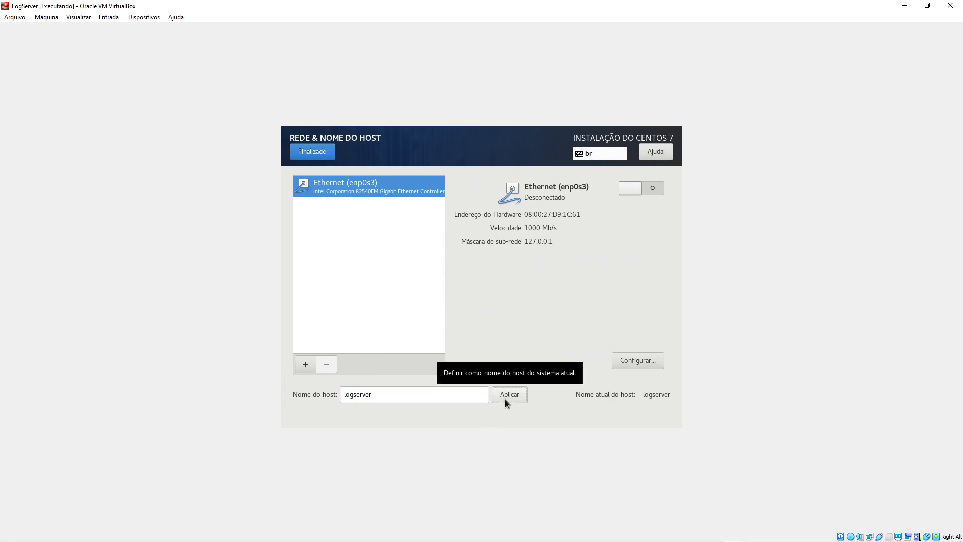
click(649, 362)
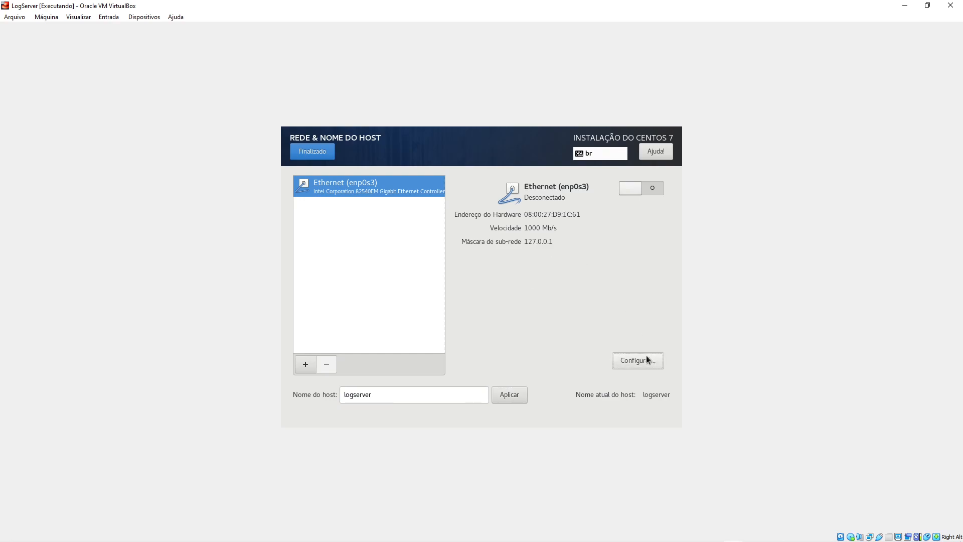
- Give enp0s3 manual IPv4 address 192.168.0.80, gateway 192.168.0.1 and DNS 8.8.8.8
click(554, 188)
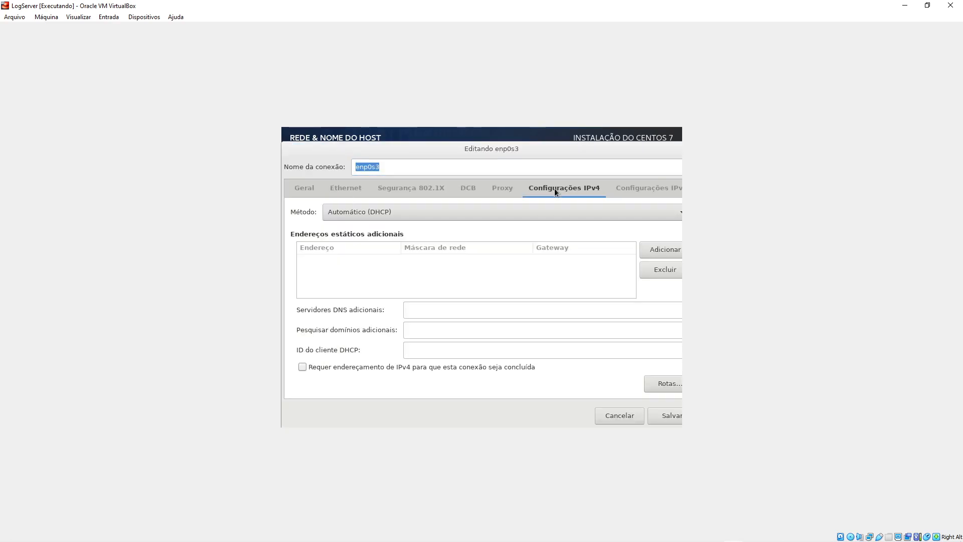
click(384, 214)
click(357, 239)
click(668, 250)
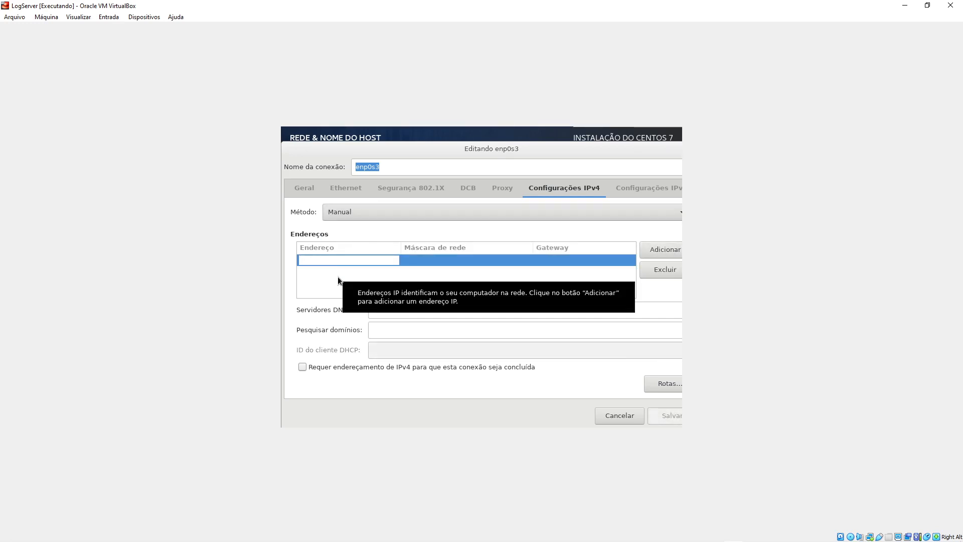
text(192)
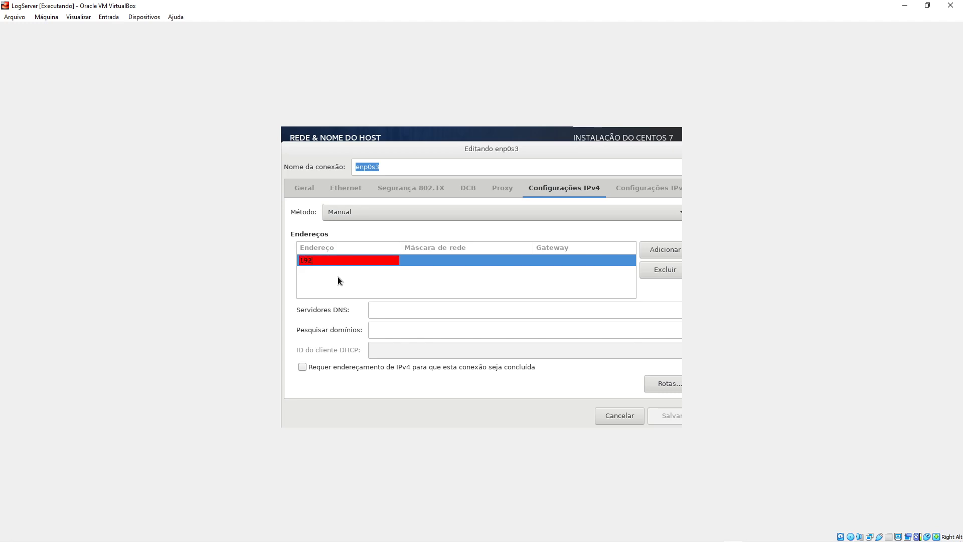
text(.168.0.80)
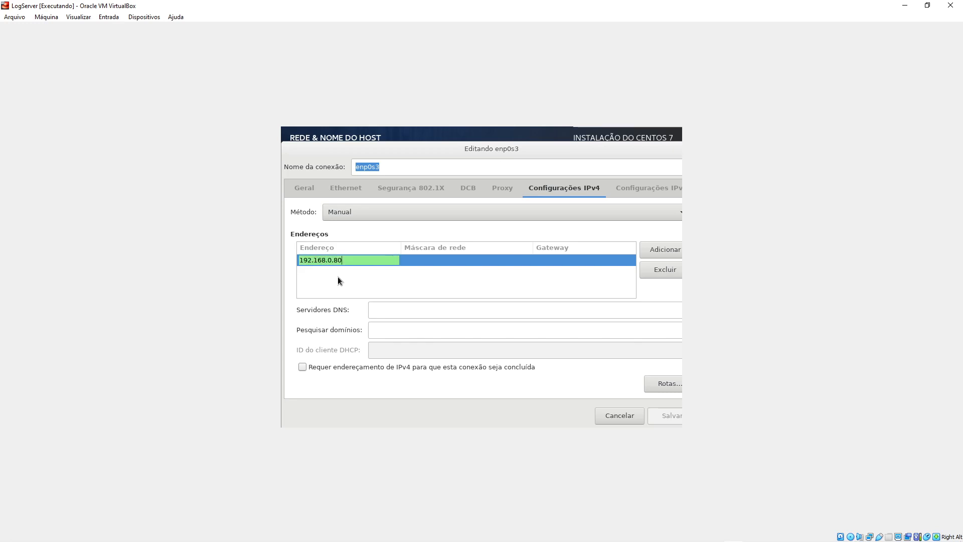
key(Tab)
key(Tab)
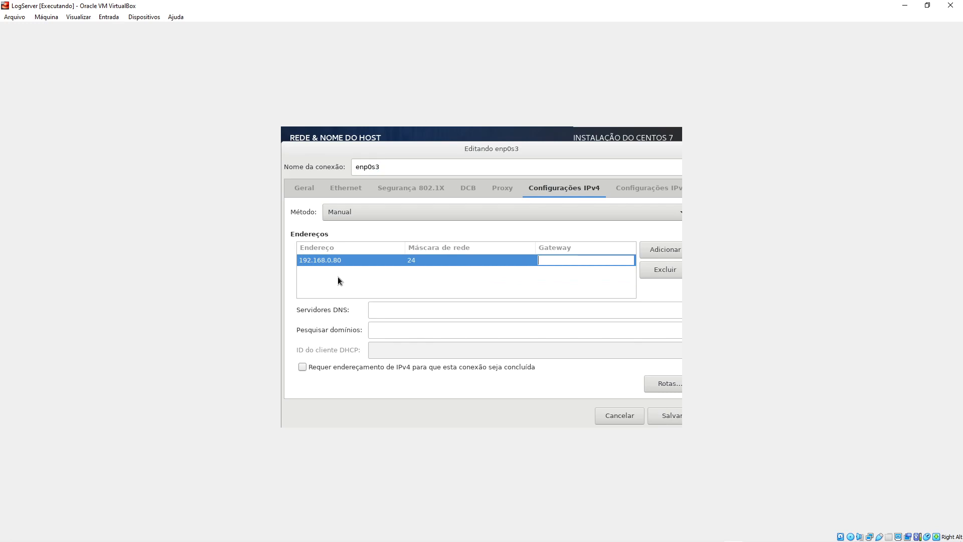
text(192.168.0.1)
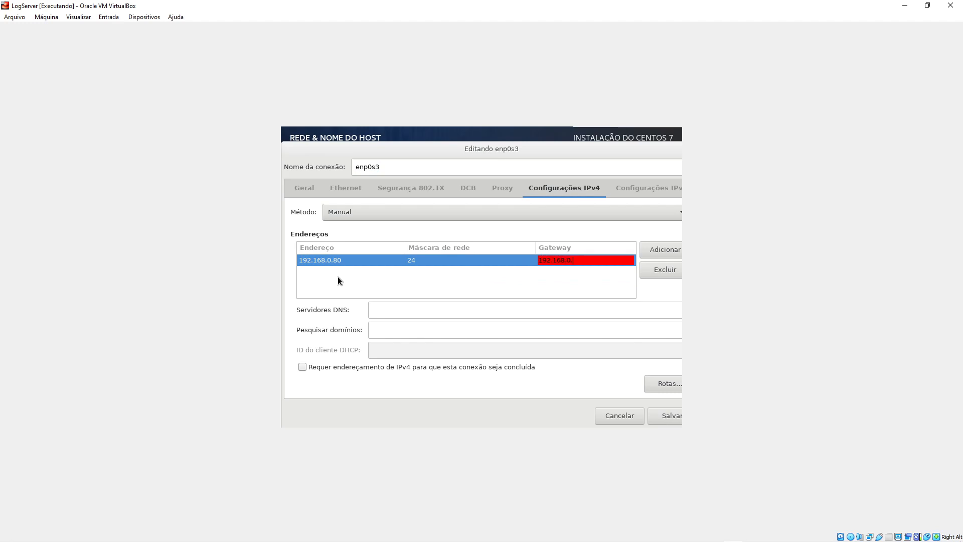
click(379, 307)
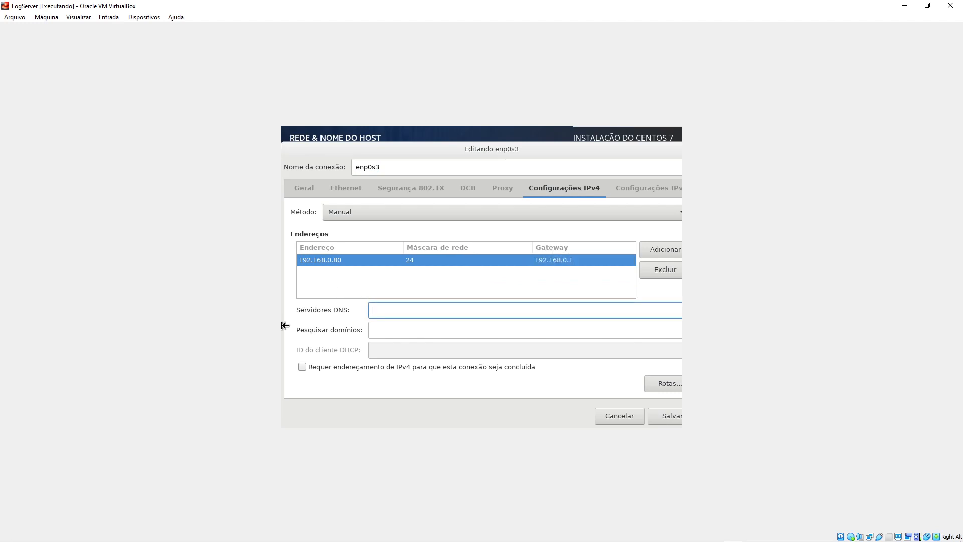
text(8.8.8.8)
- Save the connection, switch the Ethernet on, and return to the installation summary
click(657, 415)
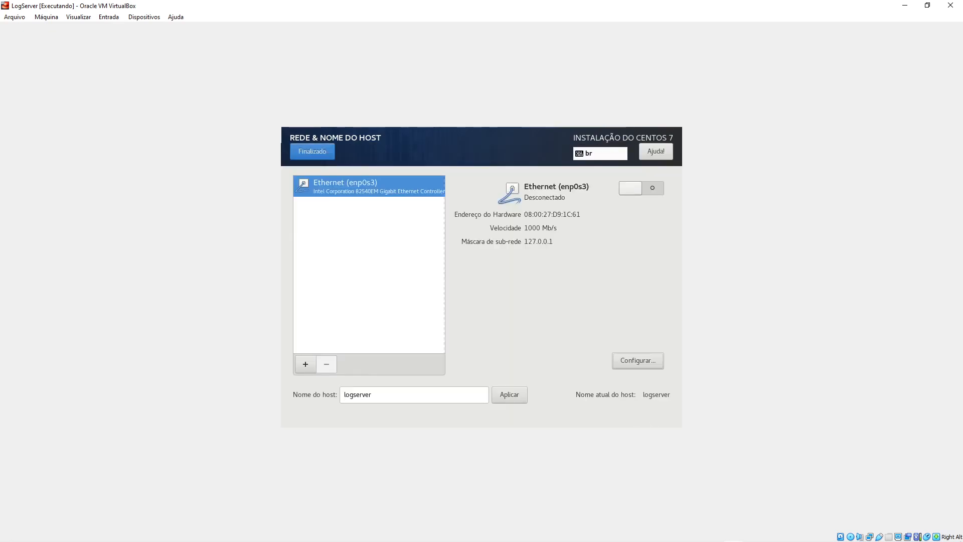
click(641, 190)
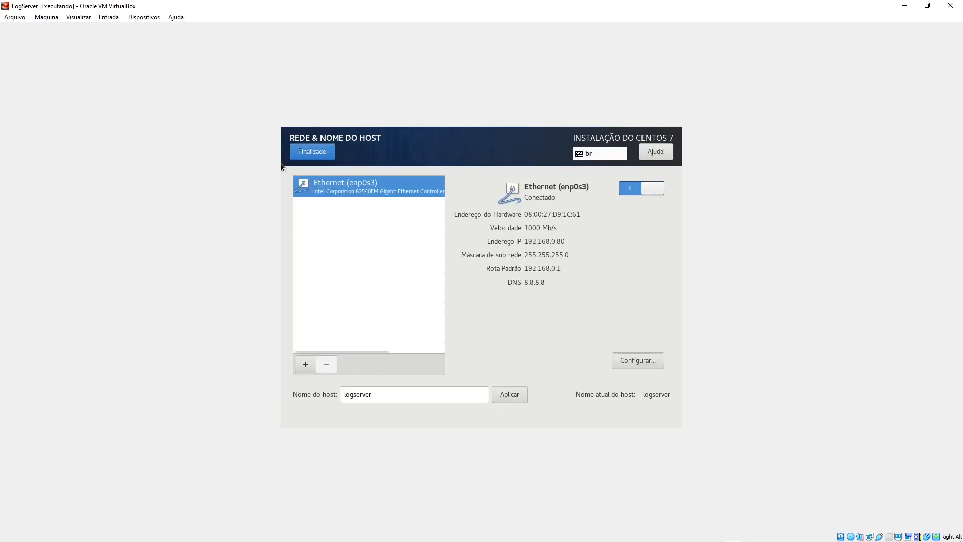
click(307, 152)
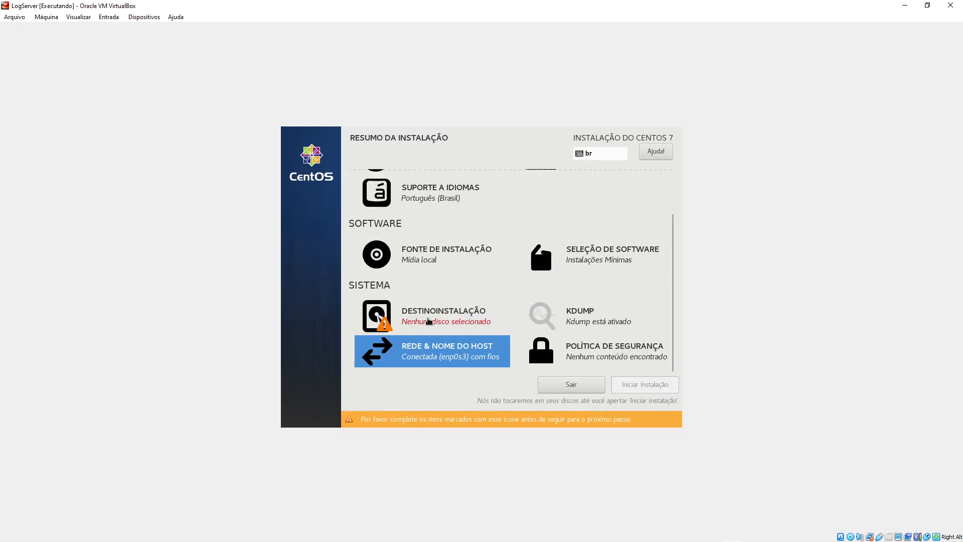
- Select disks sda and sdb, choose manual partitioning, and open the full disk and boot loader summary
click(424, 316)
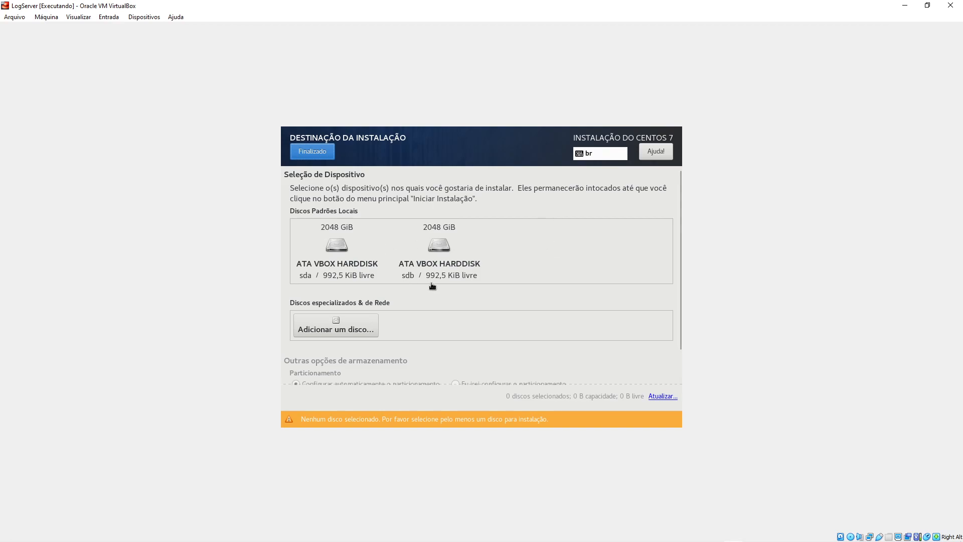
click(339, 252)
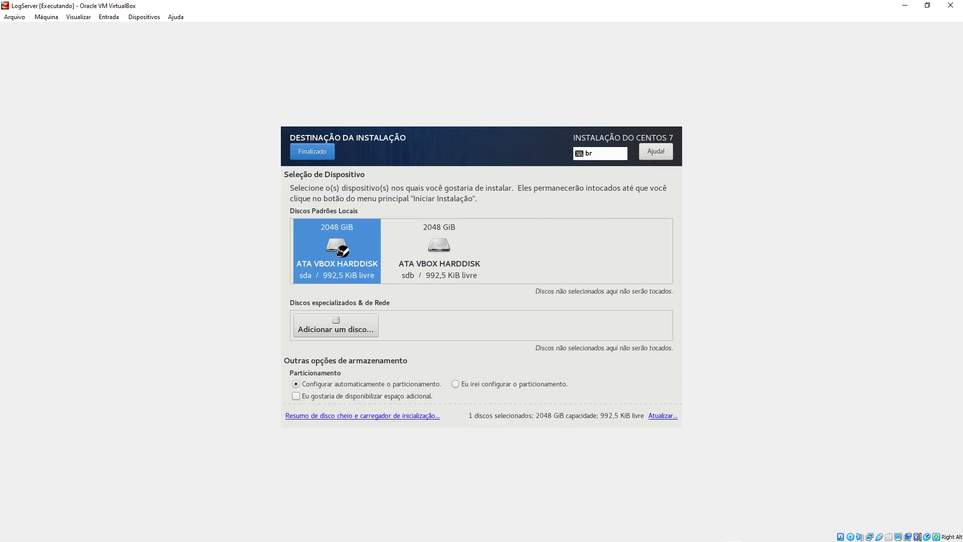
click(423, 250)
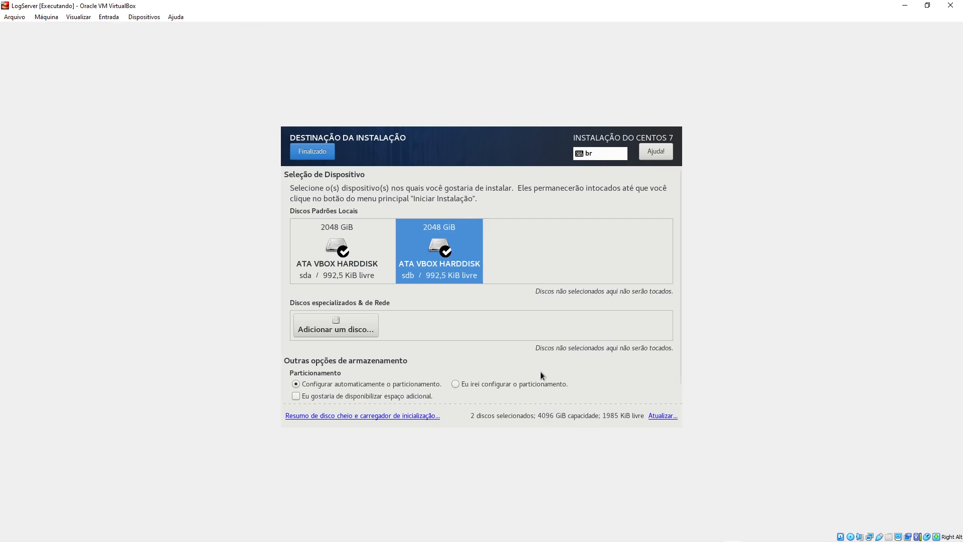
click(468, 384)
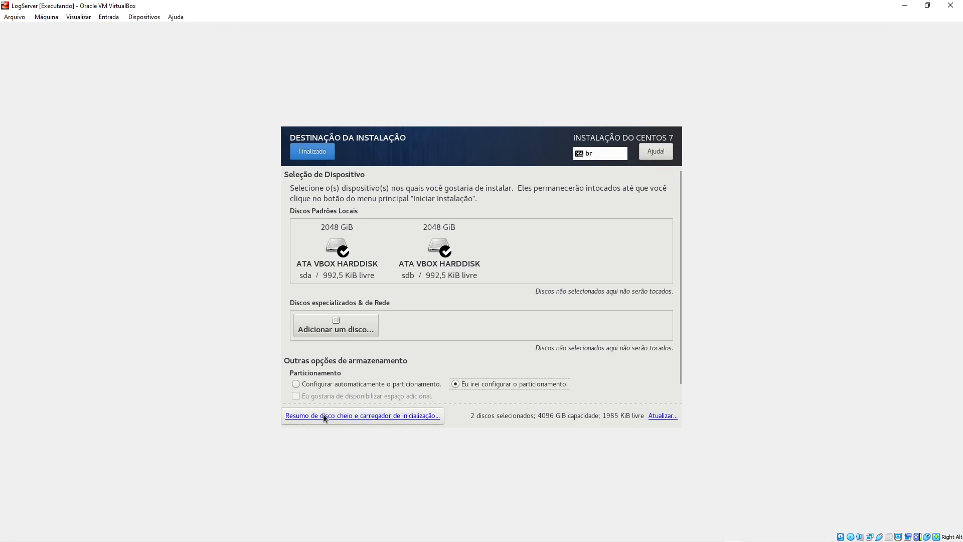
click(362, 417)
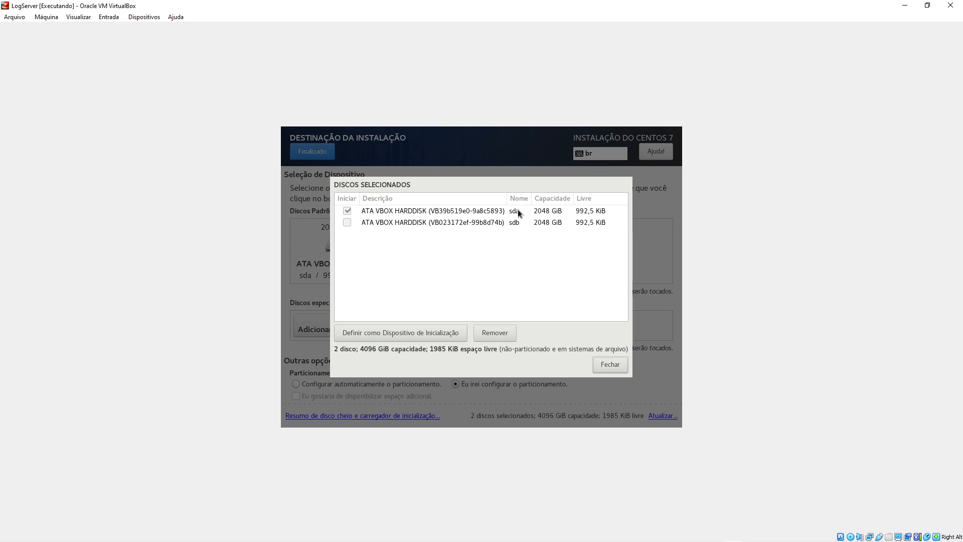
- Switch the boot device to sdb and back to sda, then close the selected disks summary
click(396, 223)
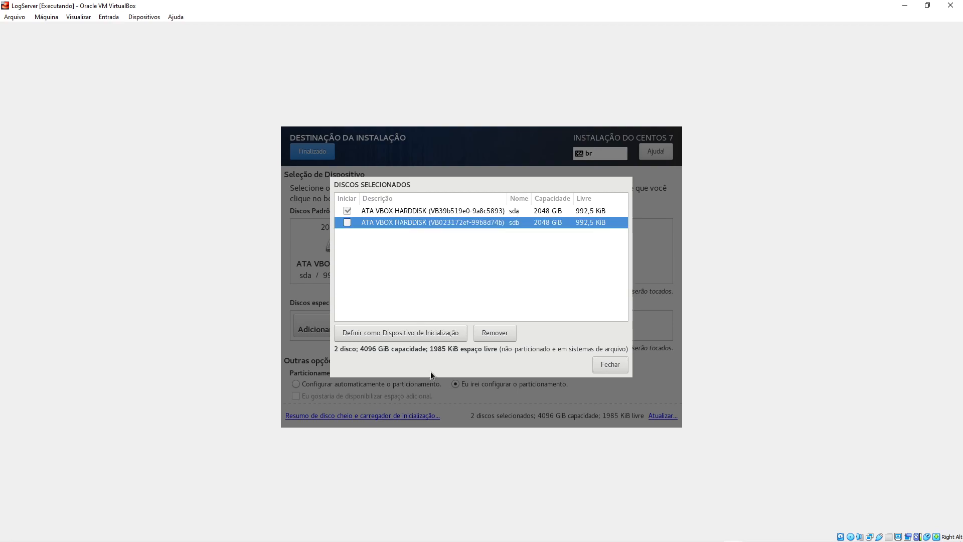
click(421, 333)
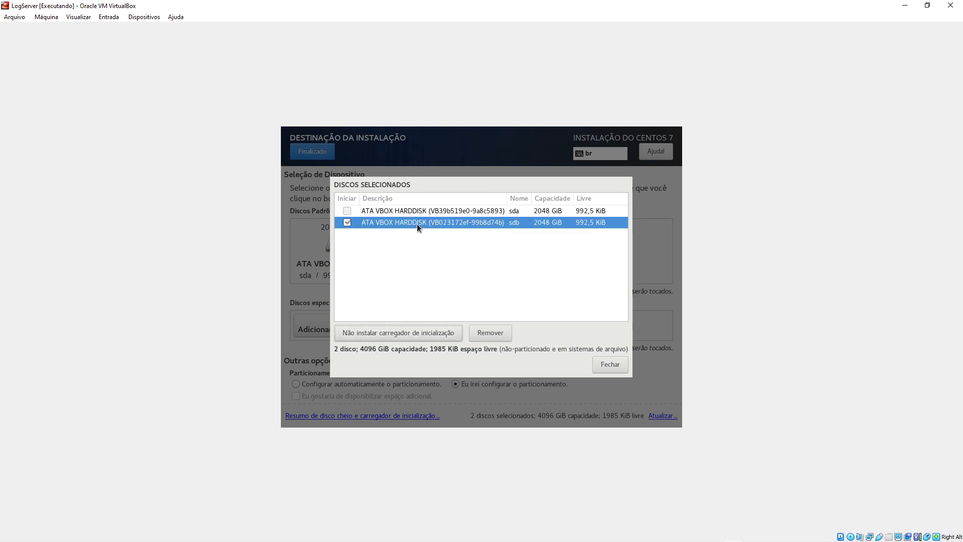
click(421, 213)
click(397, 331)
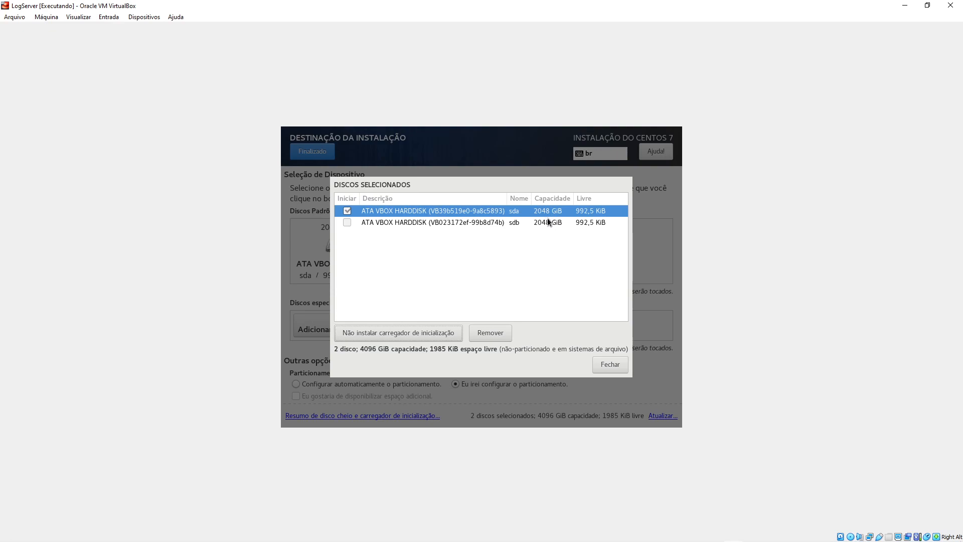
click(608, 365)
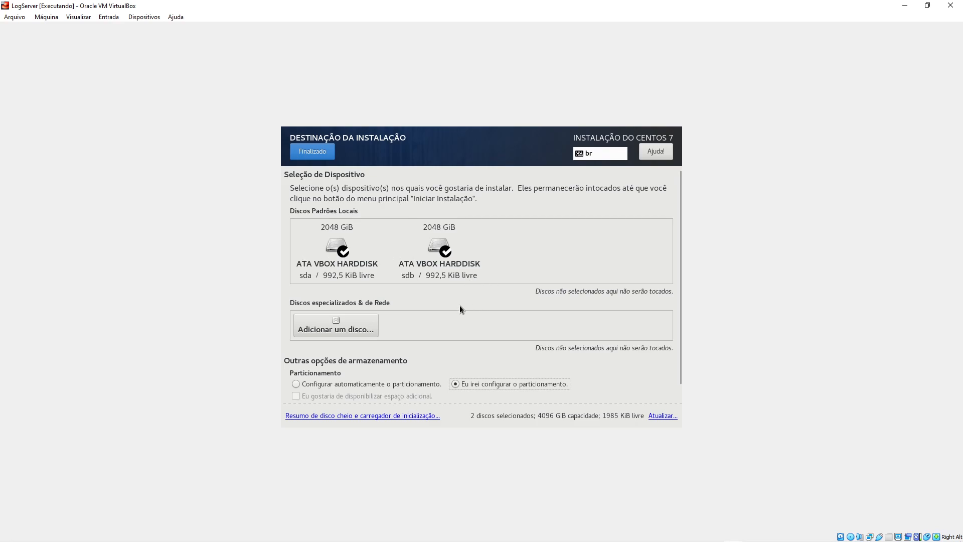
- In manual partitioning, delete the old vg_logserver2 volume group
click(321, 156)
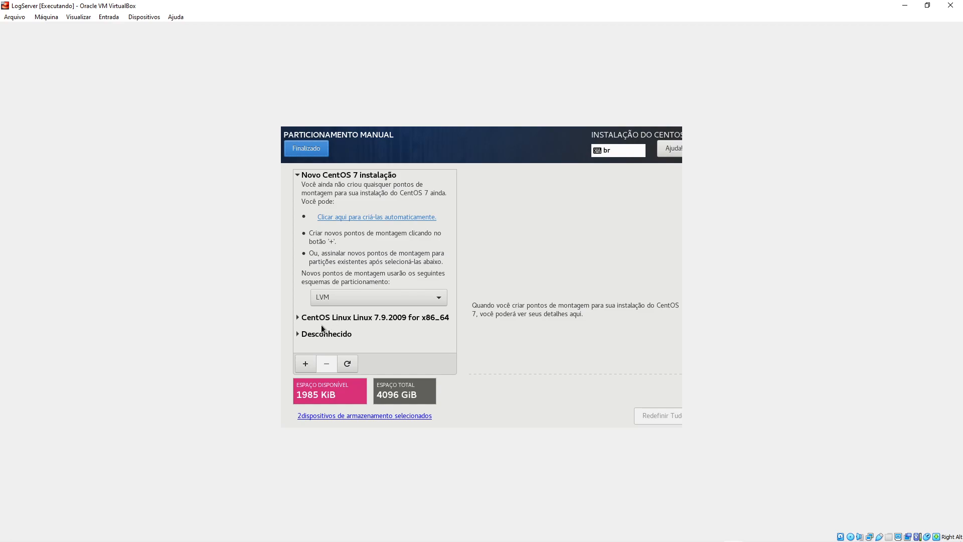
click(325, 334)
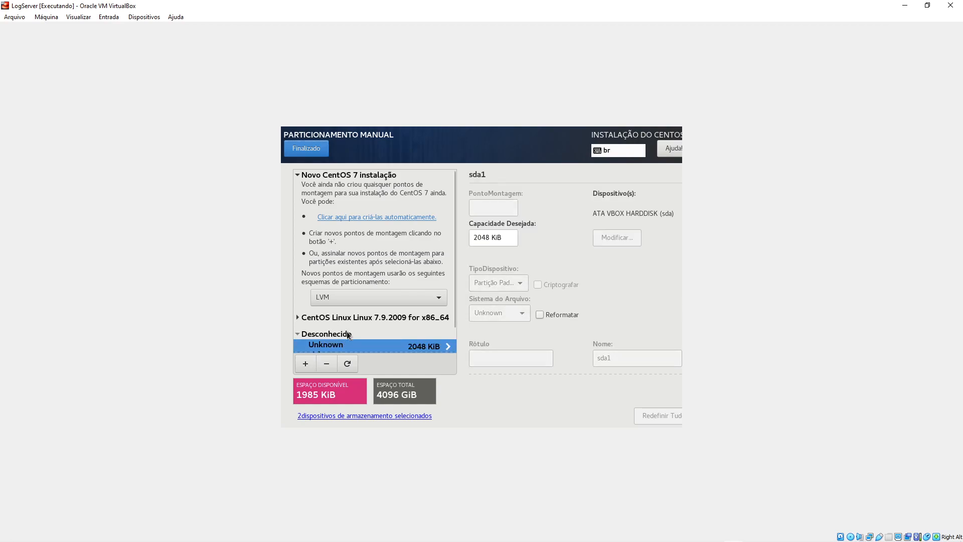
click(351, 336)
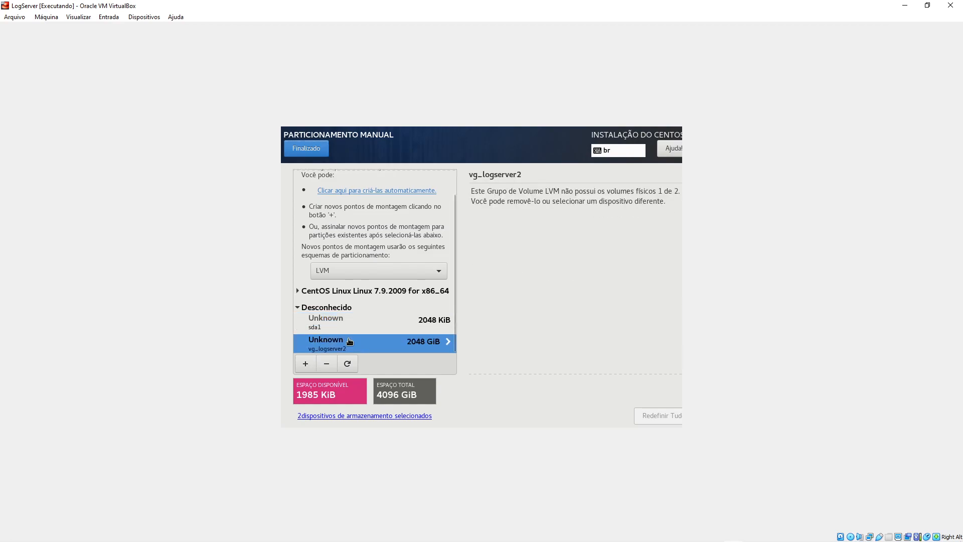
click(327, 365)
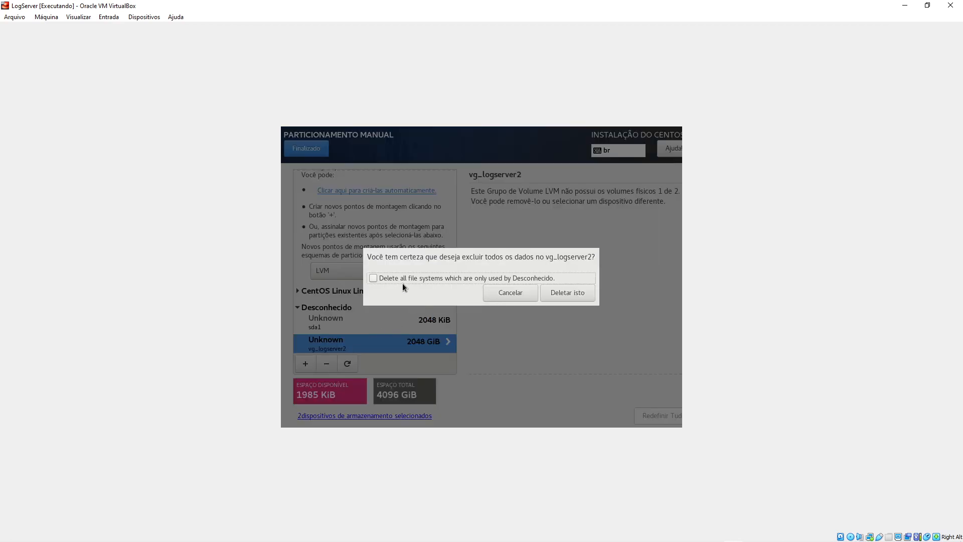
click(577, 295)
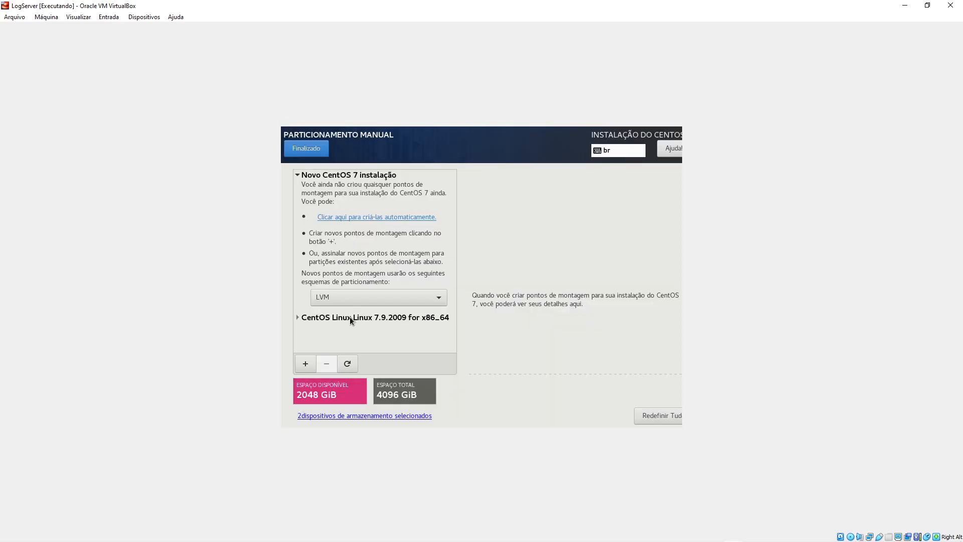
- Delete the old CentOS Linux 7.9.2009 / and /boot partitions along with all their file systems
click(351, 317)
scroll(357, 321, down, 3)
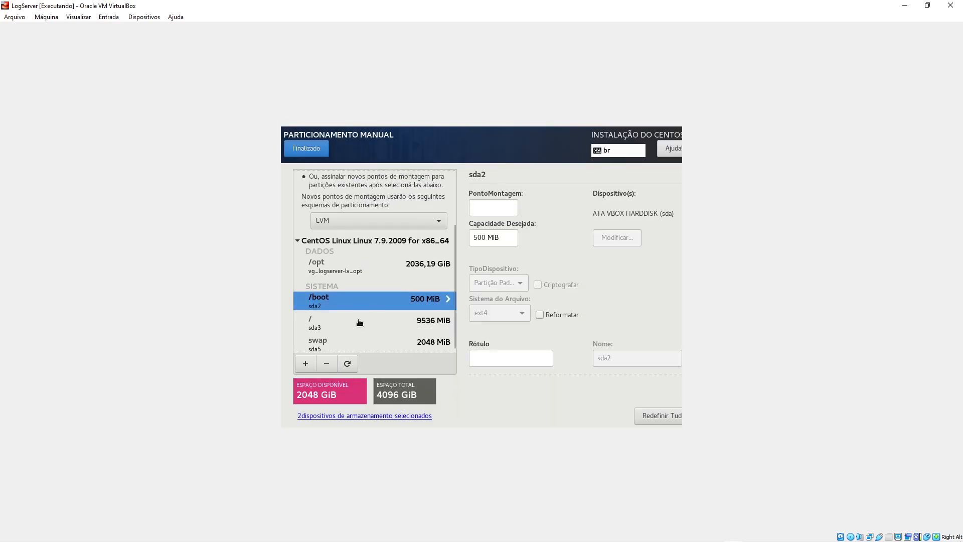
click(350, 326)
click(348, 307)
click(327, 363)
click(396, 273)
click(601, 290)
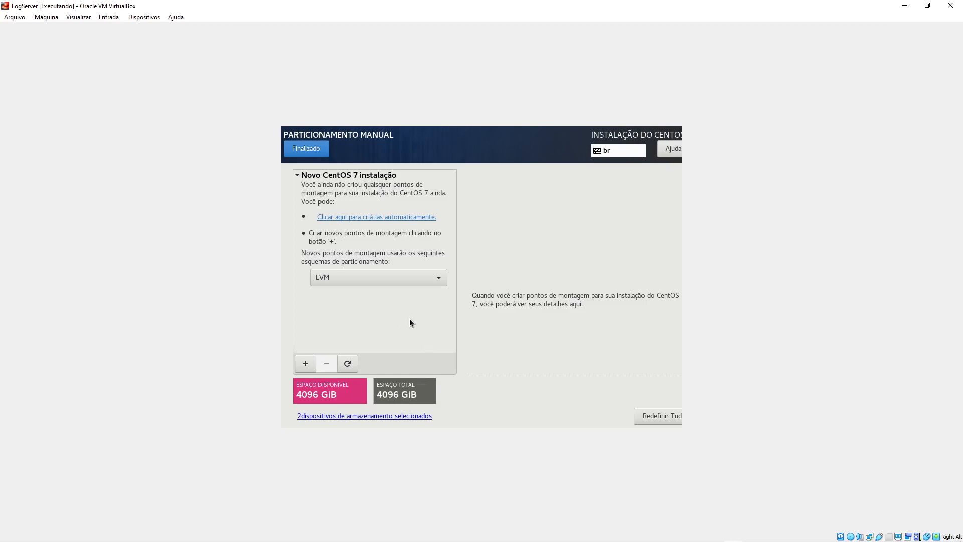
- Switch to Partição Padrão, add a 500 MiB /boot mount point, and restrict it to sda
click(416, 278)
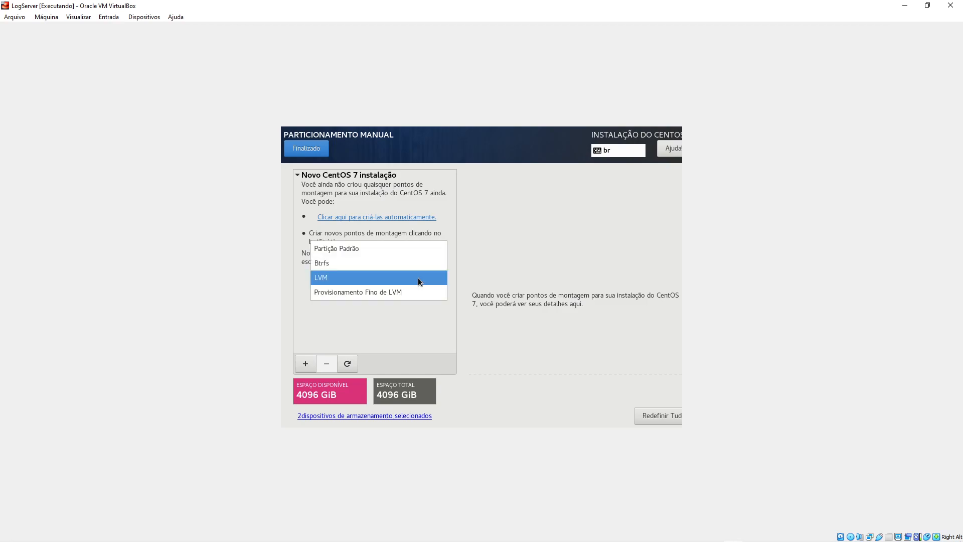
click(351, 250)
click(305, 366)
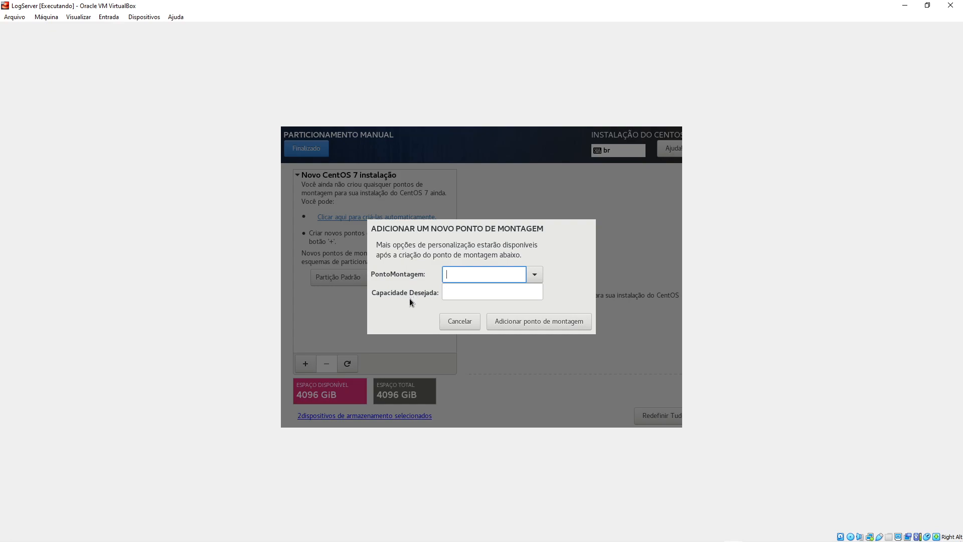
click(536, 274)
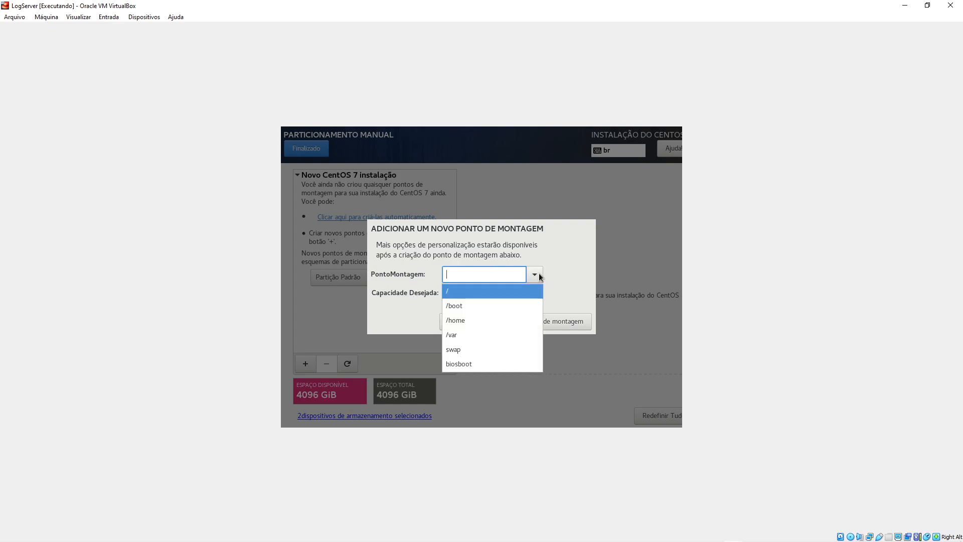
click(468, 307)
click(509, 295)
text(500)
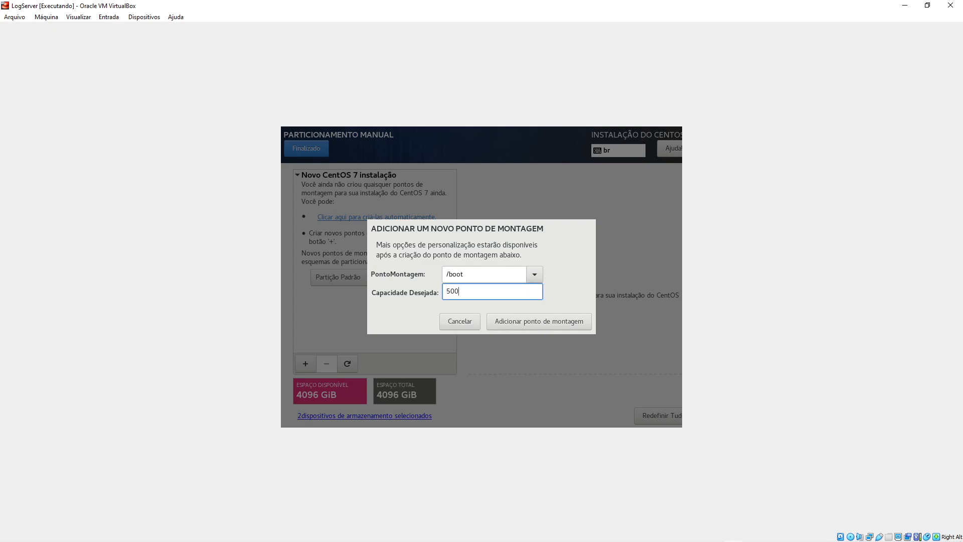
click(541, 323)
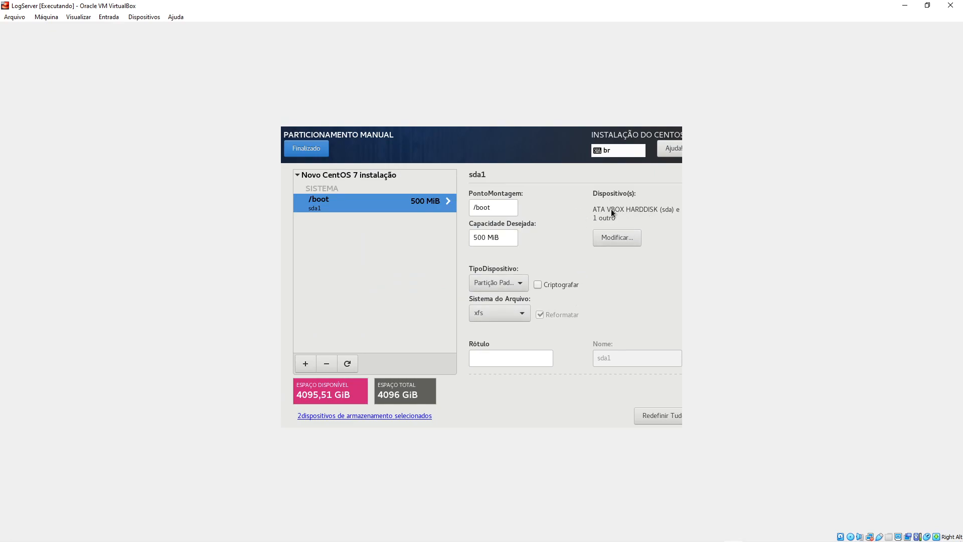
click(620, 239)
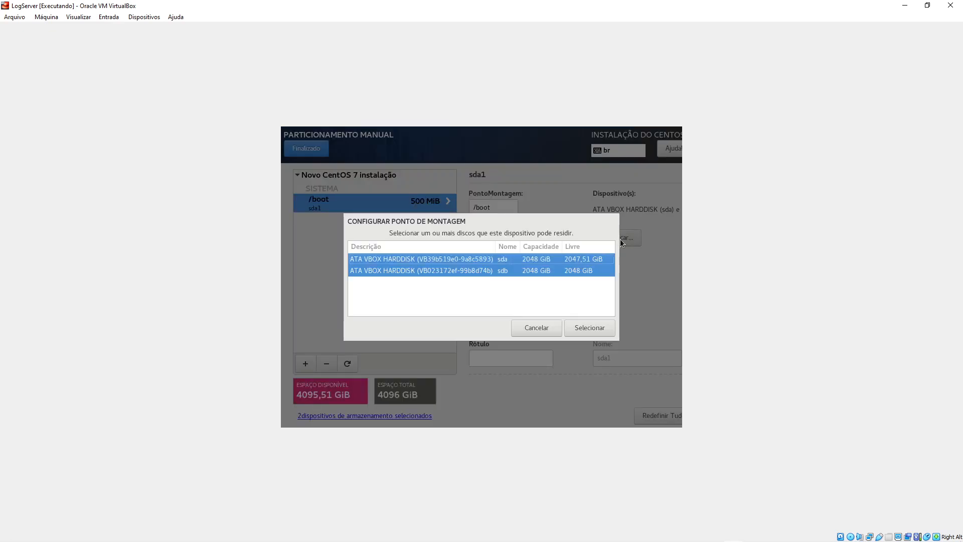
click(510, 258)
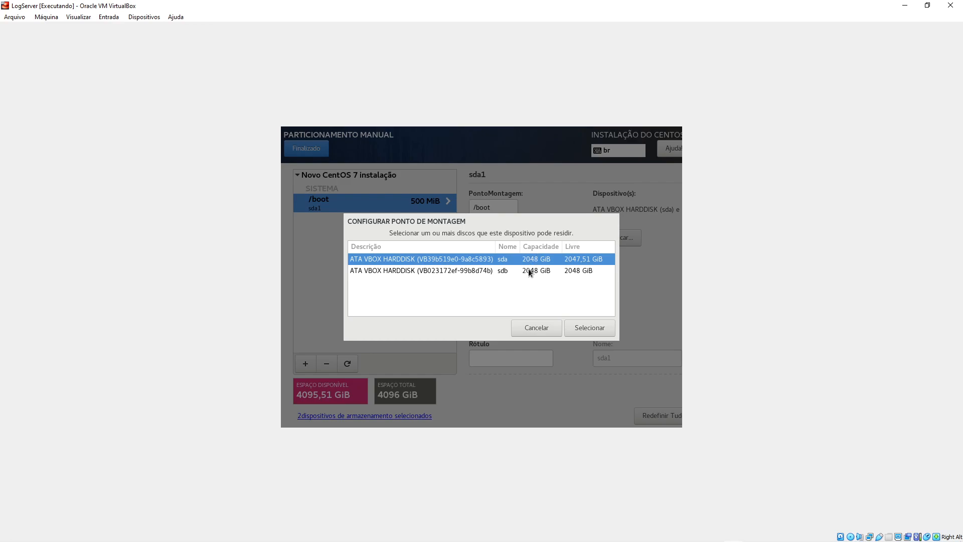
- Confirm sda as the only disk for the 500 MiB /boot partition and format it ext4
click(602, 331)
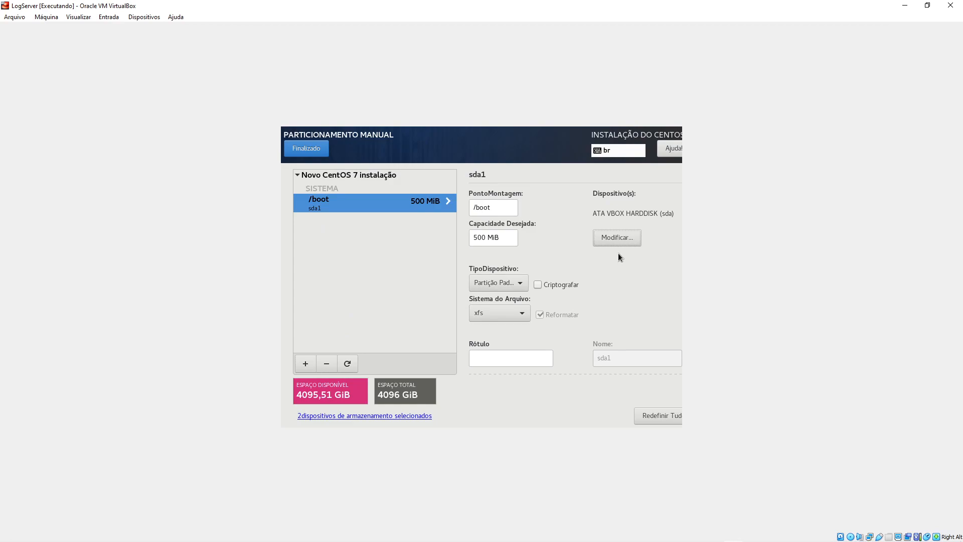
click(524, 314)
click(497, 243)
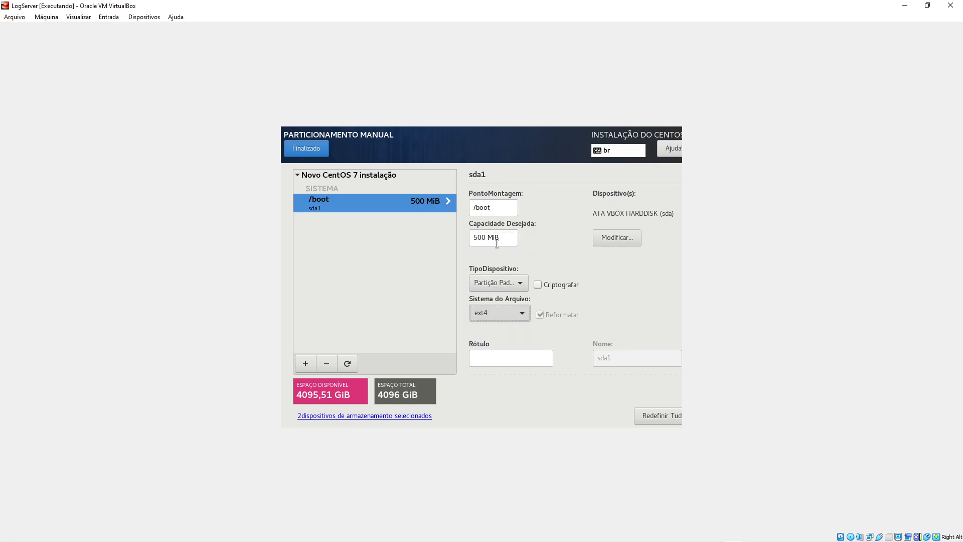
- Add a biosboot mount point, creating a 2048 KiB BIOS Boot partition
click(306, 363)
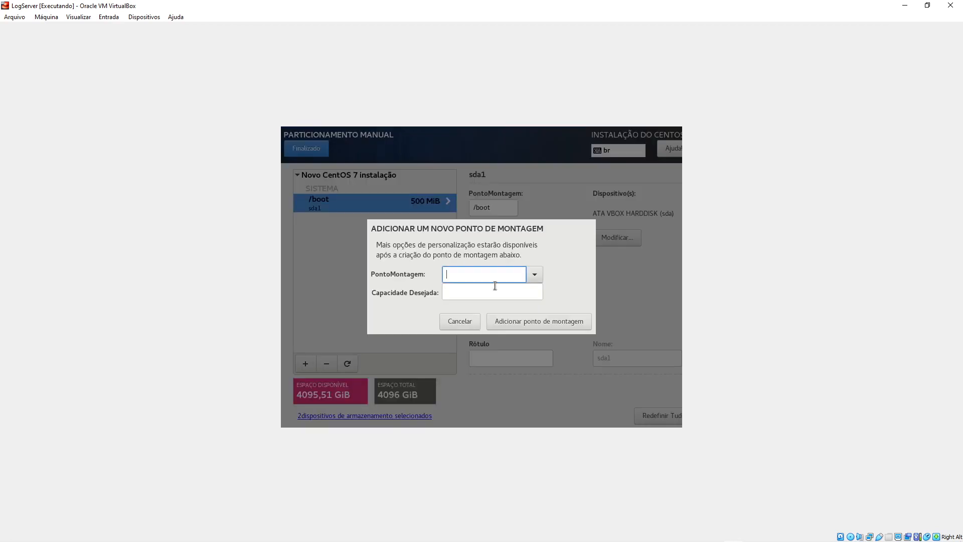
click(535, 274)
click(469, 348)
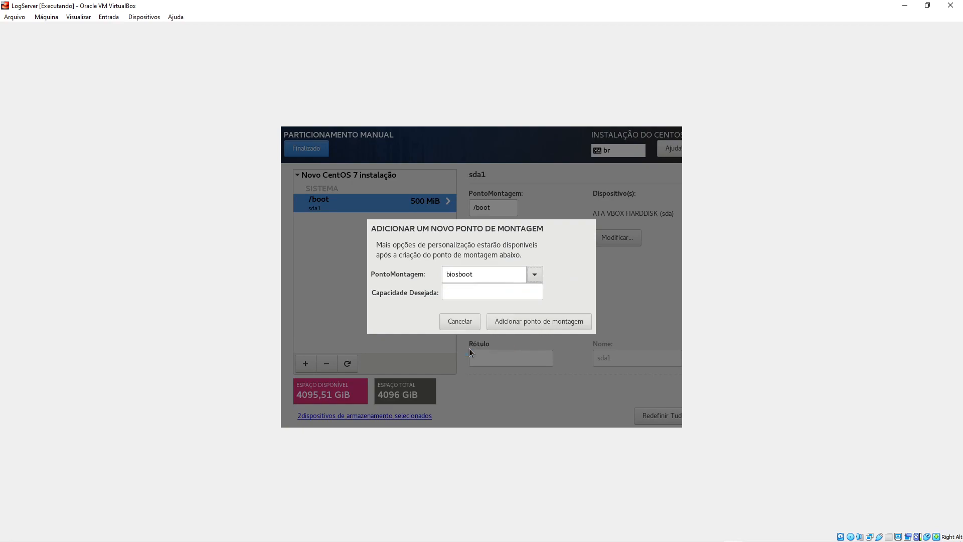
click(547, 324)
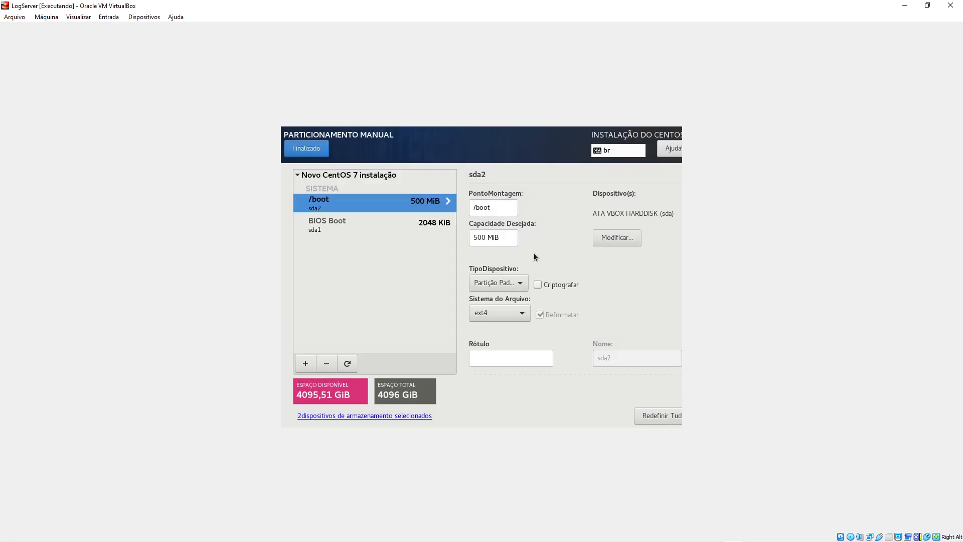
- Restrict the BIOS Boot partition to disk sda only
click(389, 224)
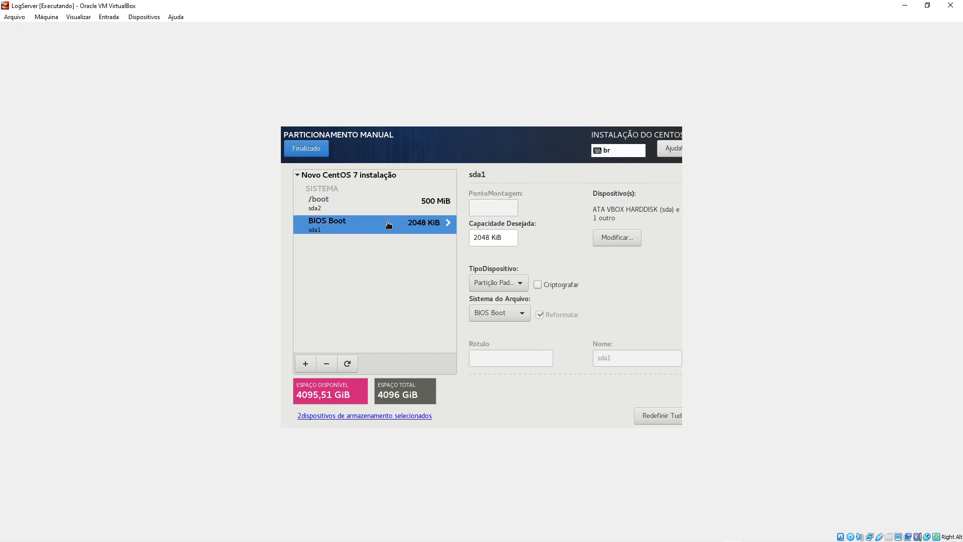
click(351, 210)
click(340, 225)
click(627, 239)
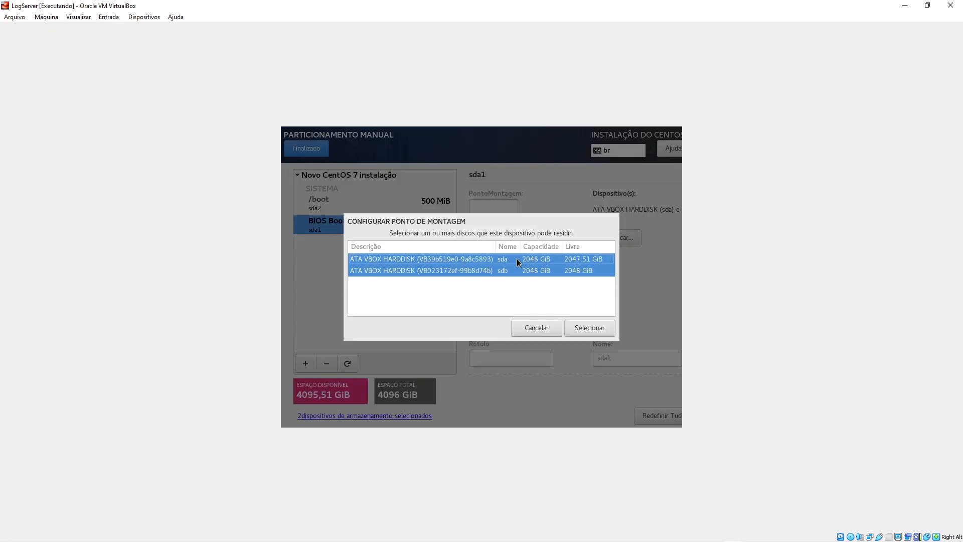
click(516, 259)
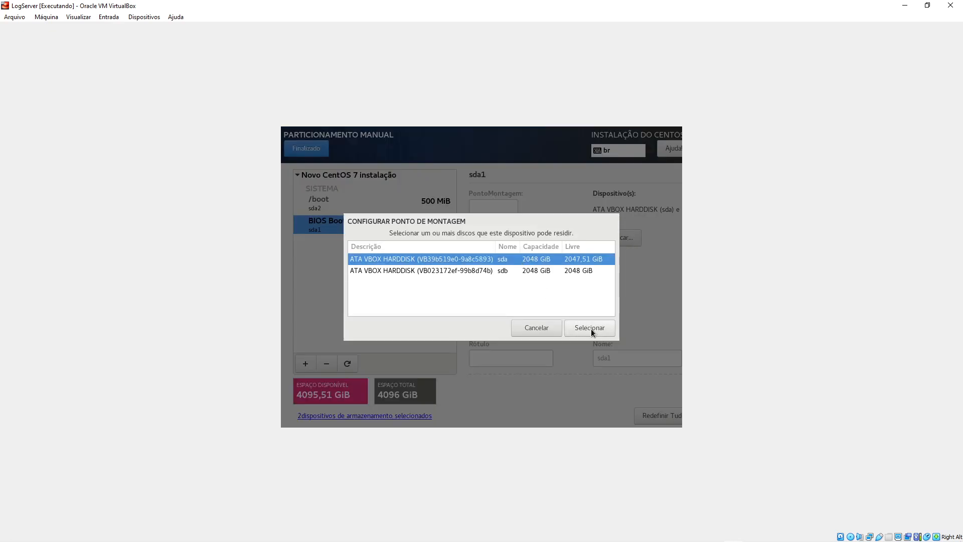
click(591, 329)
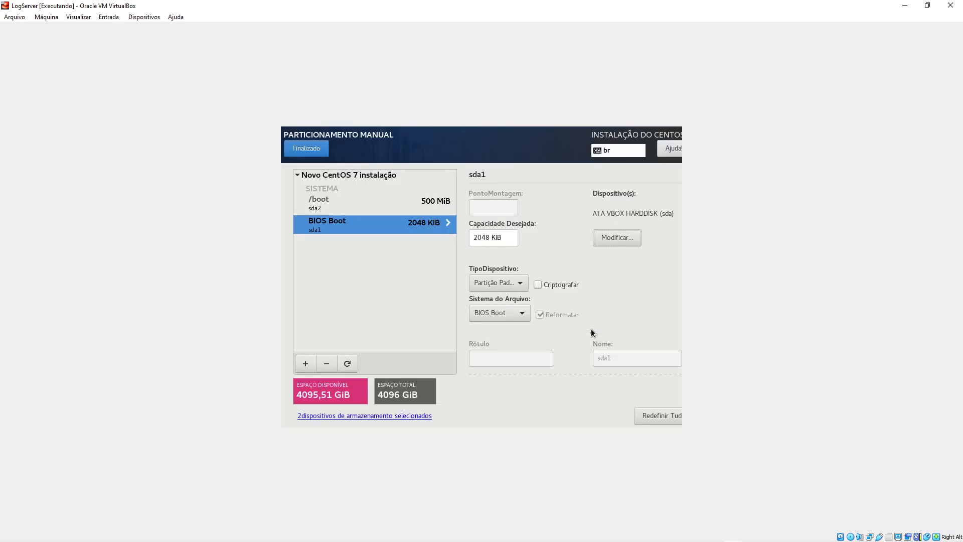
- Add a swap mount point with a capacity of 2048 MiB
click(303, 365)
click(539, 275)
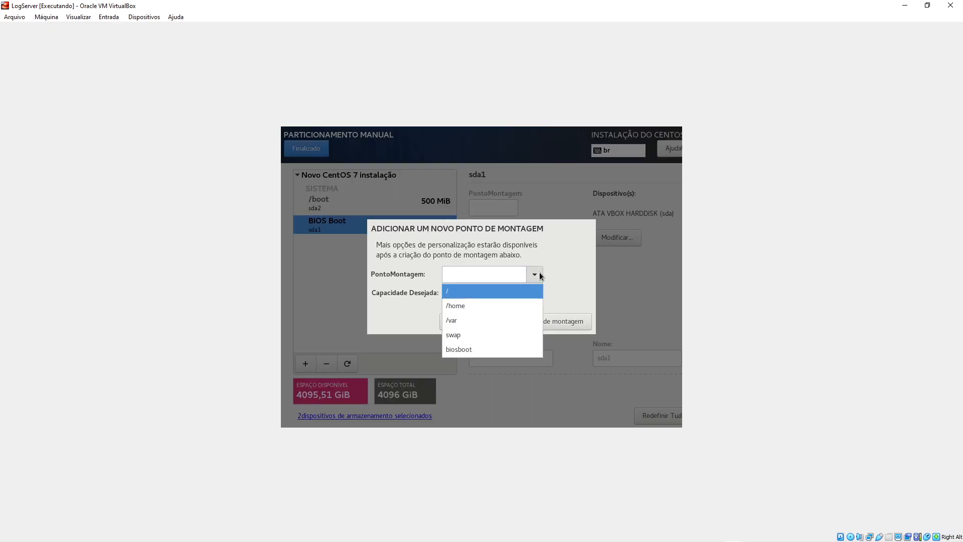
click(471, 334)
click(483, 295)
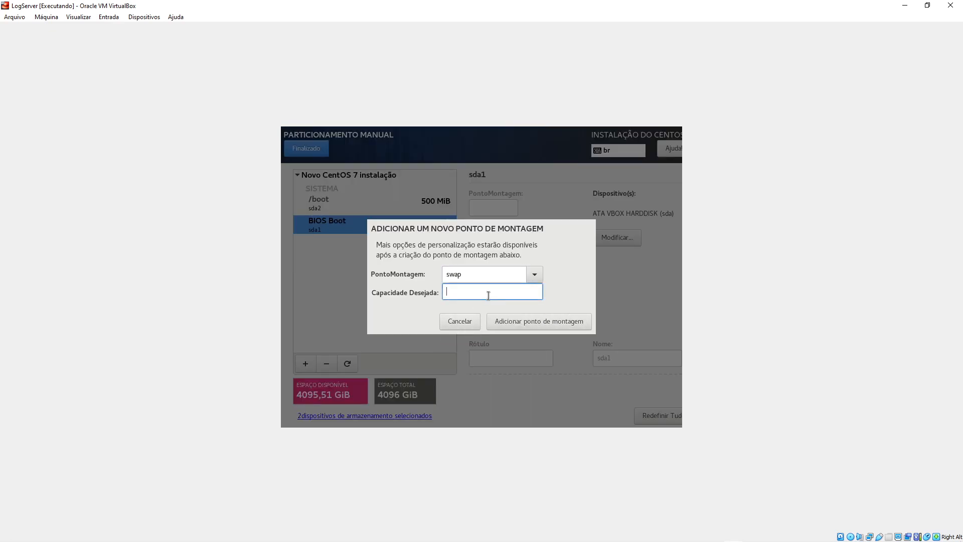
text(2048)
click(531, 324)
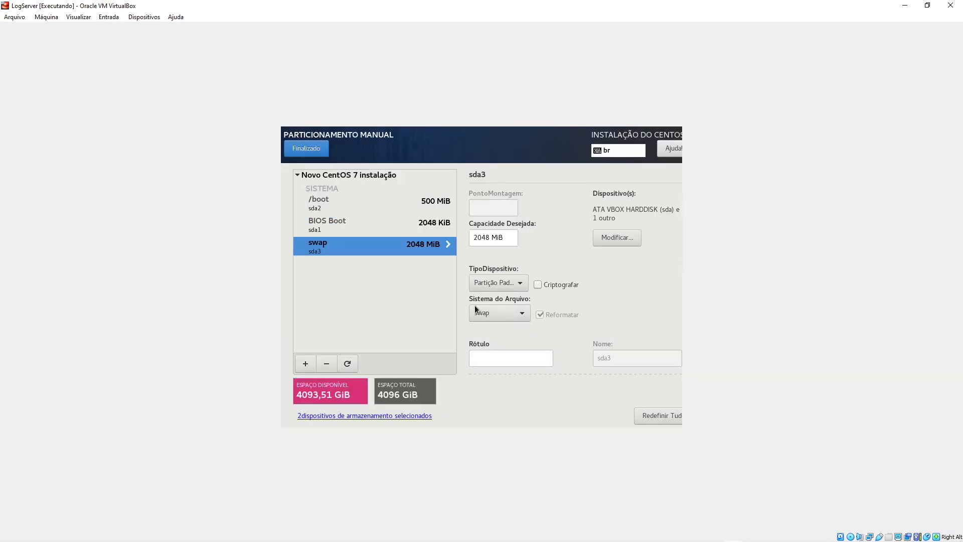
- Keep the swap partition on disk sda only
click(610, 240)
click(496, 259)
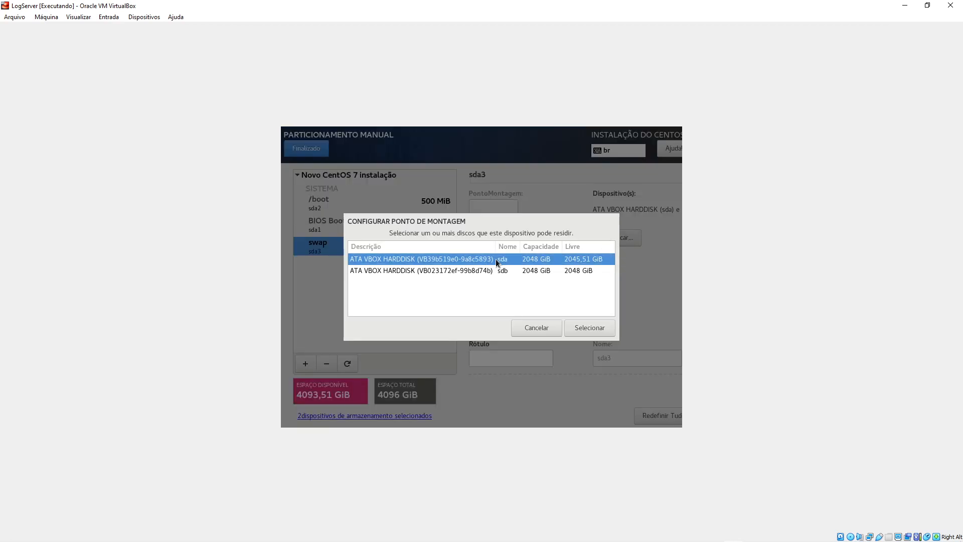
click(587, 327)
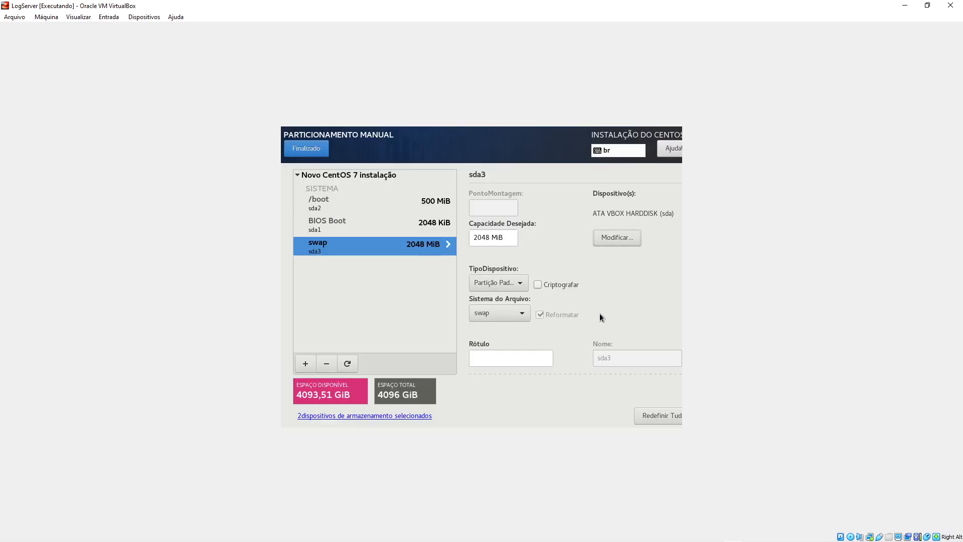
- Add a / mount point with a desired capacity of 10 GB
click(305, 364)
click(535, 274)
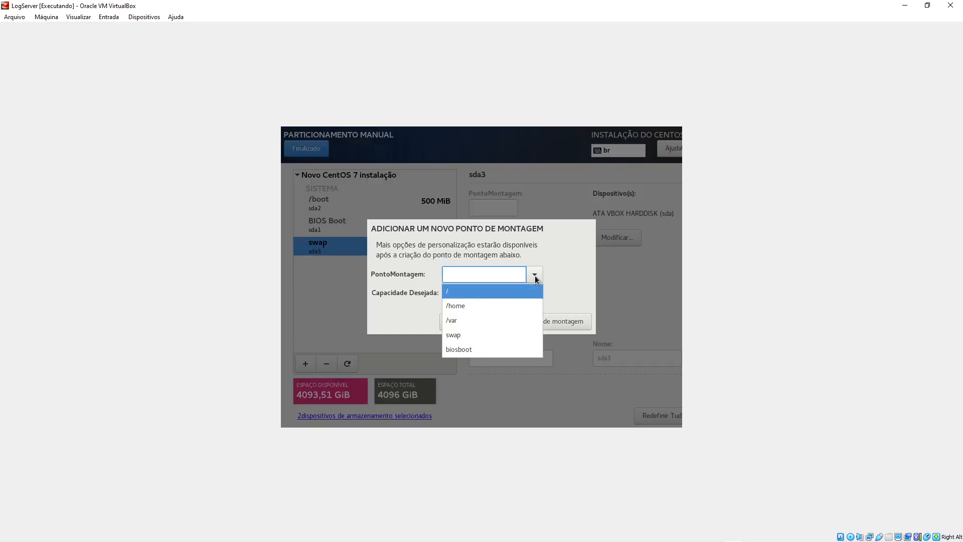
click(456, 293)
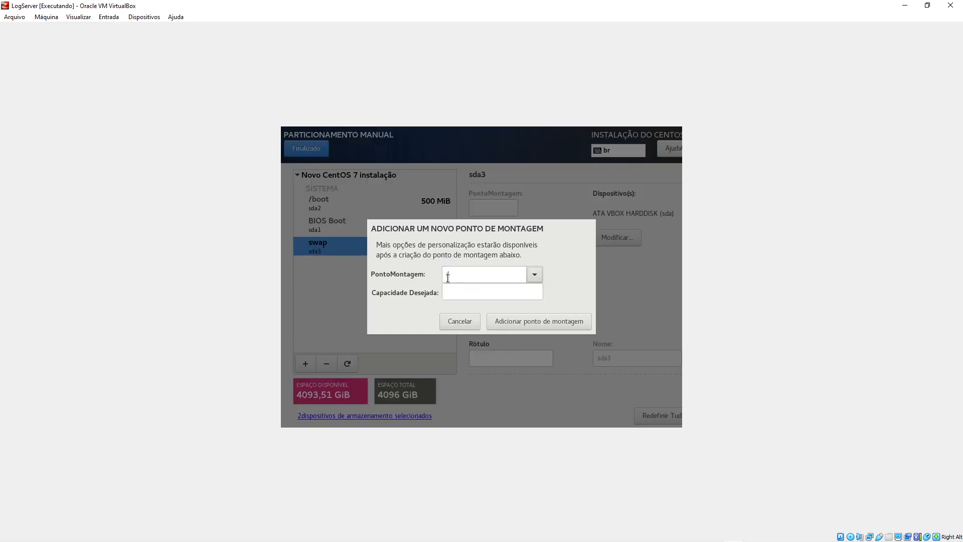
click(458, 291)
text(10 GB)
click(528, 324)
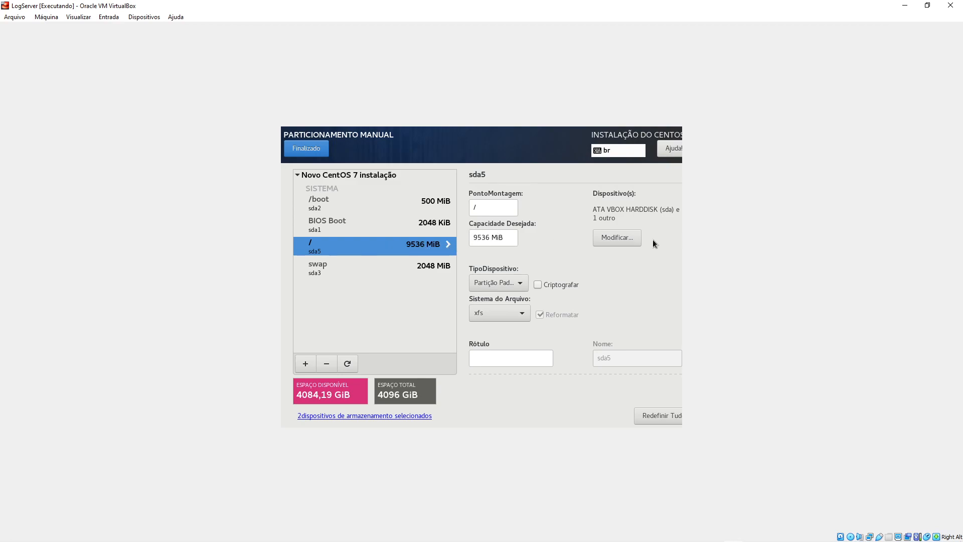
- Keep the root partition on disk sda only and format it as ext4
click(627, 239)
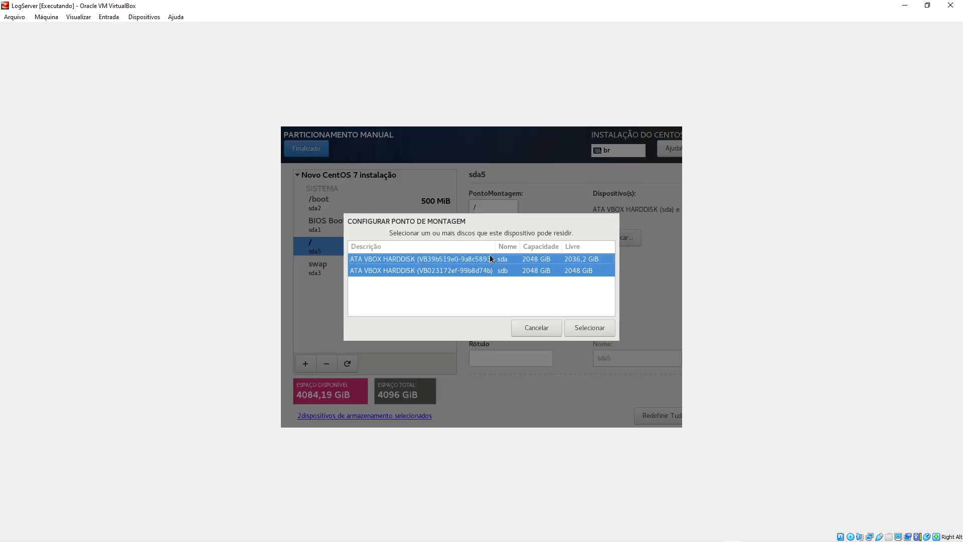
click(510, 259)
click(603, 330)
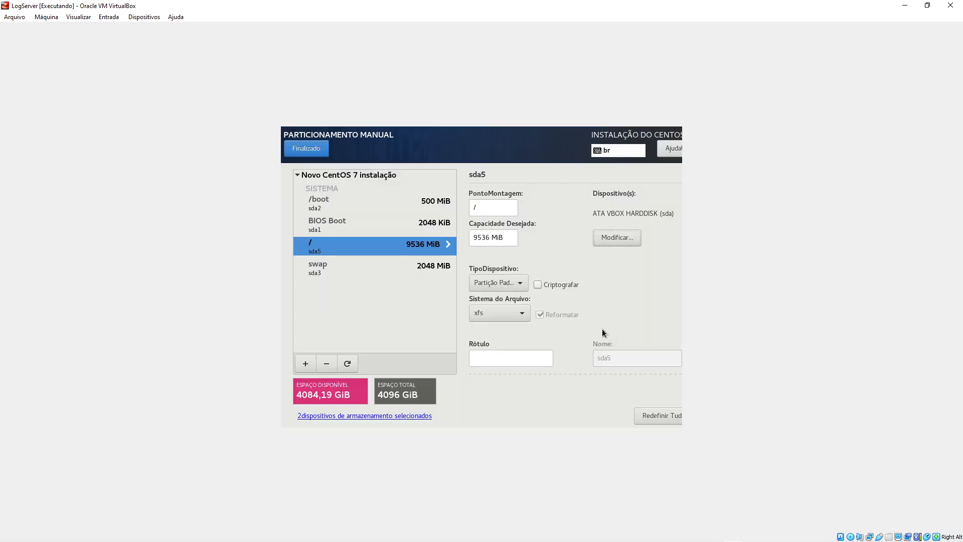
click(517, 316)
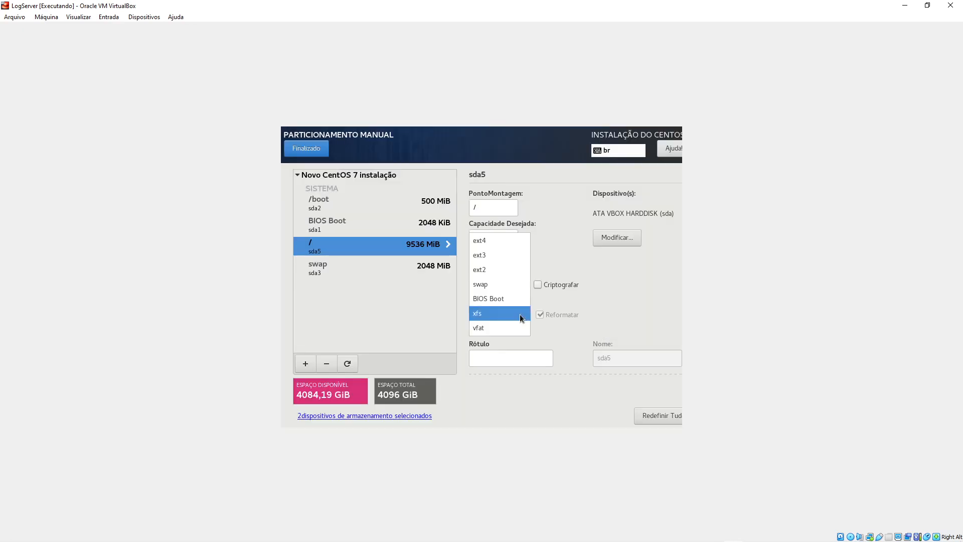
click(495, 240)
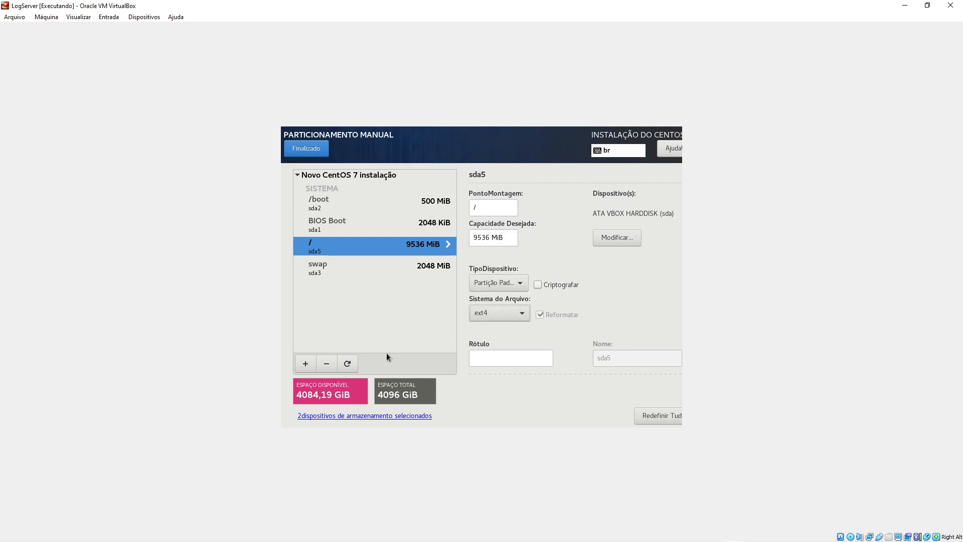
- Add an /opt mount point by editing /home to /opt
click(302, 364)
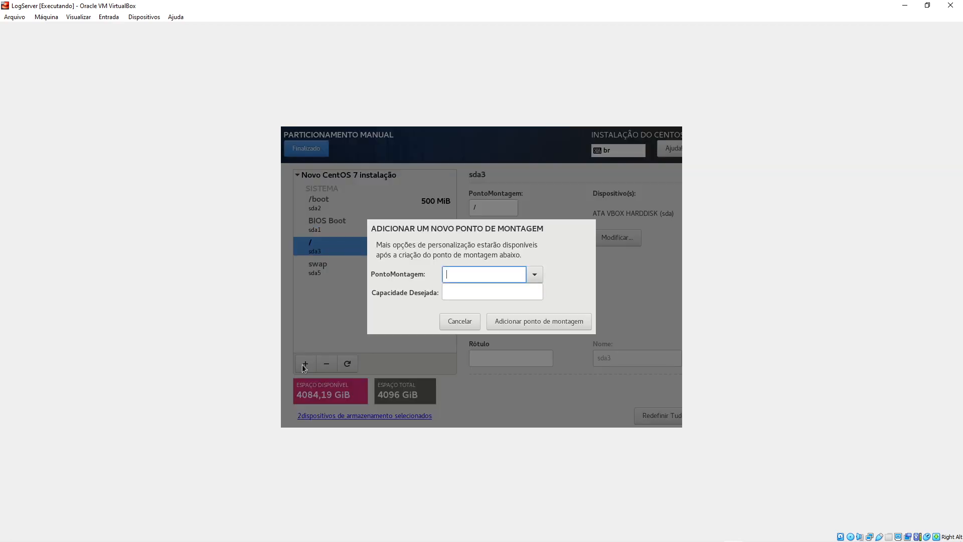
click(535, 276)
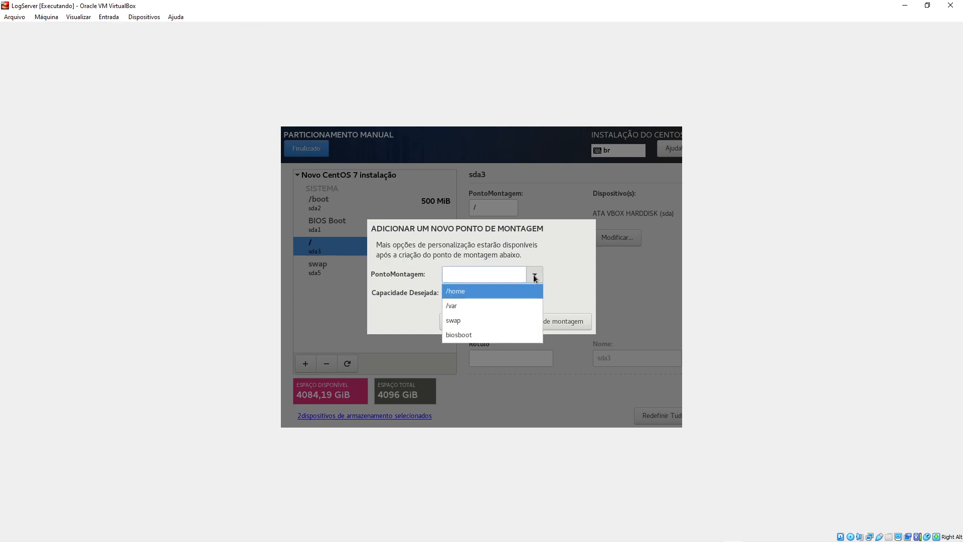
click(462, 291)
click(472, 281)
key(BackSpace)
key(BackSpace)
key(BackSpace)
key(BackSpace)
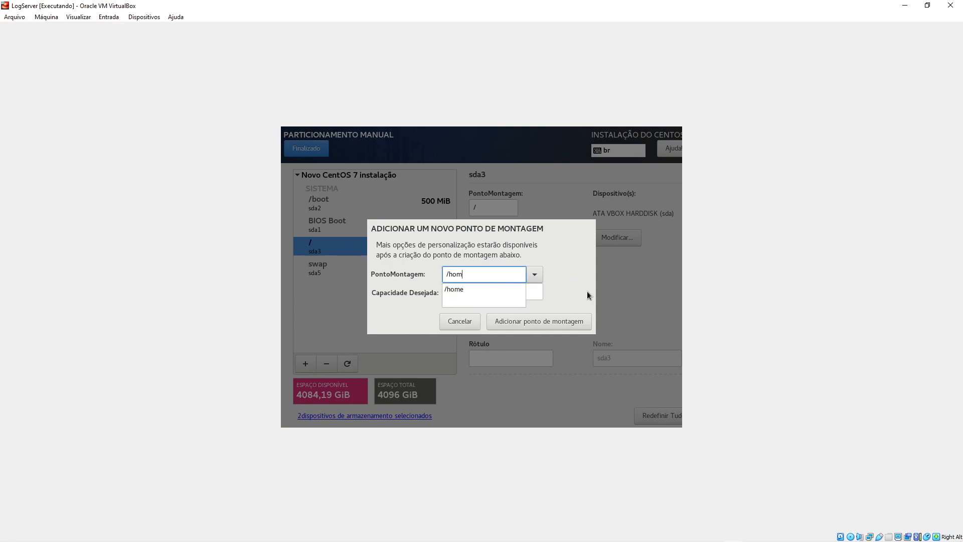
text(opt)
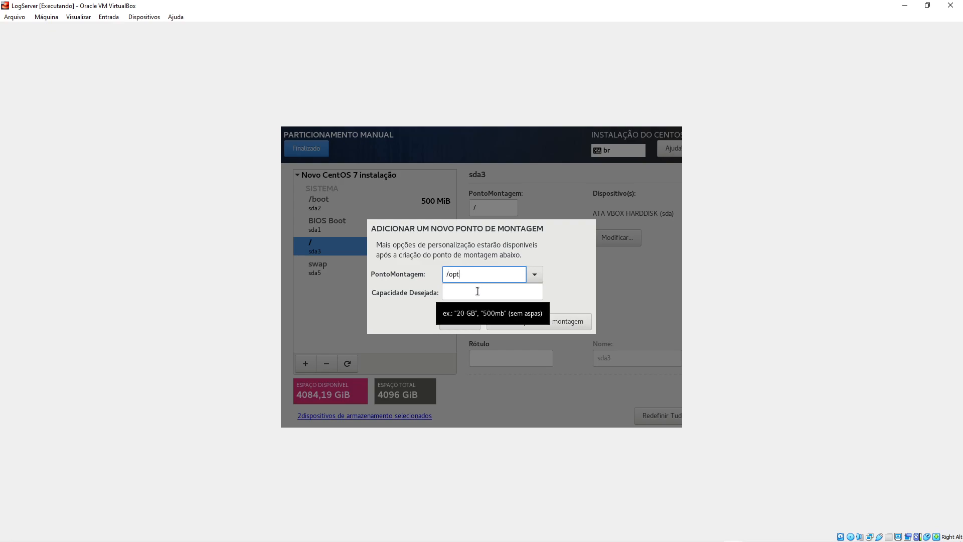
click(561, 324)
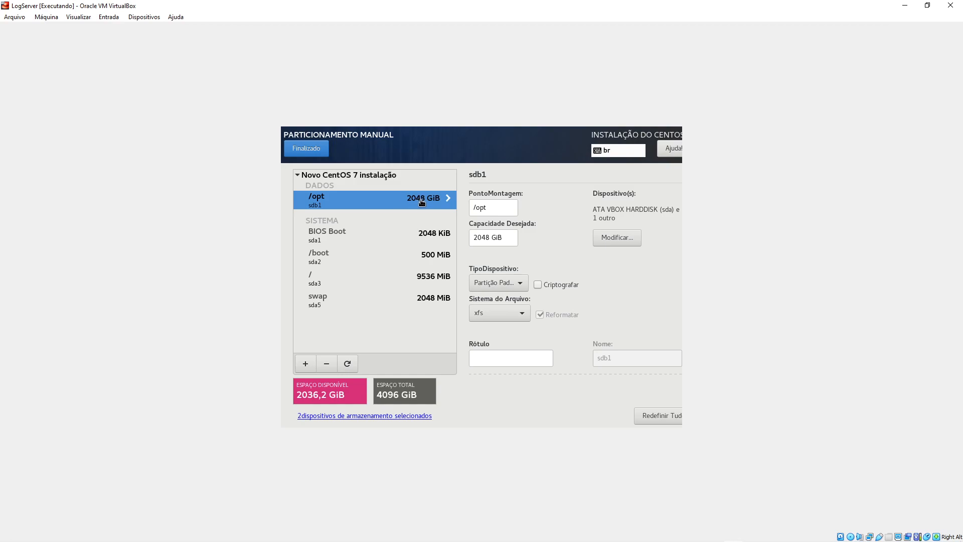
- Select both disks, sda and sdb, for the /opt partition
click(618, 240)
click(510, 273)
click(505, 262)
click(503, 269)
click(507, 263)
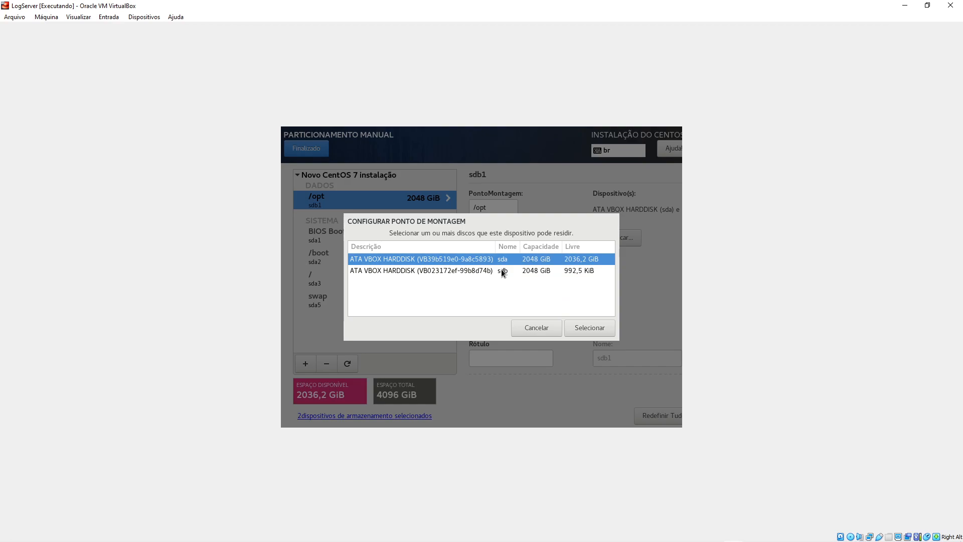
ctrl+click(504, 269)
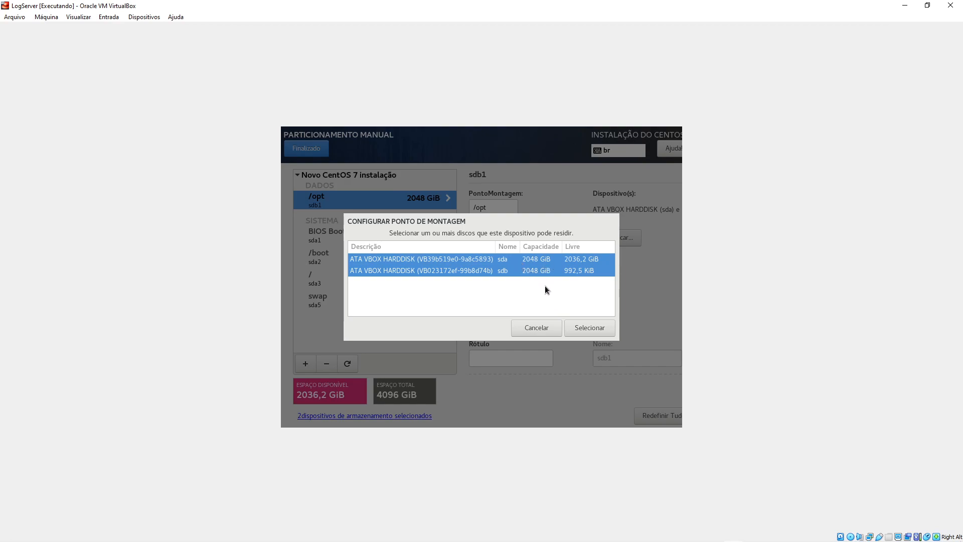
click(597, 329)
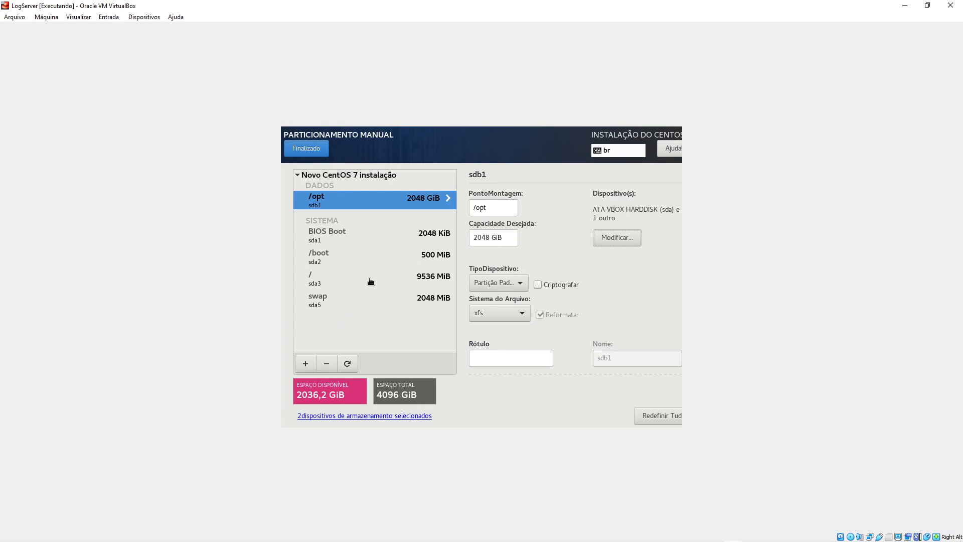
- Review the / and /boot partition settings, then return to /opt
click(335, 279)
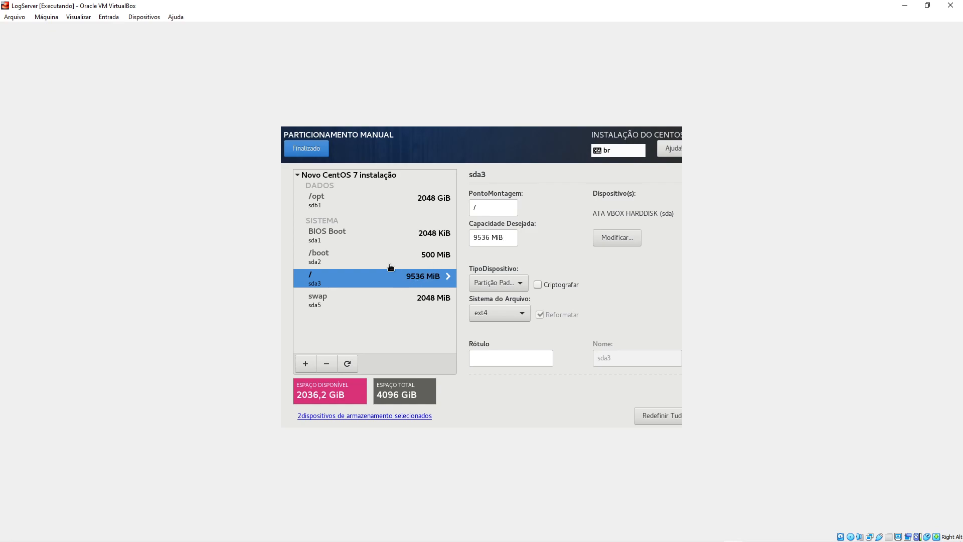
click(369, 259)
click(351, 275)
click(367, 199)
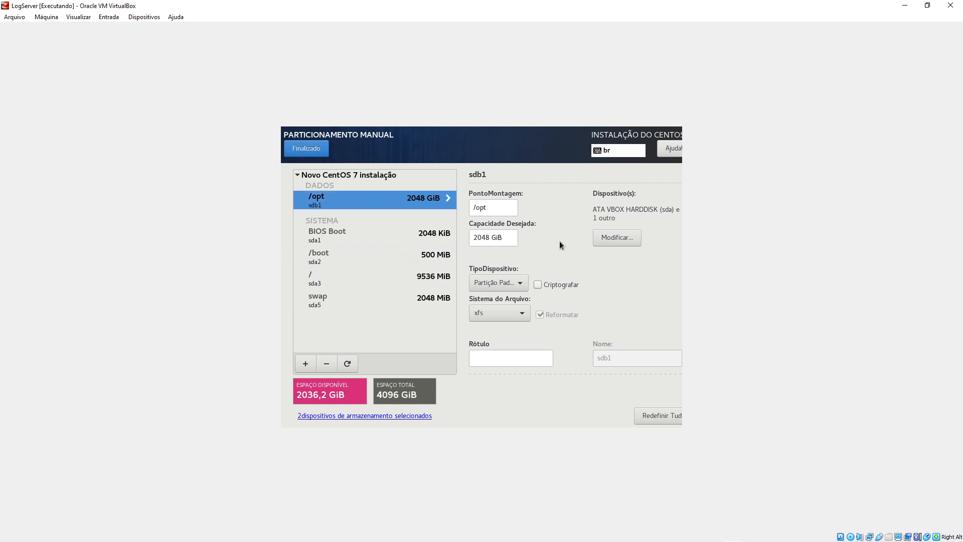
- Keep /opt on both disks, format it ext4 and make it an LVM volume
click(605, 240)
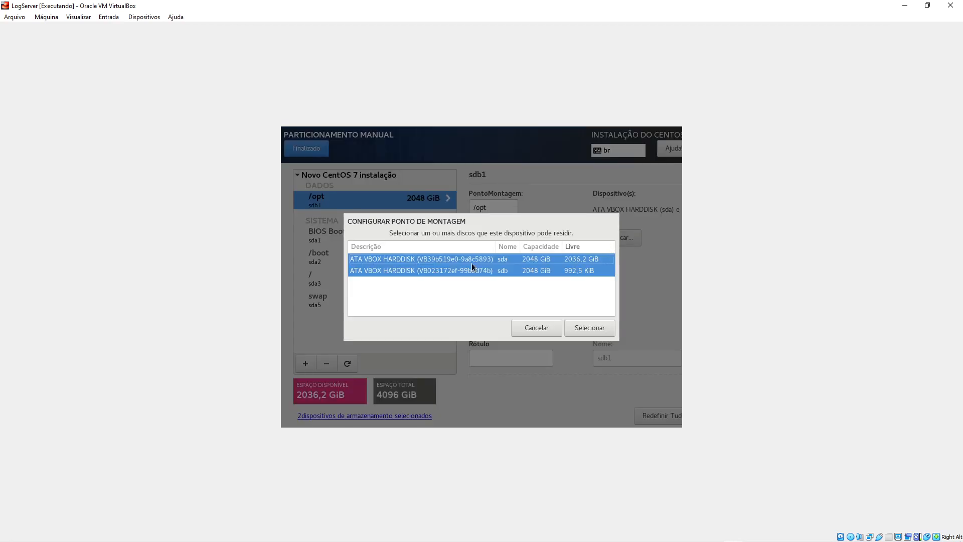
click(581, 328)
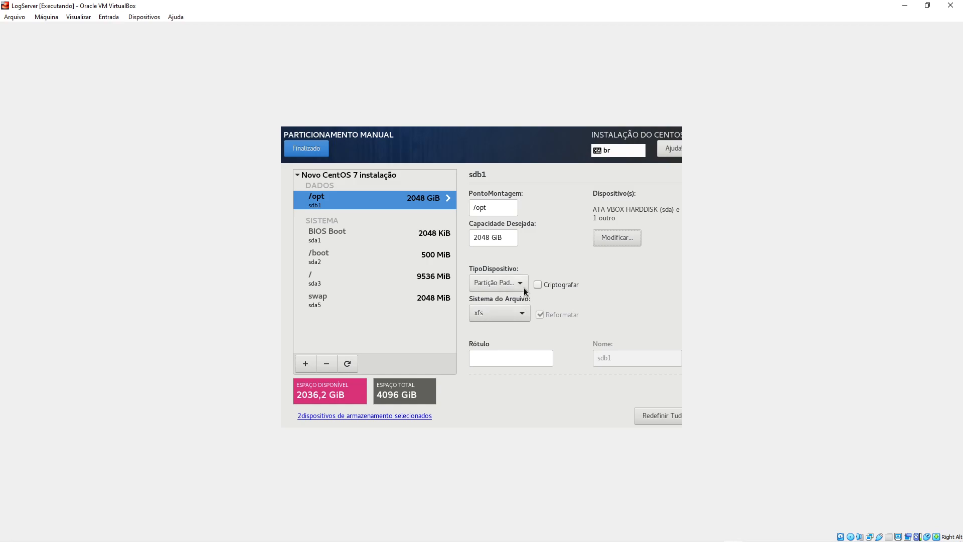
click(522, 315)
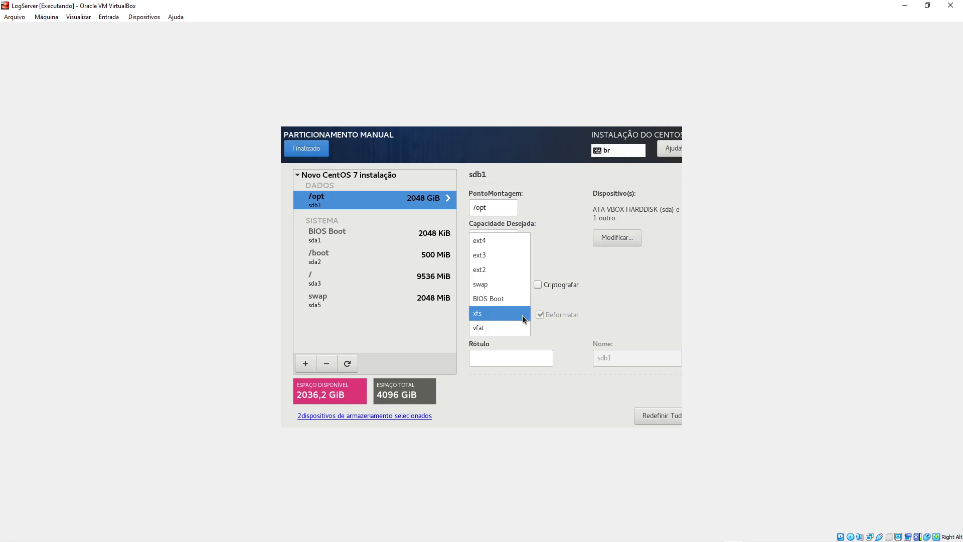
click(493, 240)
click(522, 280)
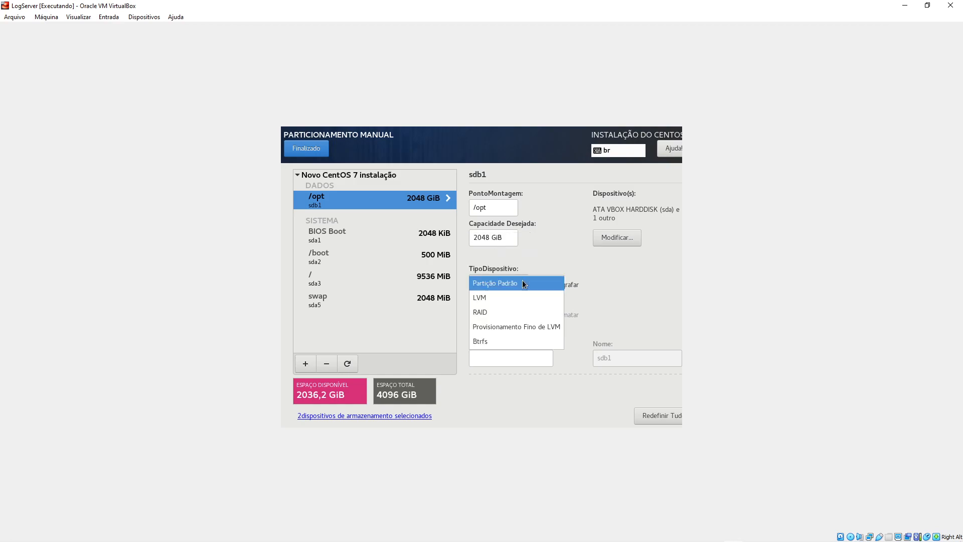
click(511, 297)
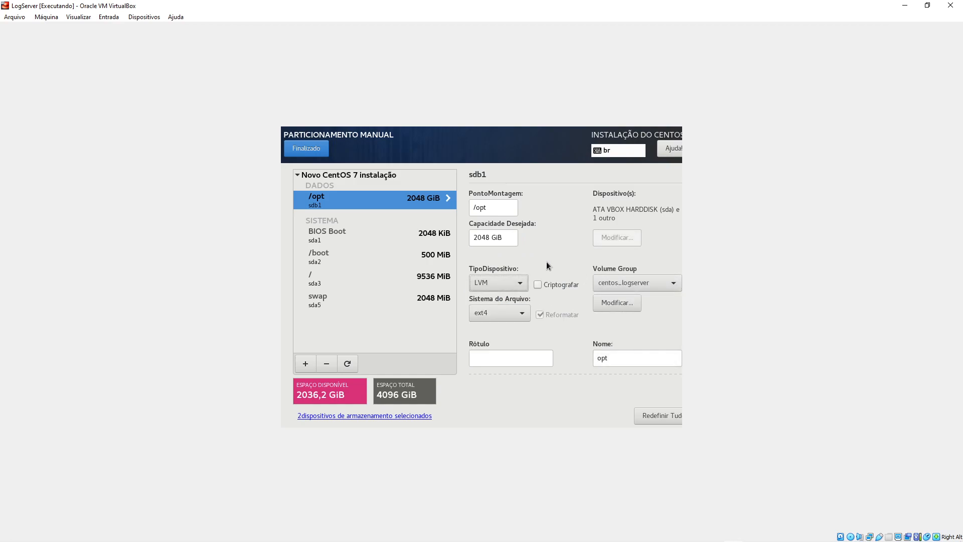
- Rename the volume group to vg_logserver, sized as large as possible, and save
click(630, 308)
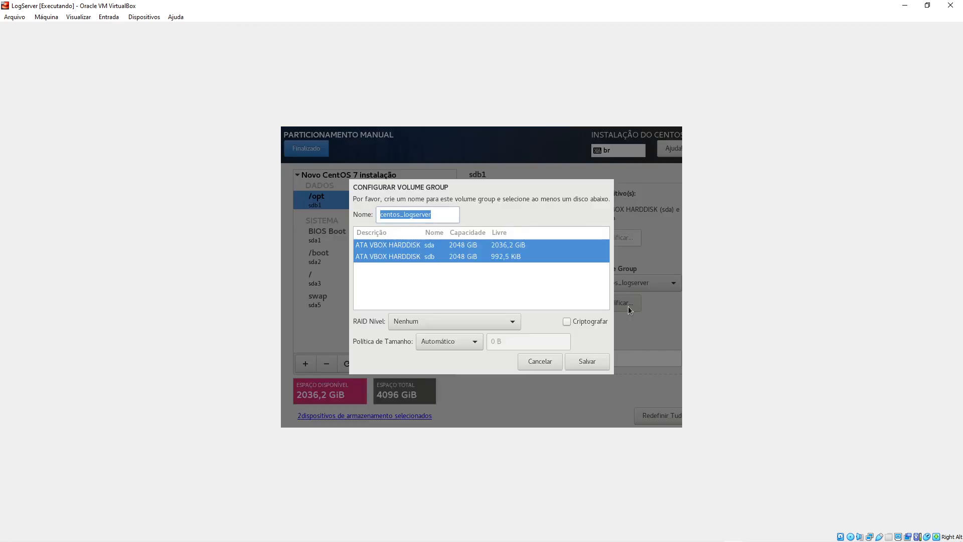
click(433, 214)
double_click(397, 214)
text(vg)
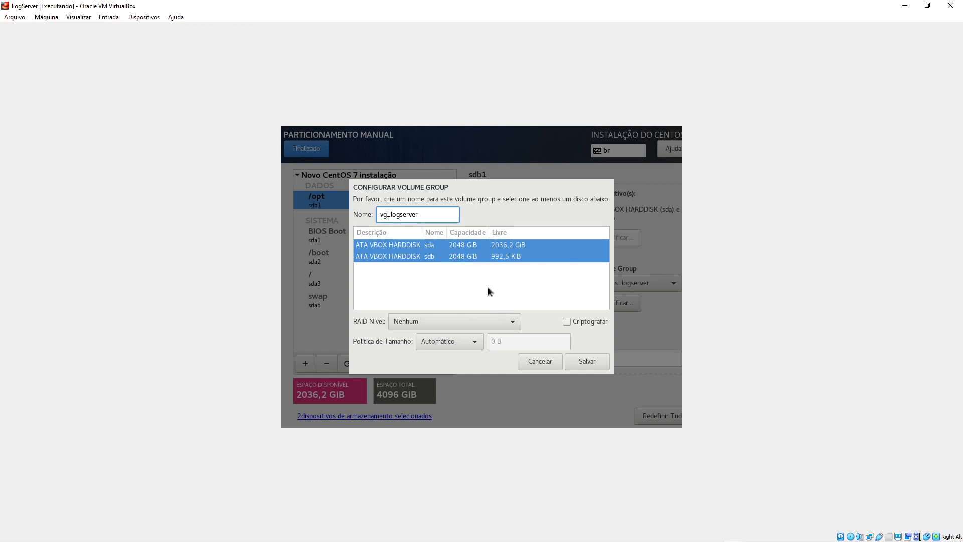
click(460, 346)
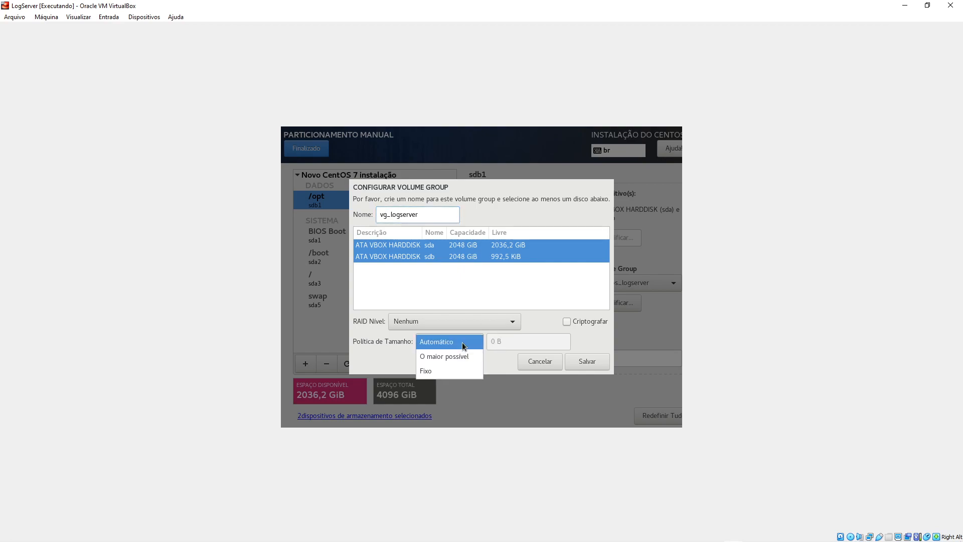
click(450, 355)
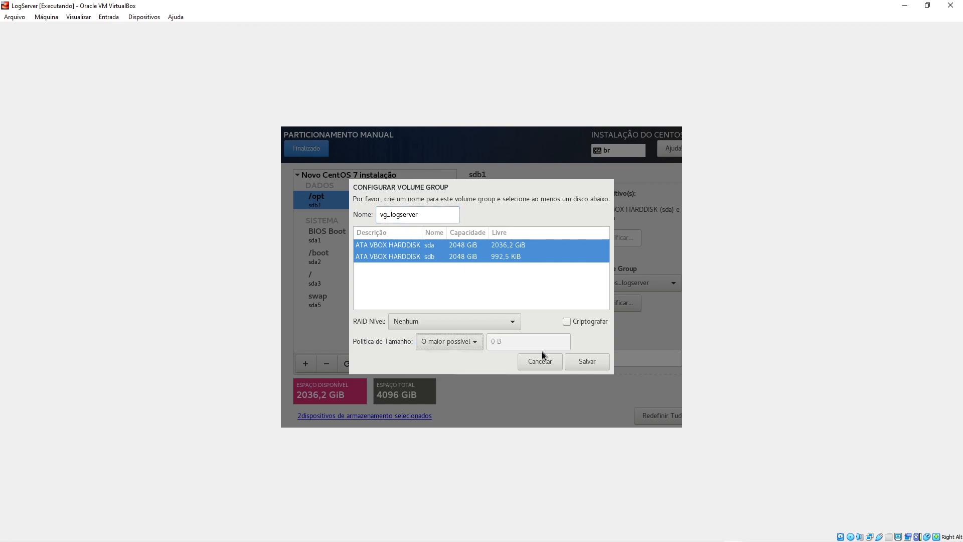
click(580, 362)
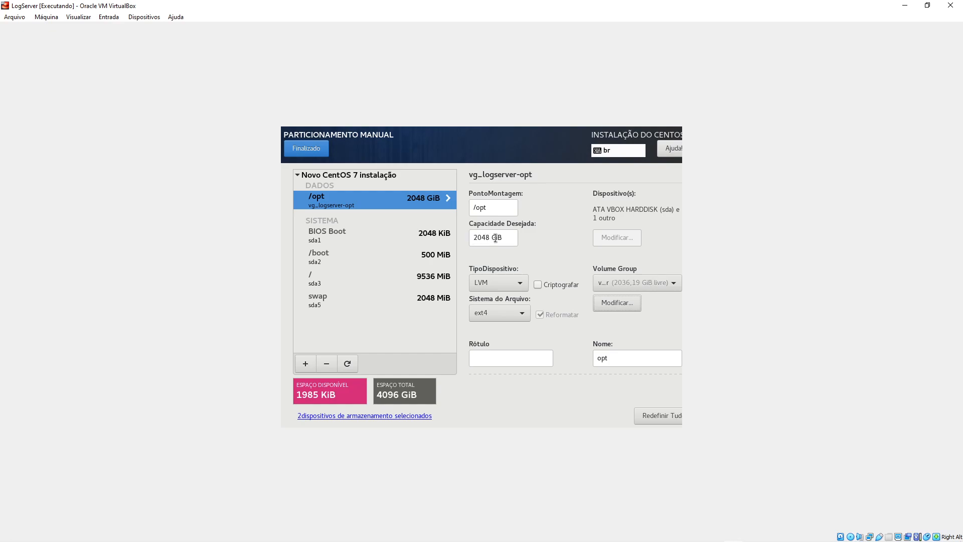
- Request 10 TB for /opt so it grows to fill the group at 4084,18 GiB
triple_click(508, 238)
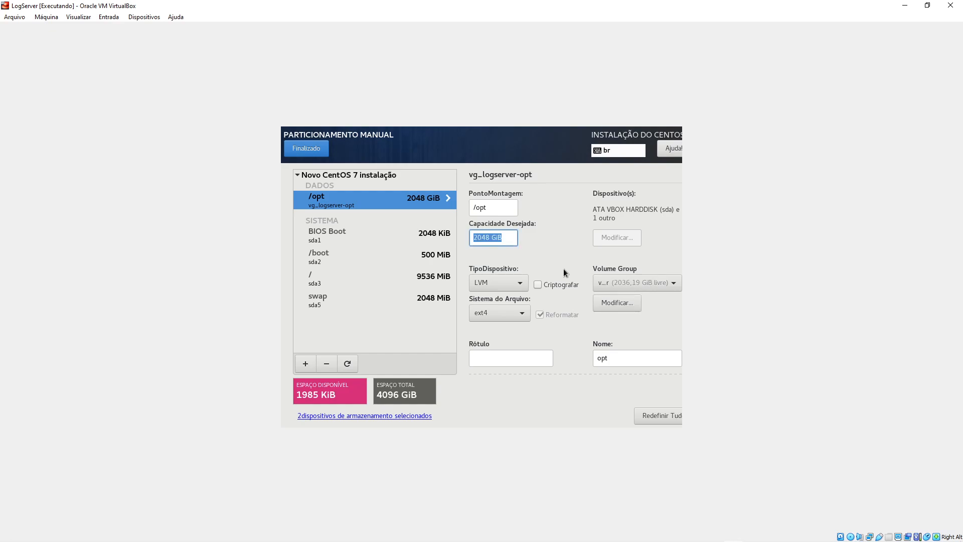
text(10 TB)
click(361, 257)
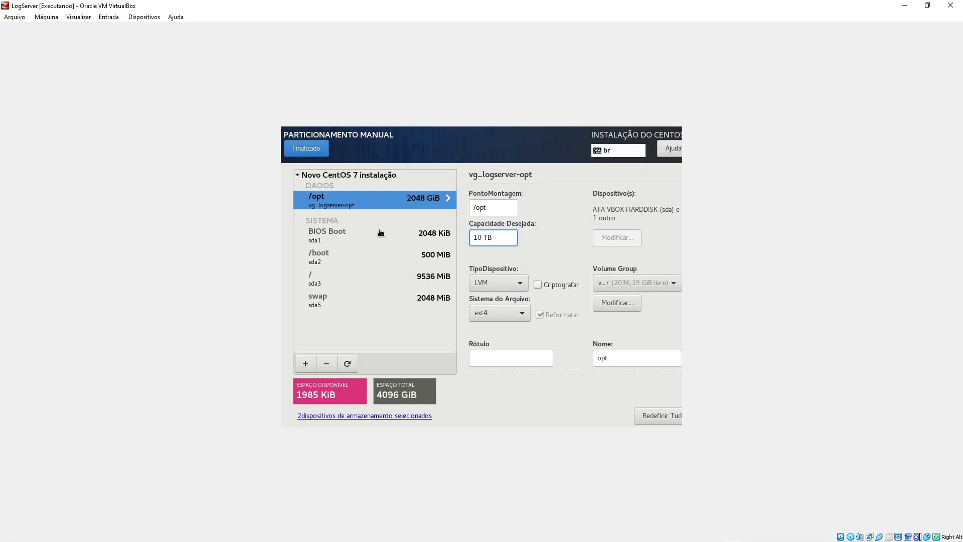
- Rename the /opt logical volume to lv_opt and verify the new name
click(411, 200)
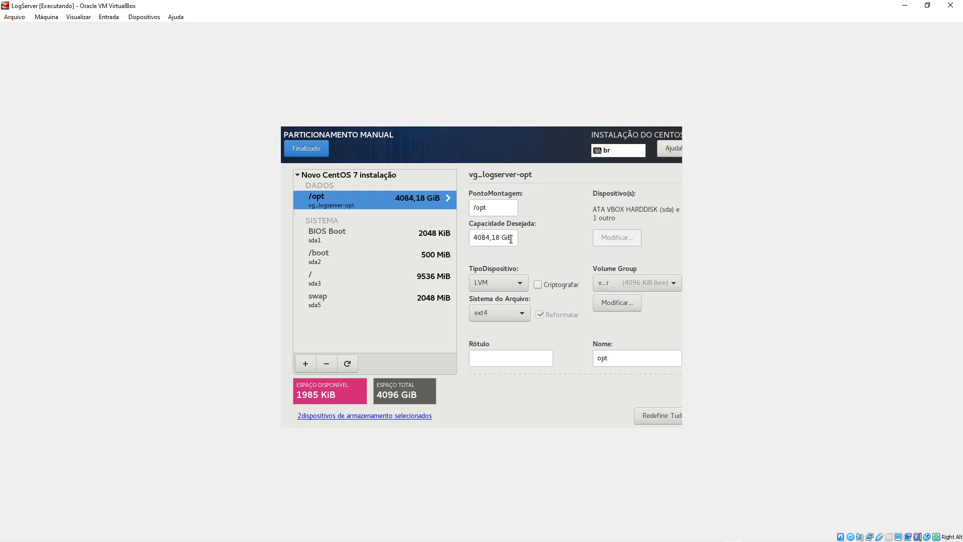
drag(619, 360, 477, 356)
click(364, 239)
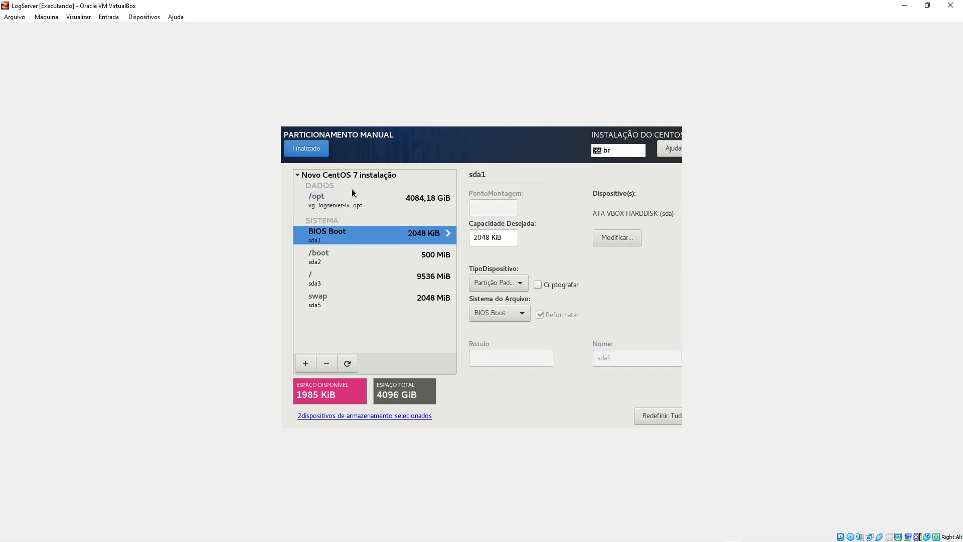
click(353, 207)
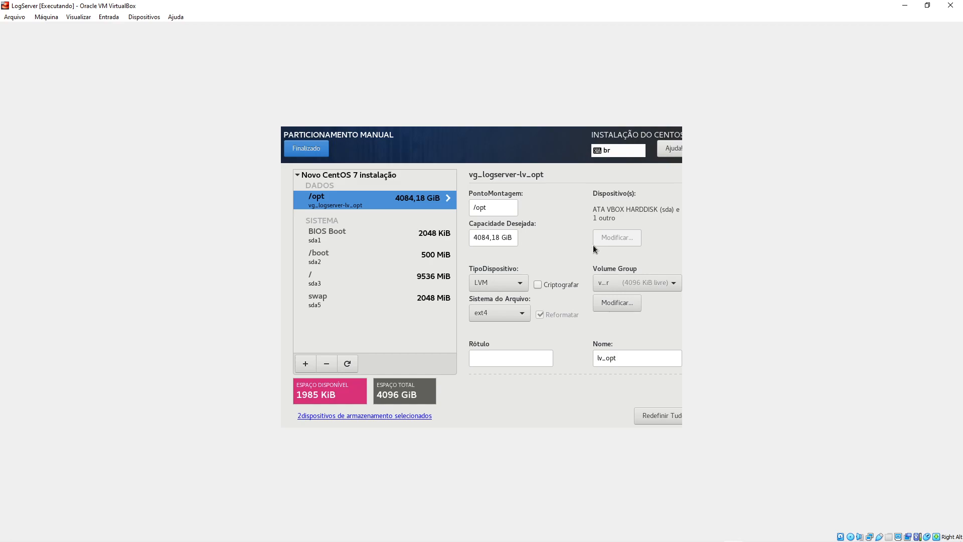
- Review the change summary, accept the partitioning changes and begin the CentOS installation
click(311, 149)
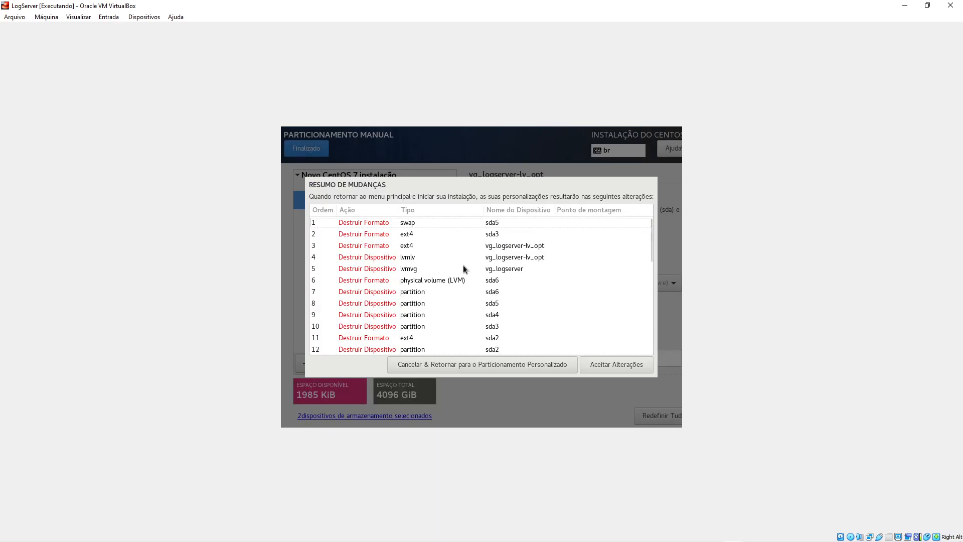
mouse_move(651, 247)
mouse_down()
mouse_move(647, 347)
mouse_move(651, 241)
mouse_up()
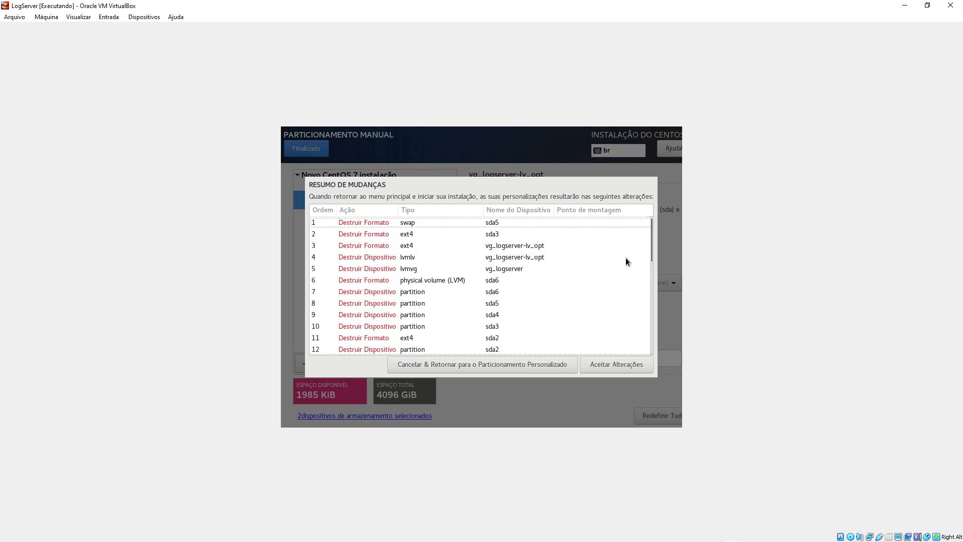
click(619, 365)
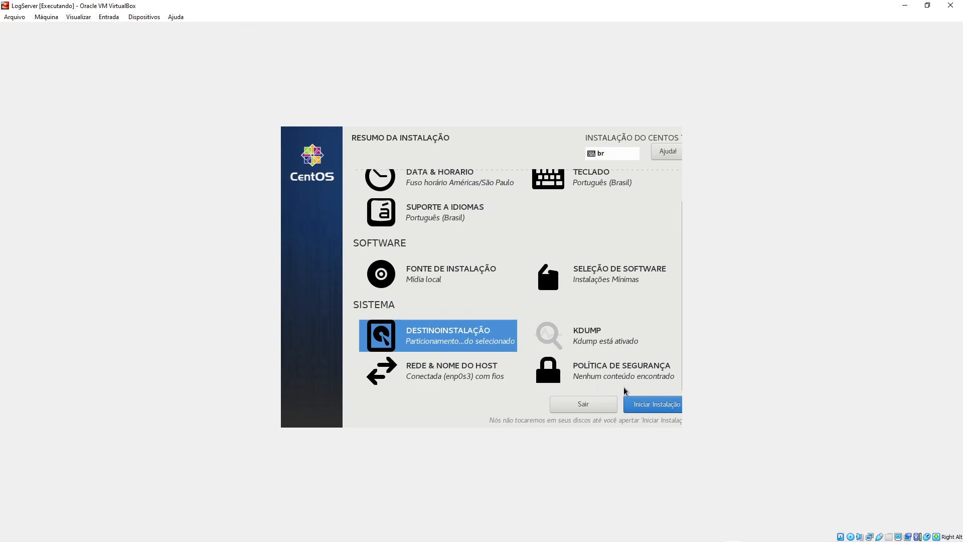
click(651, 407)
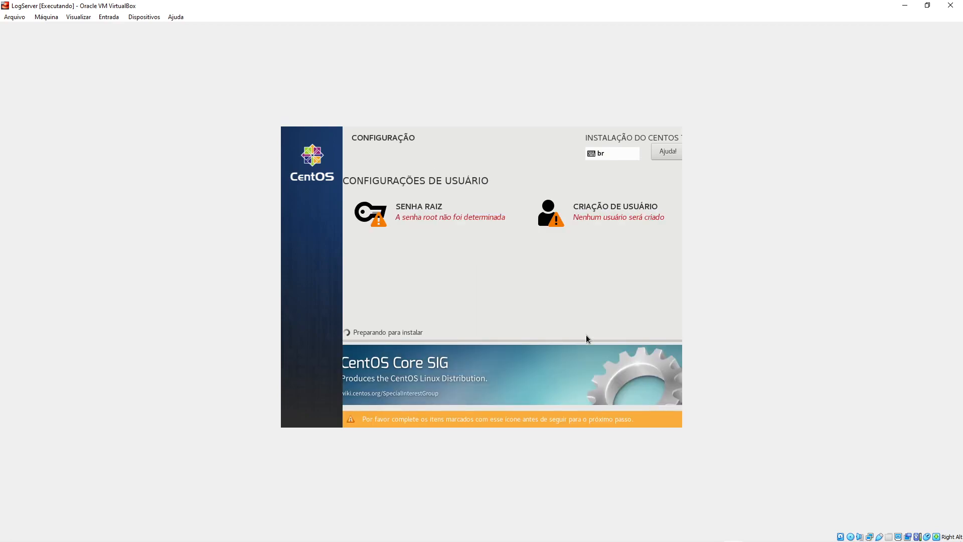
- Enter the root password, confirm it in the second field, and save
click(428, 217)
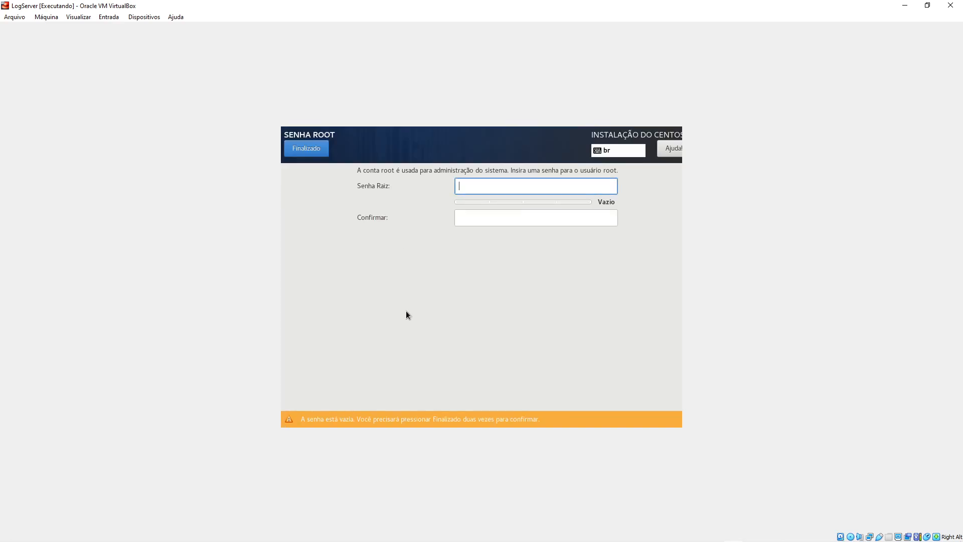
text(*****)
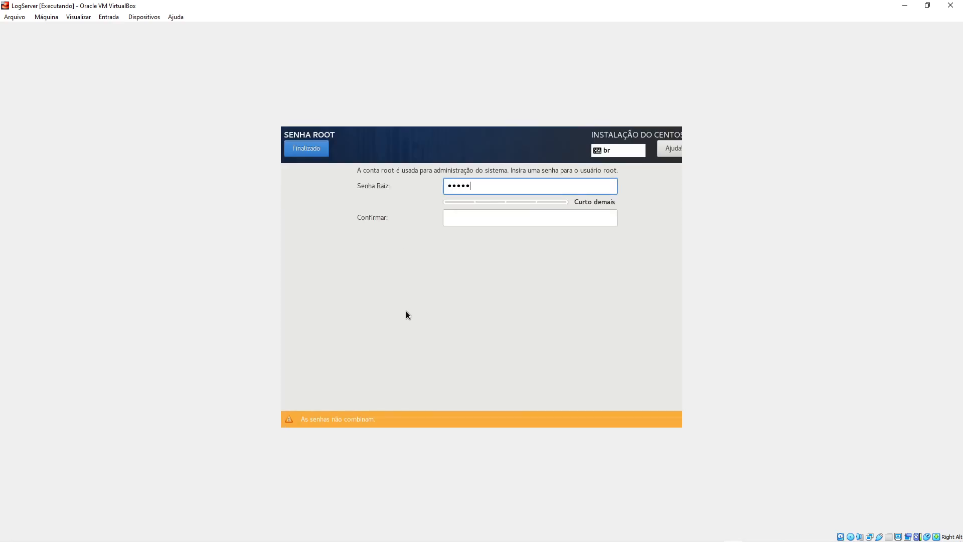
text(****)
key(Tab)
text(*********)
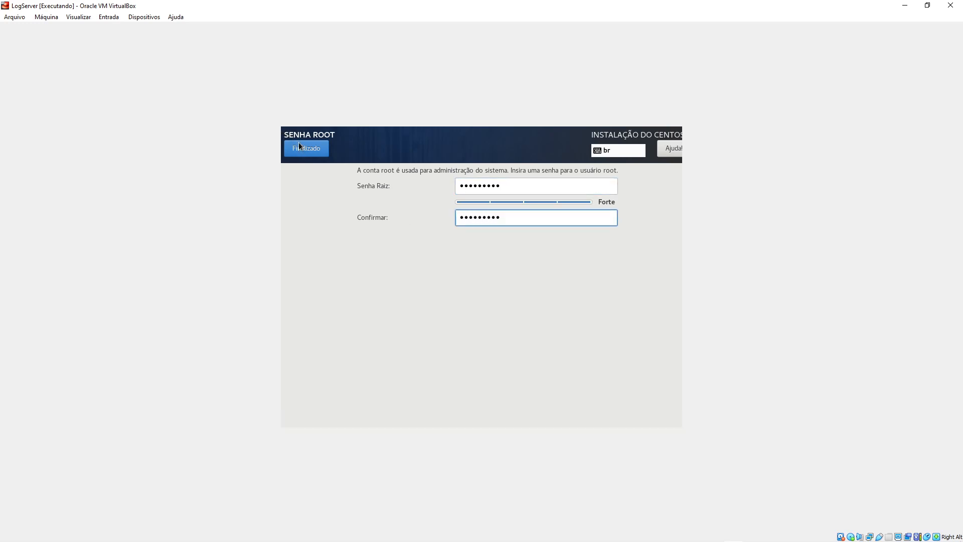
click(297, 145)
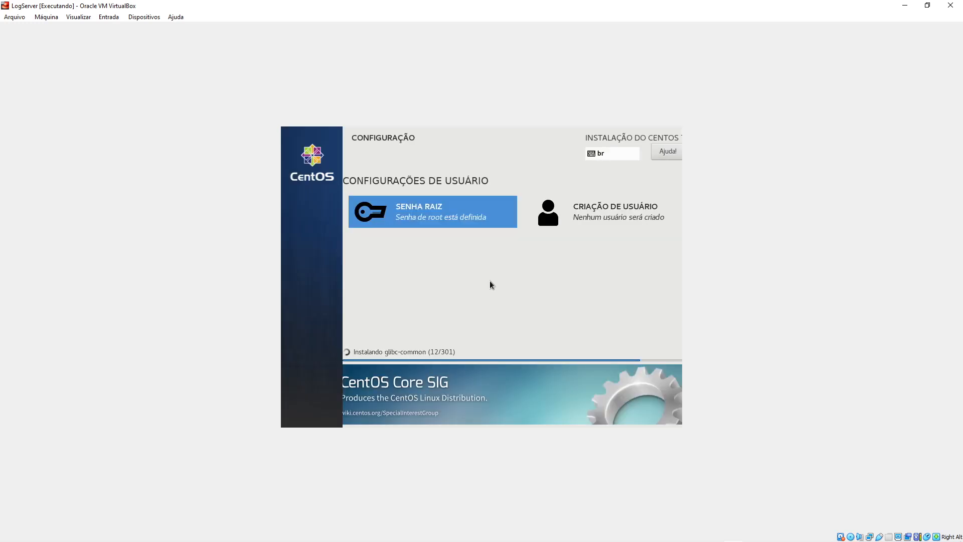